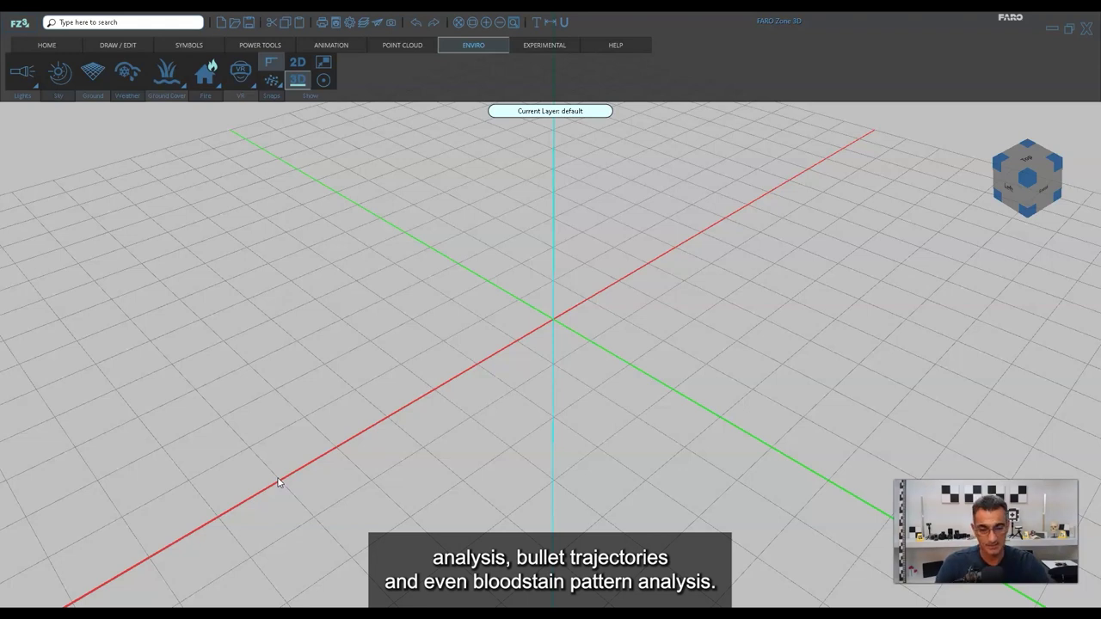
# - Import the Mock Scene.e57 point cloud with meters as its unit
pyautogui.click(332, 44)
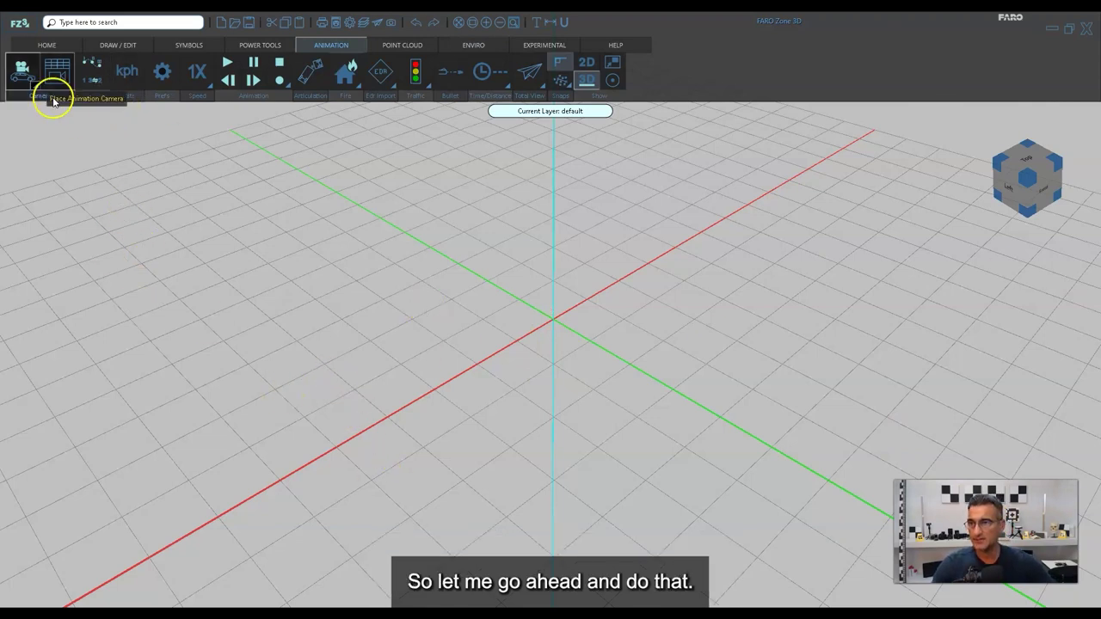
pyautogui.click(34, 48)
pyautogui.click(24, 73)
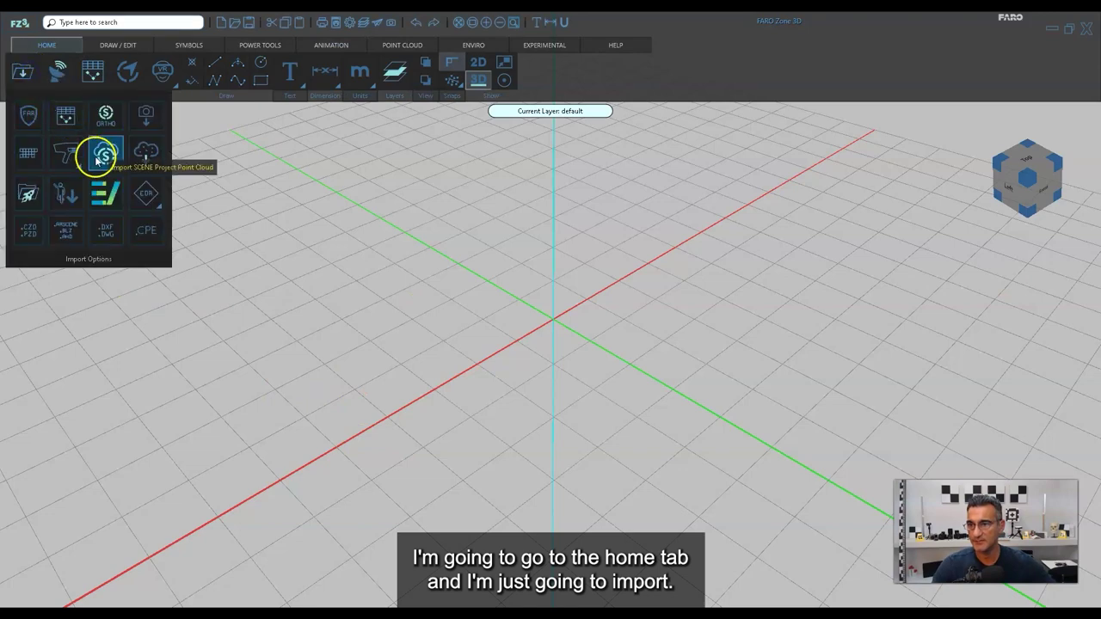
pyautogui.click(137, 160)
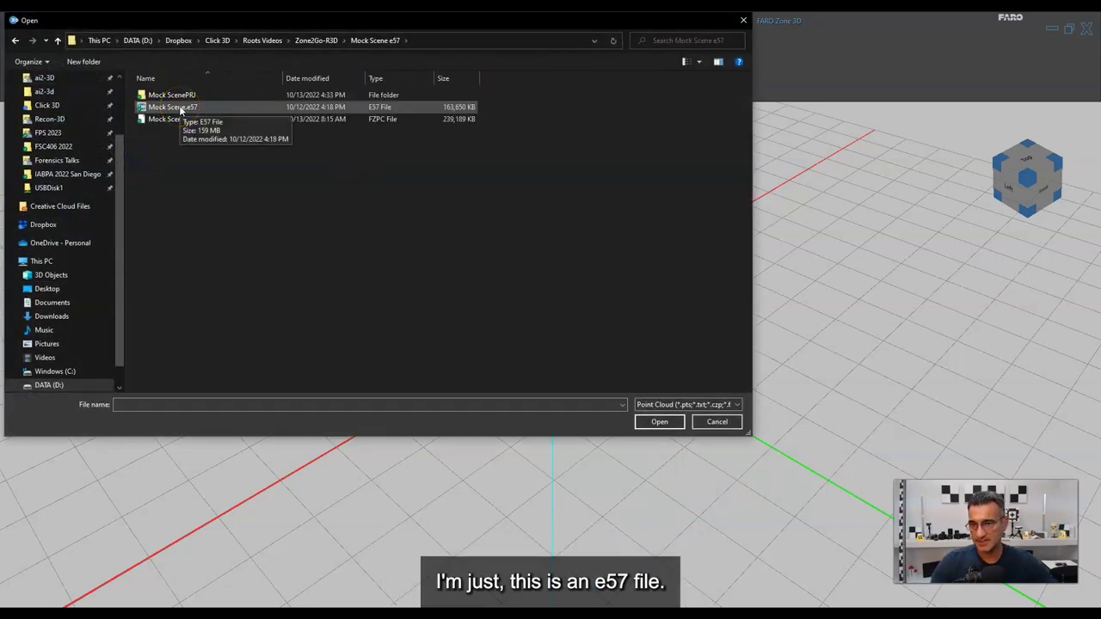
pyautogui.doubleClick(180, 110)
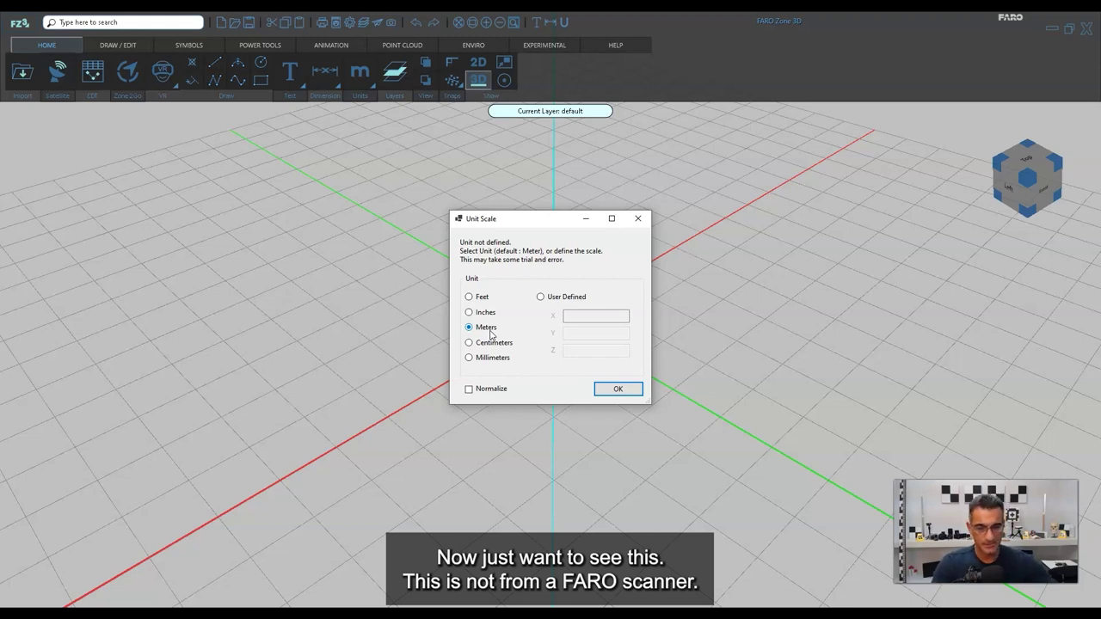
pyautogui.click(604, 388)
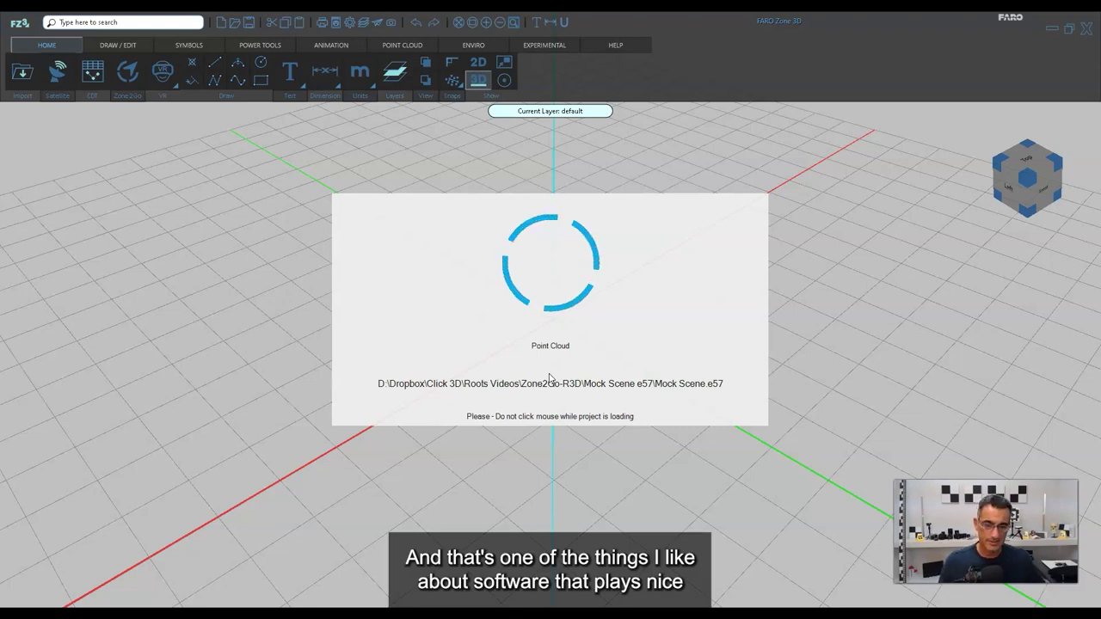
# - Examine the imported room from several angles and from the top, checking how it sits relative to the grid axes
pyautogui.click(591, 243)
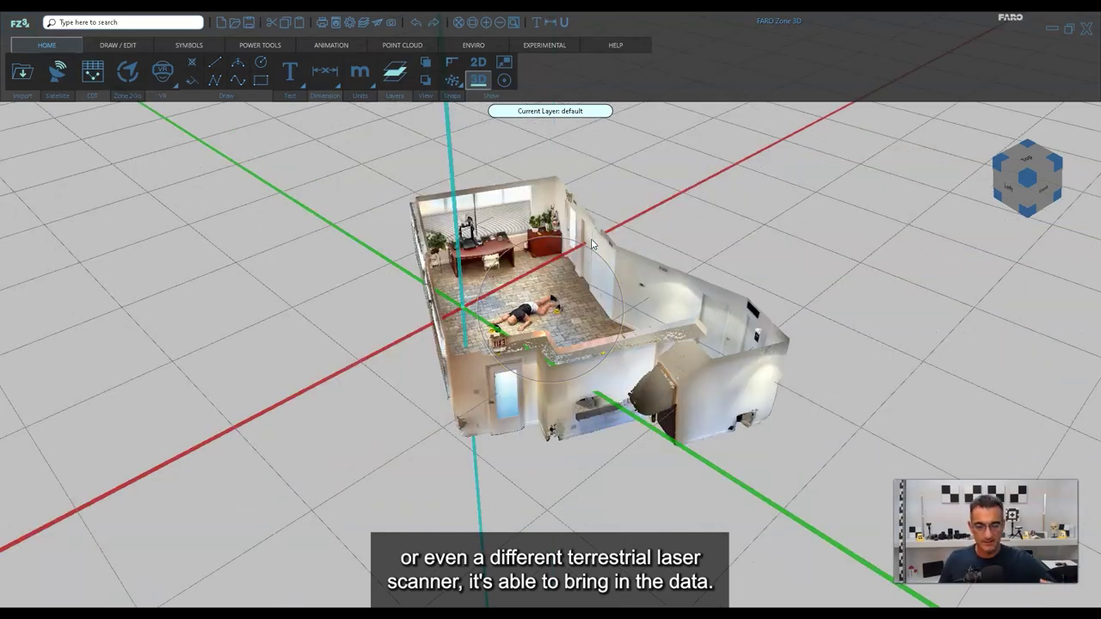
pyautogui.moveTo(883, 337); pyautogui.dragTo(774, 379)
pyautogui.scroll(5, 673, 334)
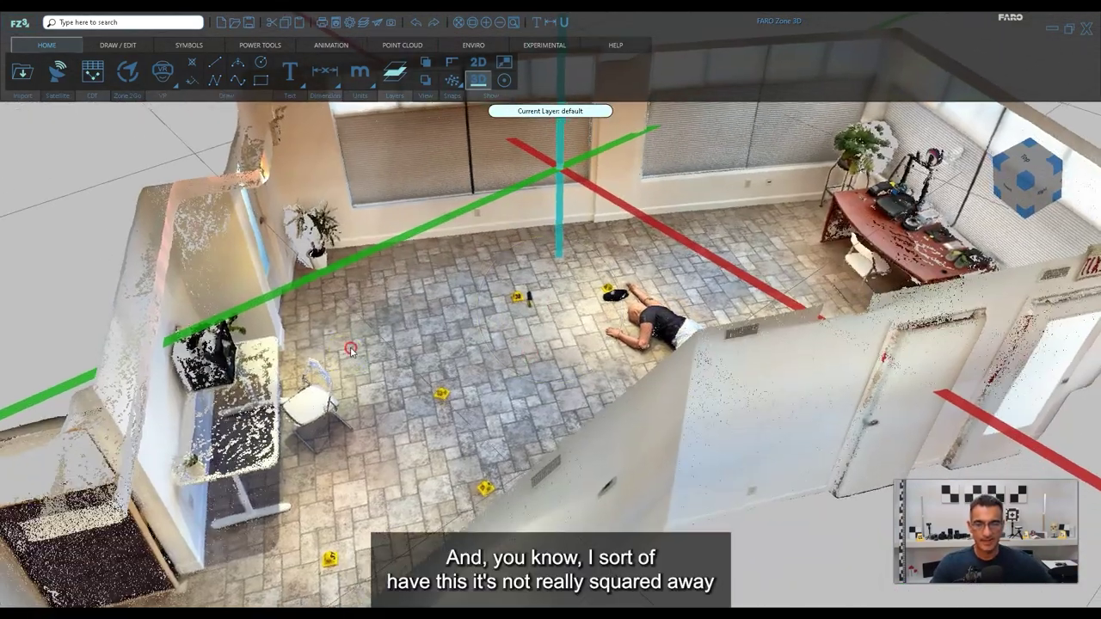
pyautogui.moveTo(349, 350); pyautogui.dragTo(395, 326)
pyautogui.scroll(-5, 516, 302)
pyautogui.moveTo(516, 302); pyautogui.dragTo(595, 349)
pyautogui.scroll(5, 580, 332)
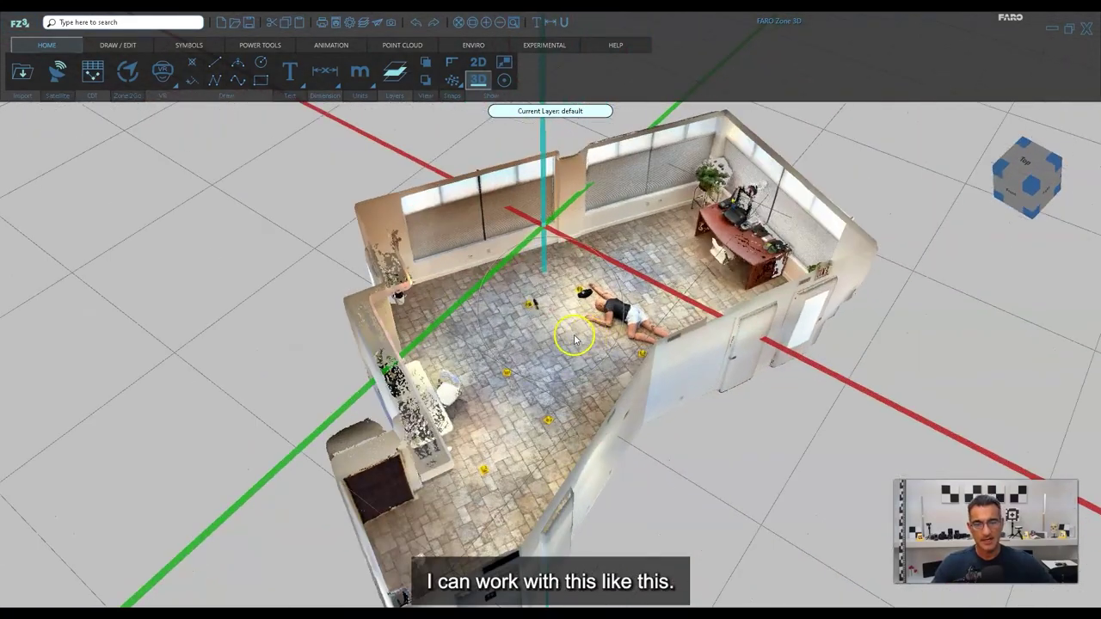
pyautogui.click(1031, 167)
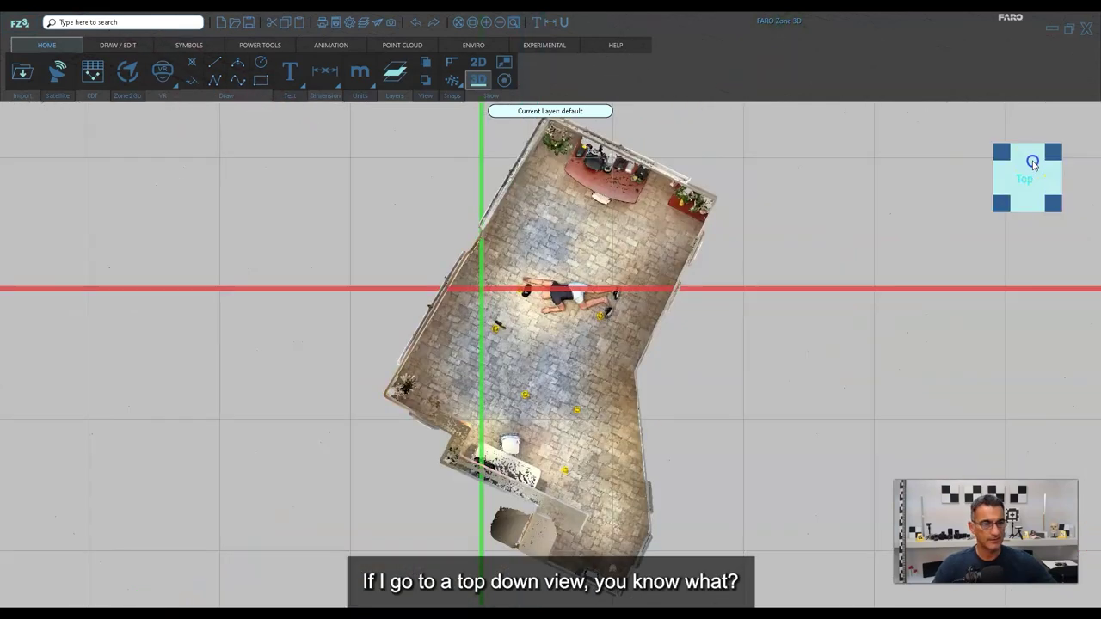
pyautogui.moveTo(613, 284); pyautogui.dragTo(589, 322)
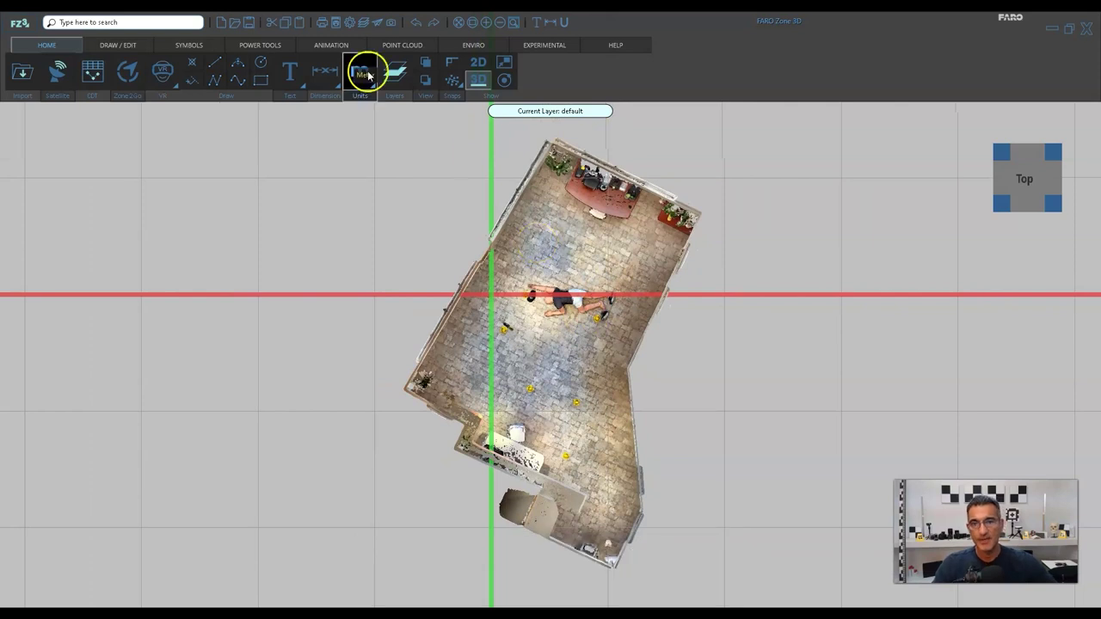
# - Set the point size of the Mock Scene point cloud to 2 in the Cloud Tools and check its density up close
pyautogui.click(405, 45)
pyautogui.click(128, 72)
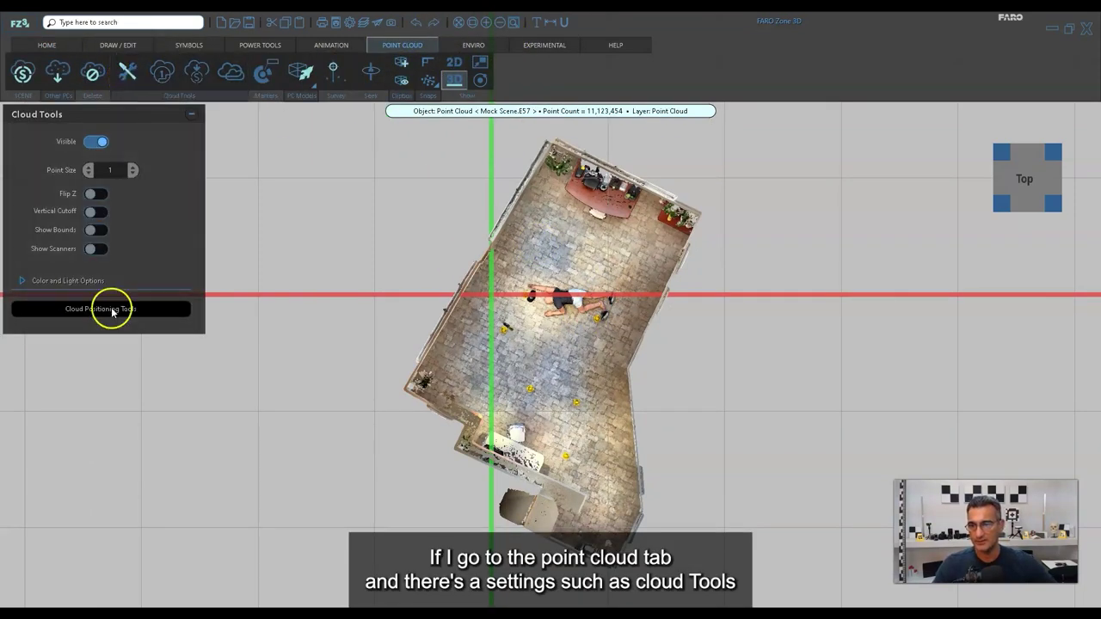
pyautogui.click(95, 309)
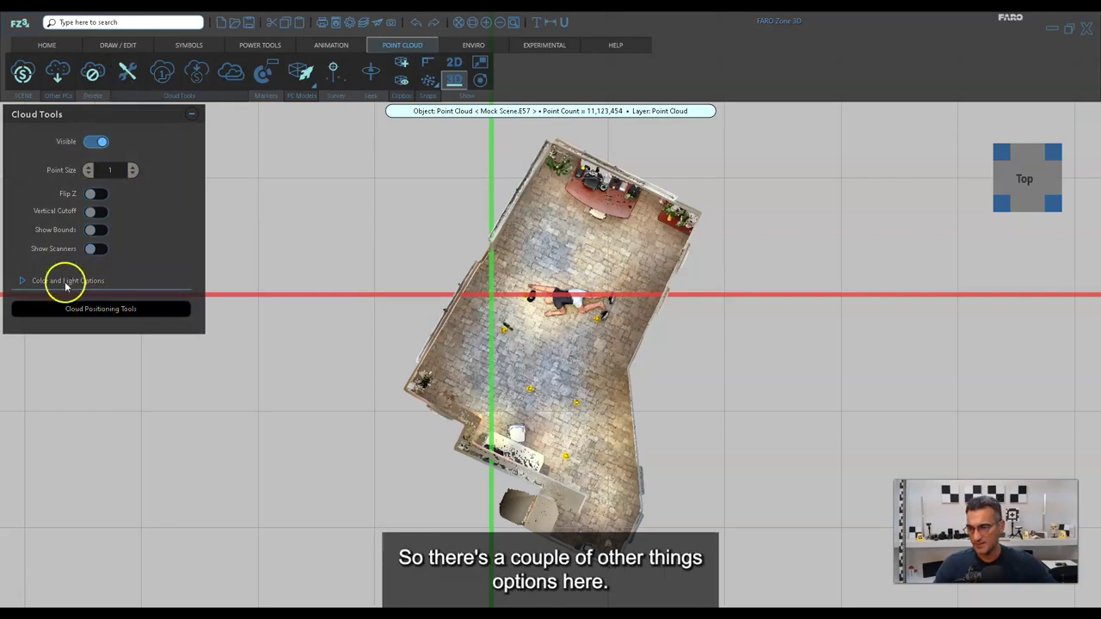
pyautogui.click(21, 280)
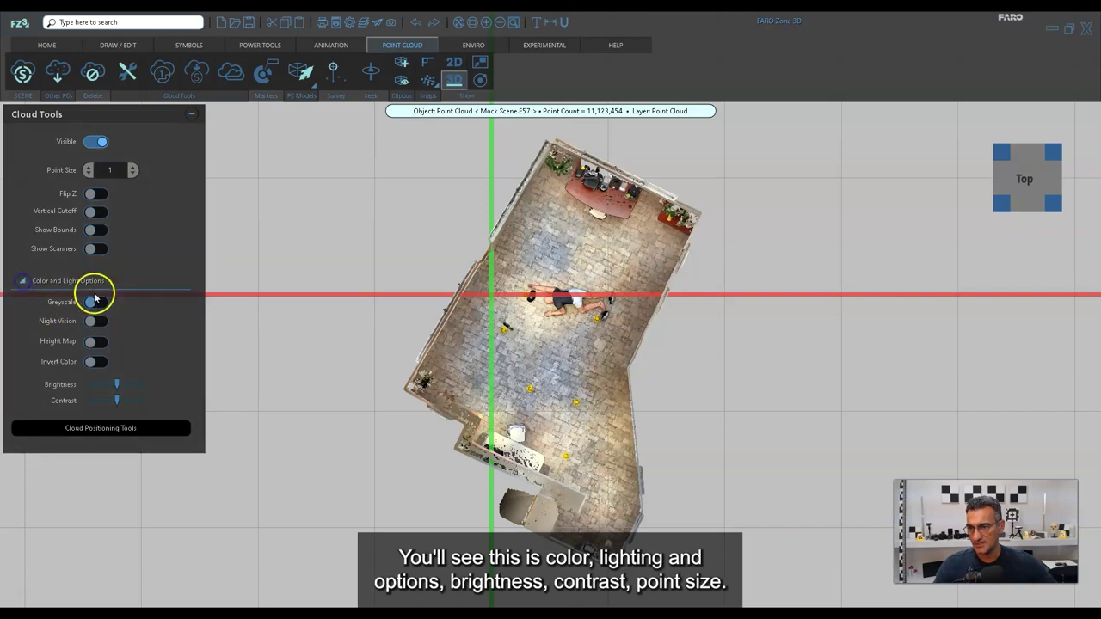
pyautogui.click(109, 170)
pyautogui.rightClick(129, 204)
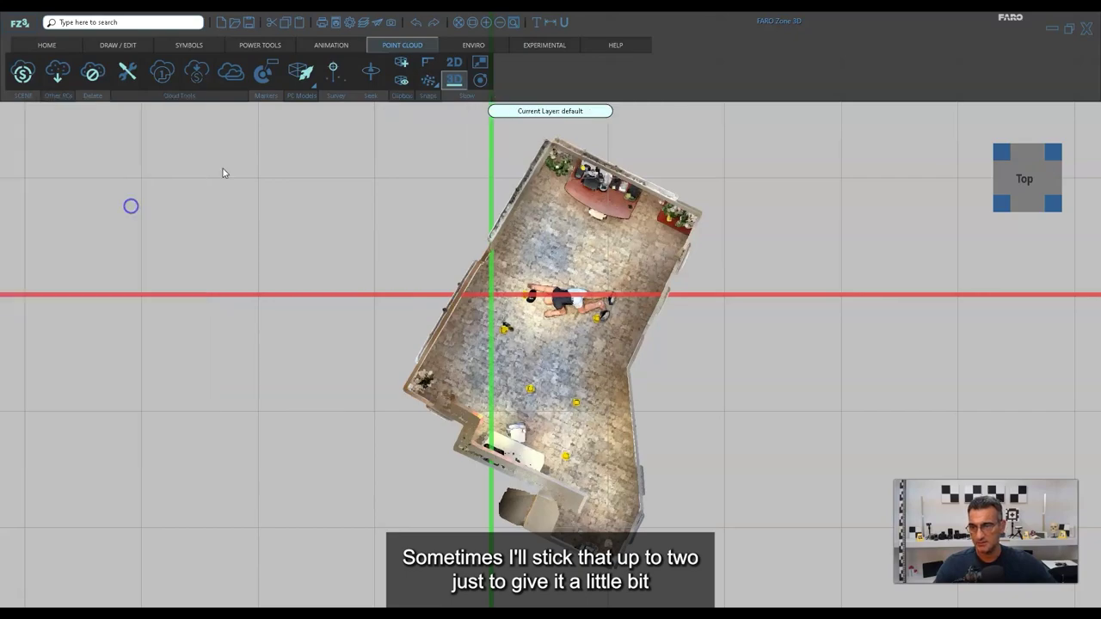
pyautogui.scroll(-2, 555, 310)
pyautogui.scroll(10, 563, 324)
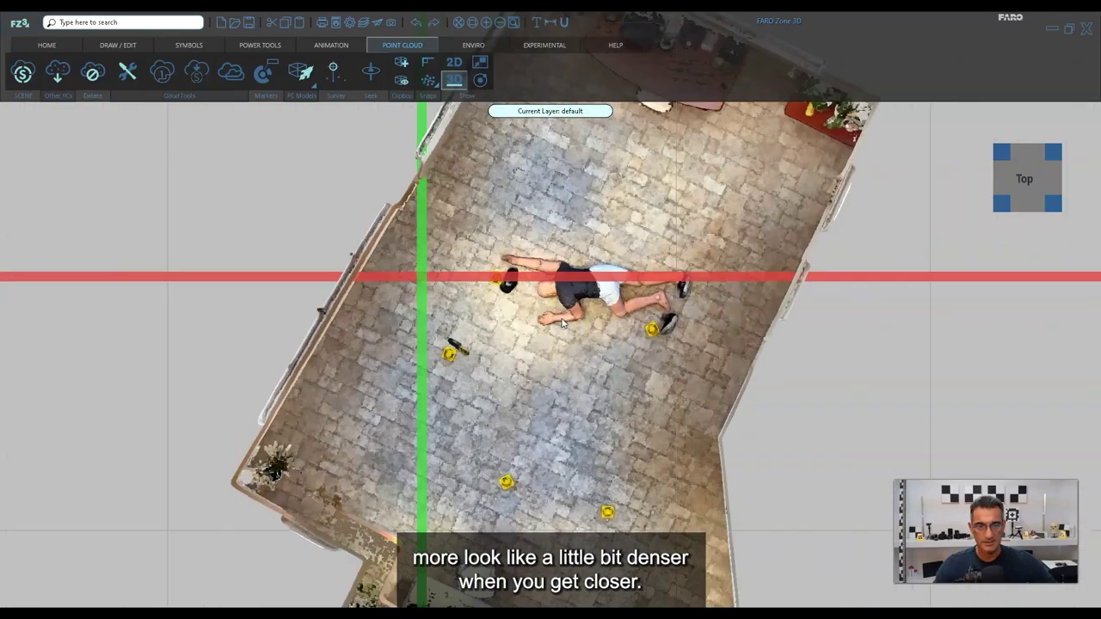
pyautogui.scroll(-10, 563, 324)
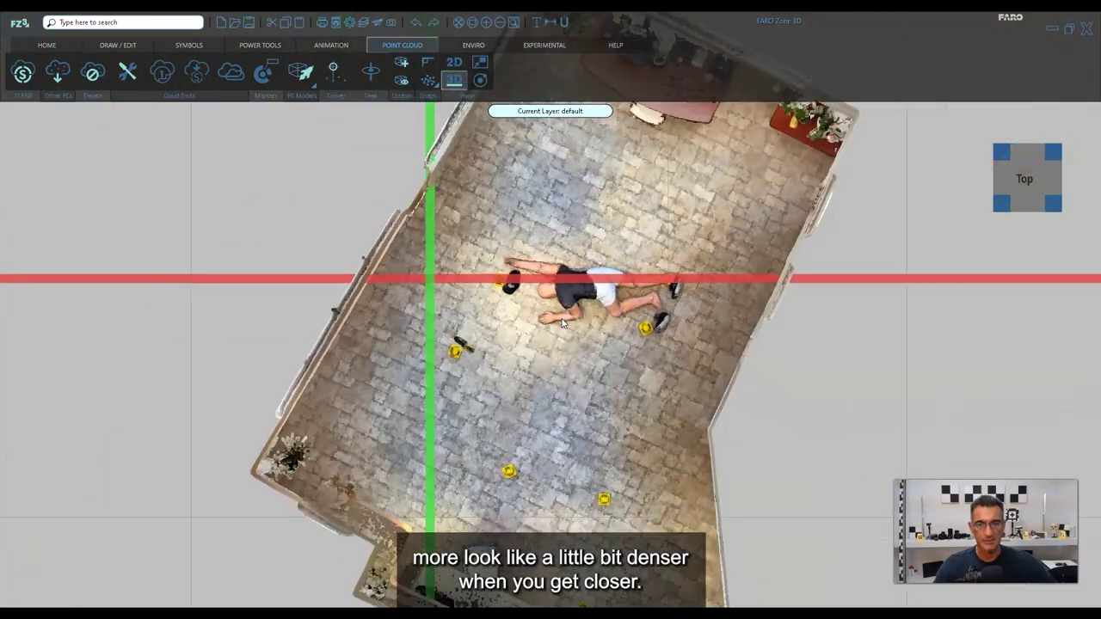
# - Open the point cloud's positioning tools and check in an angled 3D view whether the room is level
pyautogui.click(126, 76)
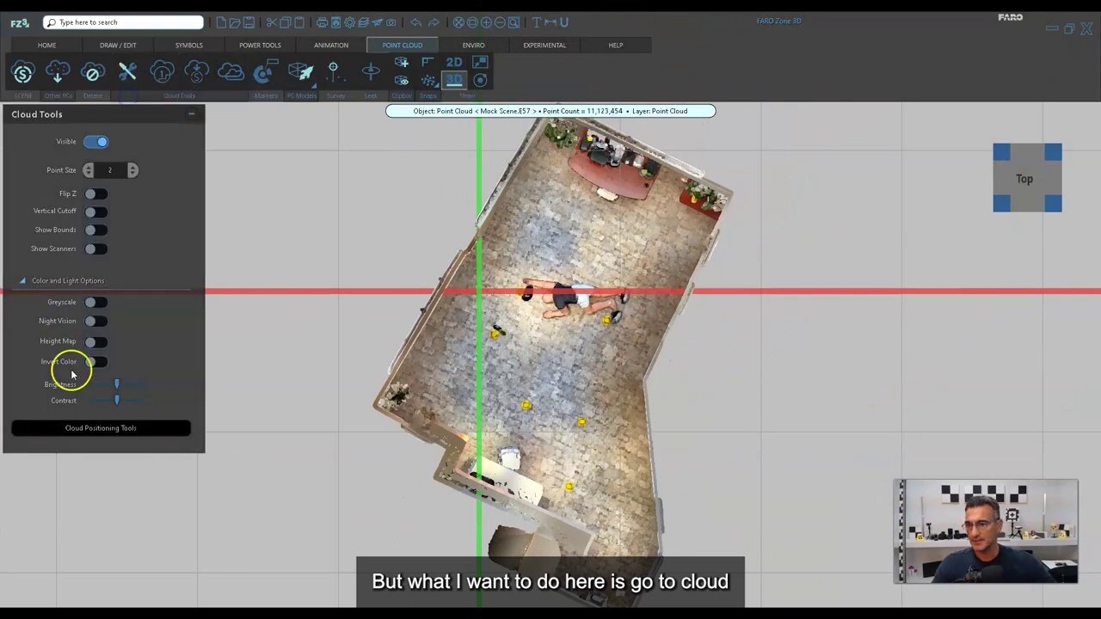
pyautogui.click(103, 431)
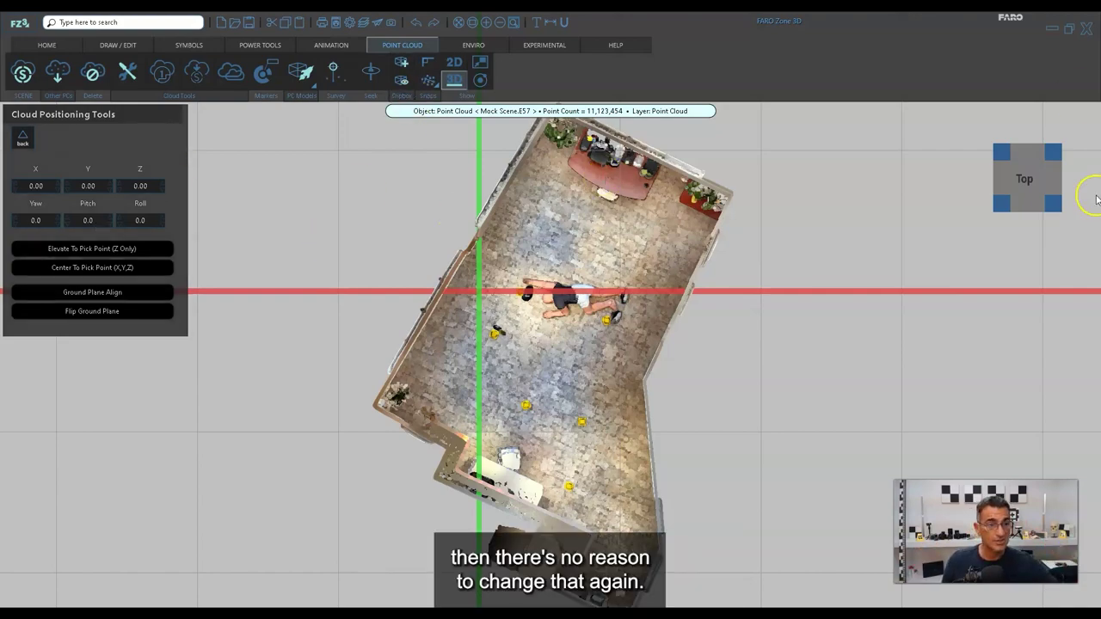
pyautogui.click(999, 200)
pyautogui.moveTo(668, 388); pyautogui.dragTo(697, 356)
pyautogui.moveTo(619, 351); pyautogui.dragTo(740, 441)
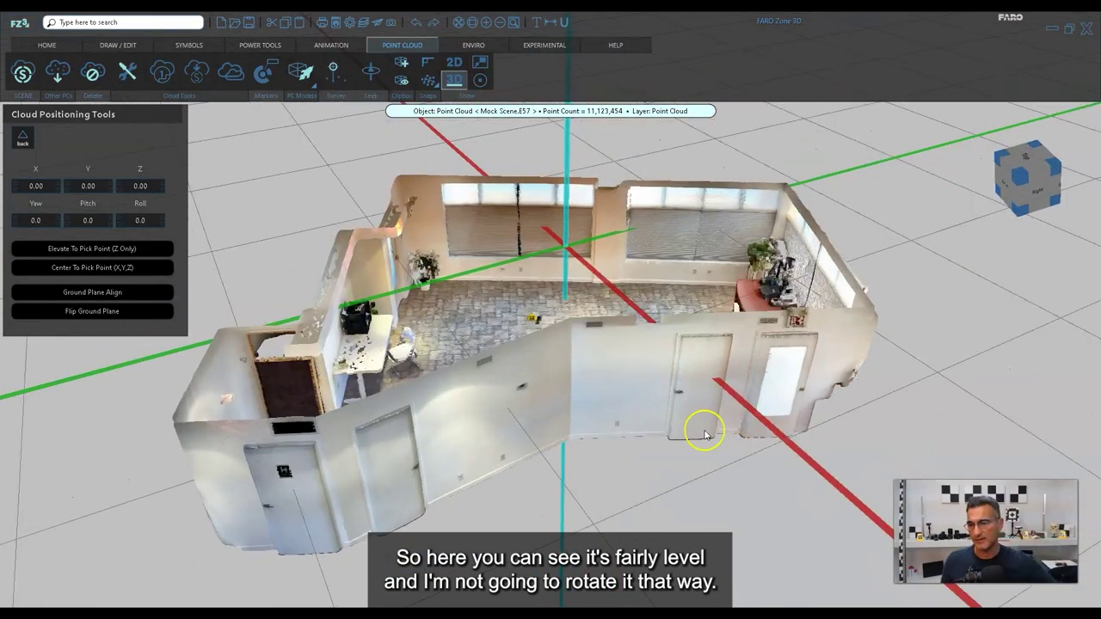
pyautogui.click(1029, 169)
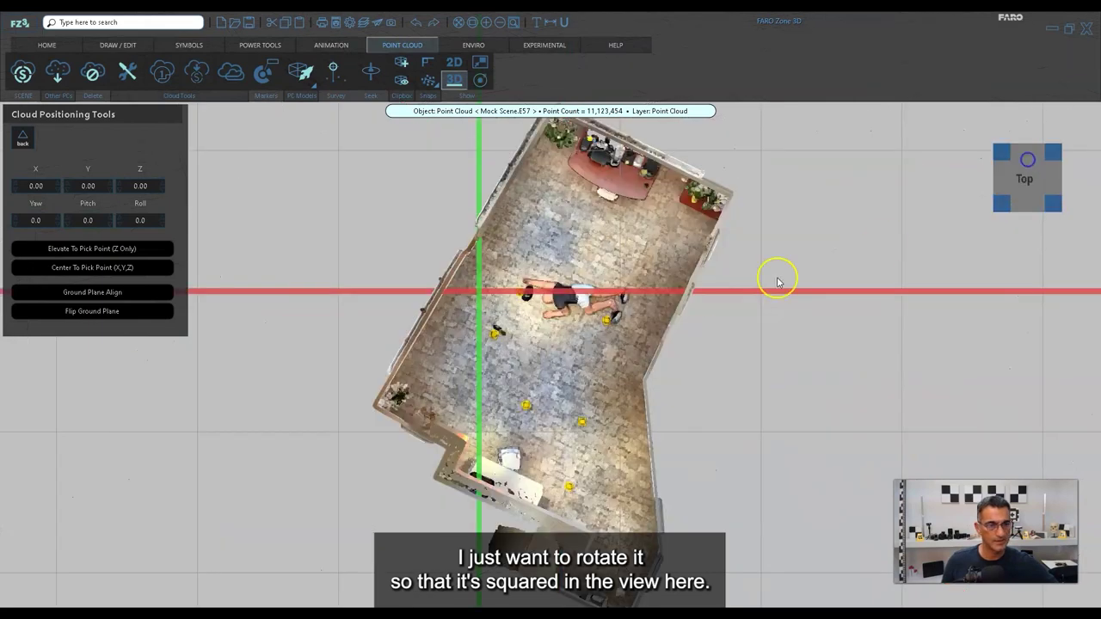
# - Rotate the point cloud in the top view by lowering its yaw to 311.0
pyautogui.click(39, 221)
pyautogui.click(58, 218)
pyautogui.click(58, 217)
pyautogui.click(58, 218)
pyautogui.click(56, 223)
pyautogui.click(56, 224)
pyautogui.click(57, 225)
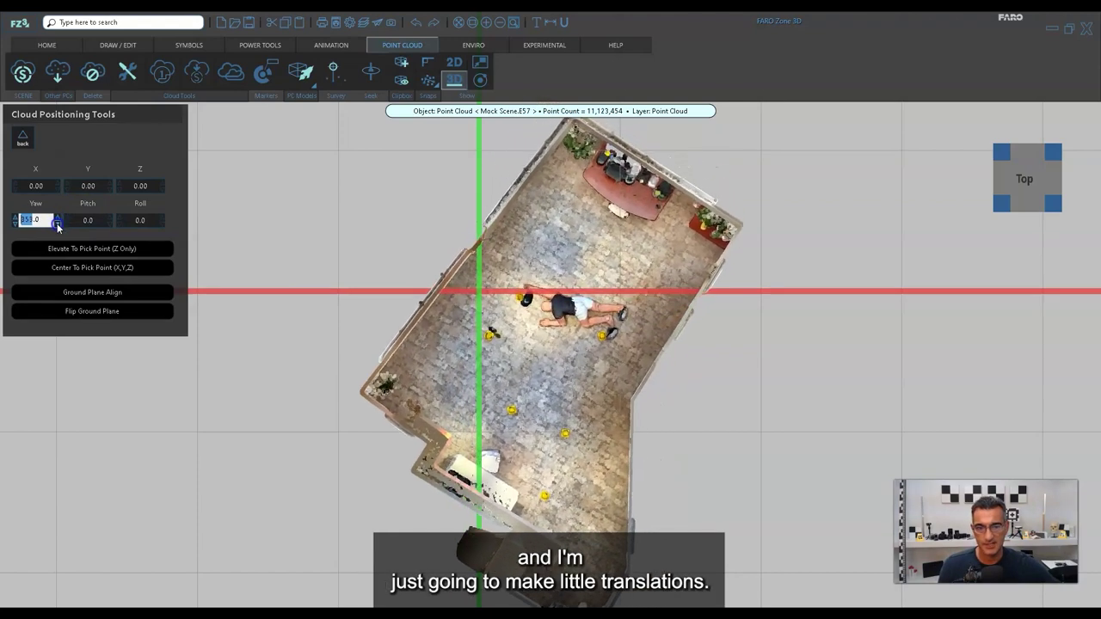
pyautogui.click(56, 225)
pyautogui.scroll(-5, 57, 225)
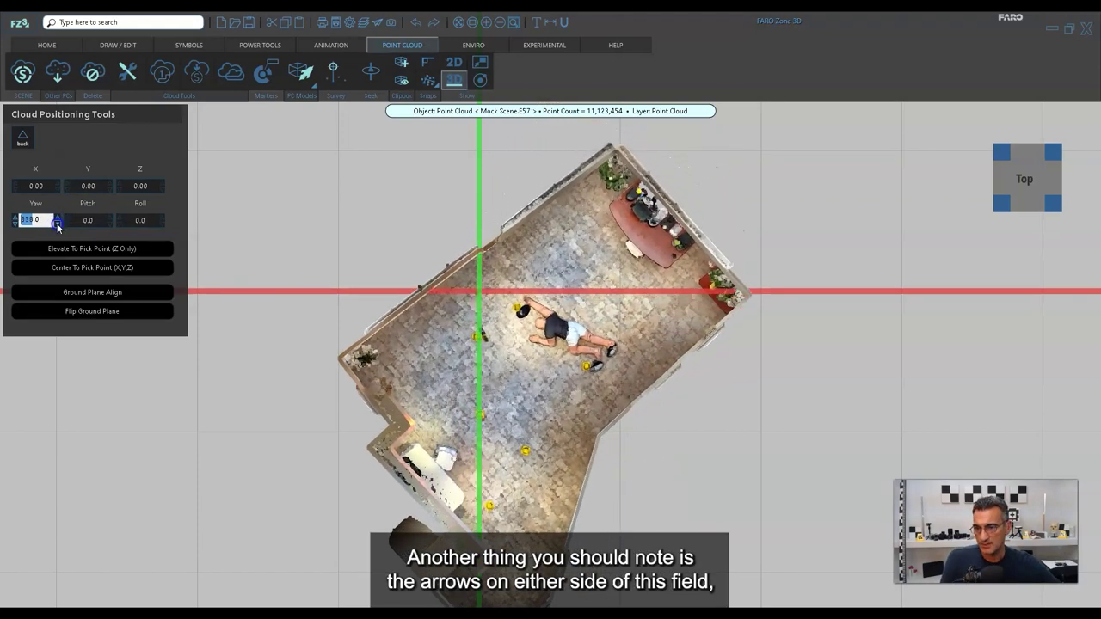
pyautogui.click(19, 221)
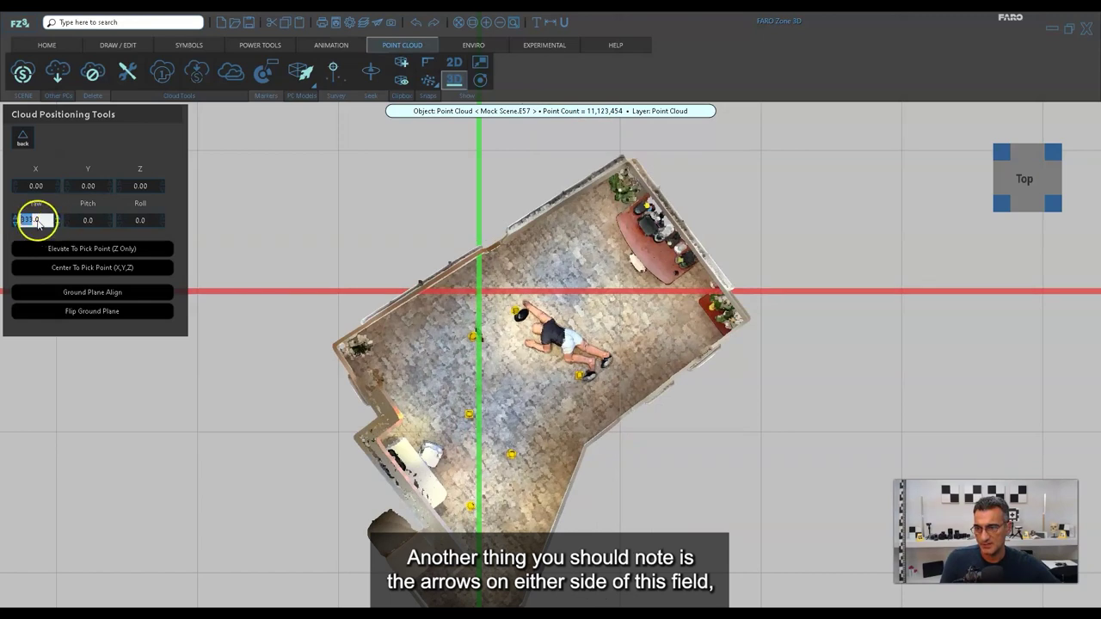
pyautogui.click(58, 224)
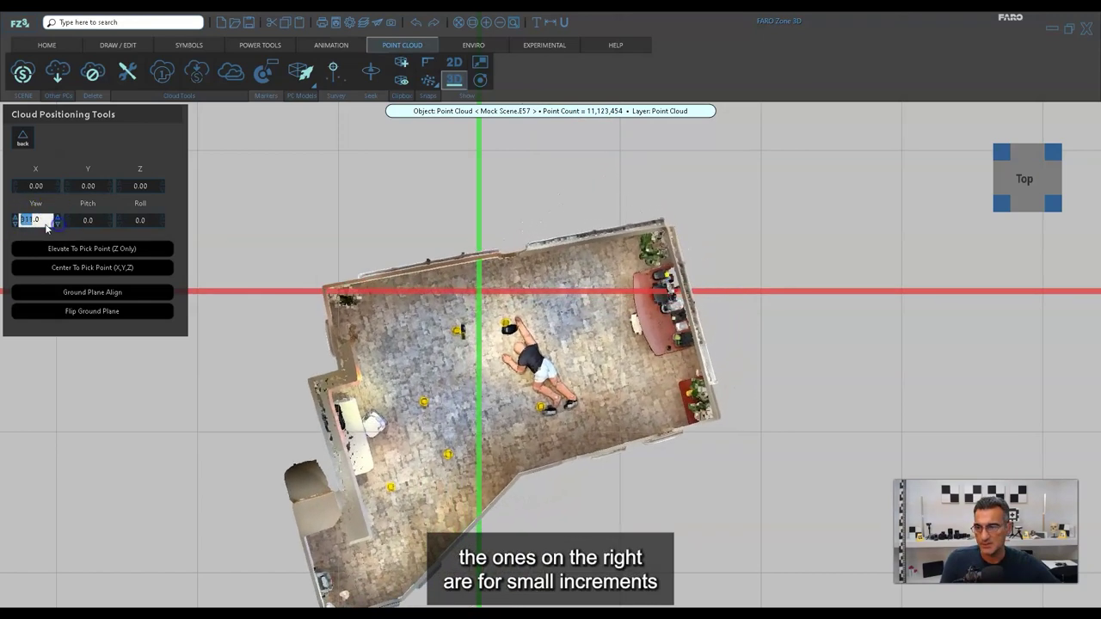
# - Try turning the point cloud in large yaw increments down to 41.0
pyautogui.click(19, 221)
pyautogui.click(16, 221)
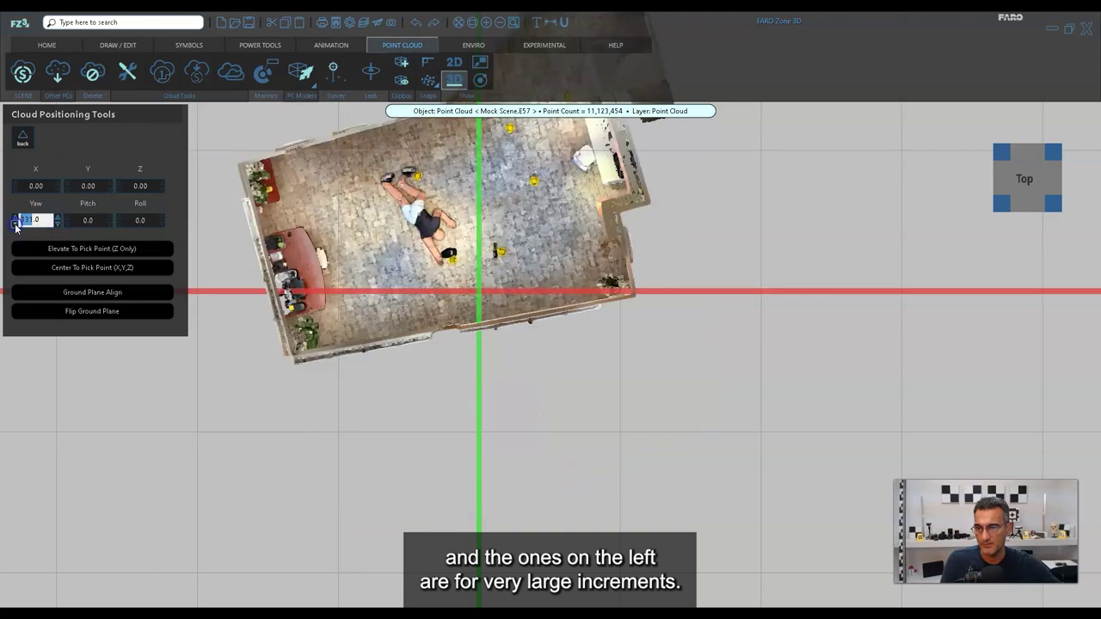
pyautogui.click(15, 221)
pyautogui.click(414, 218)
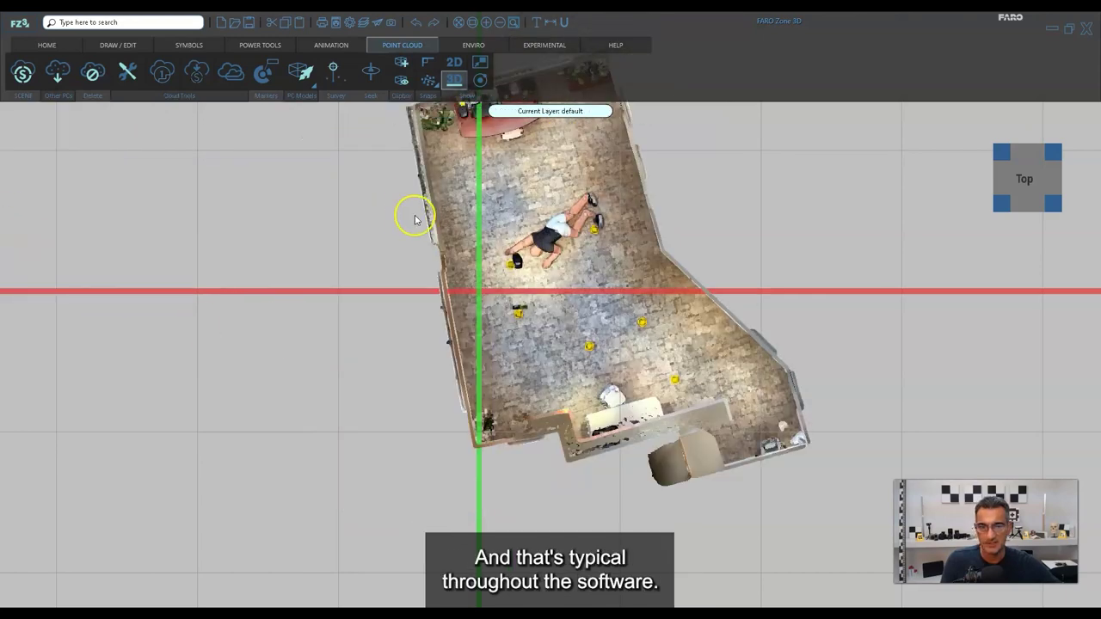
# - Reopen the point cloud's positioning tools and bring the yaw back to 311.0 in large increments
pyautogui.click(128, 73)
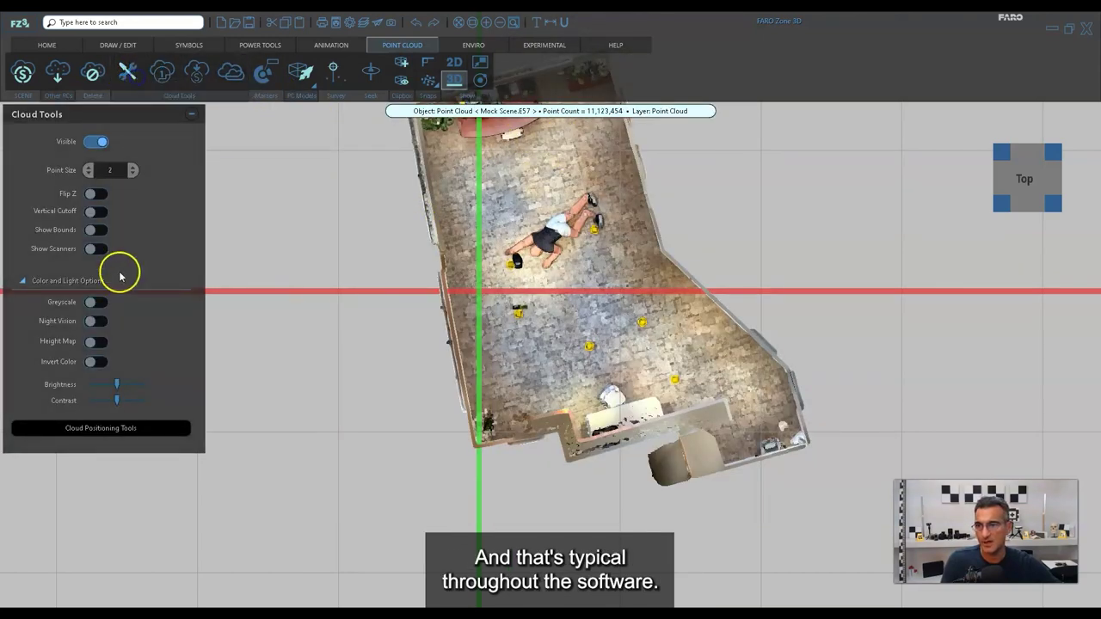
pyautogui.click(107, 430)
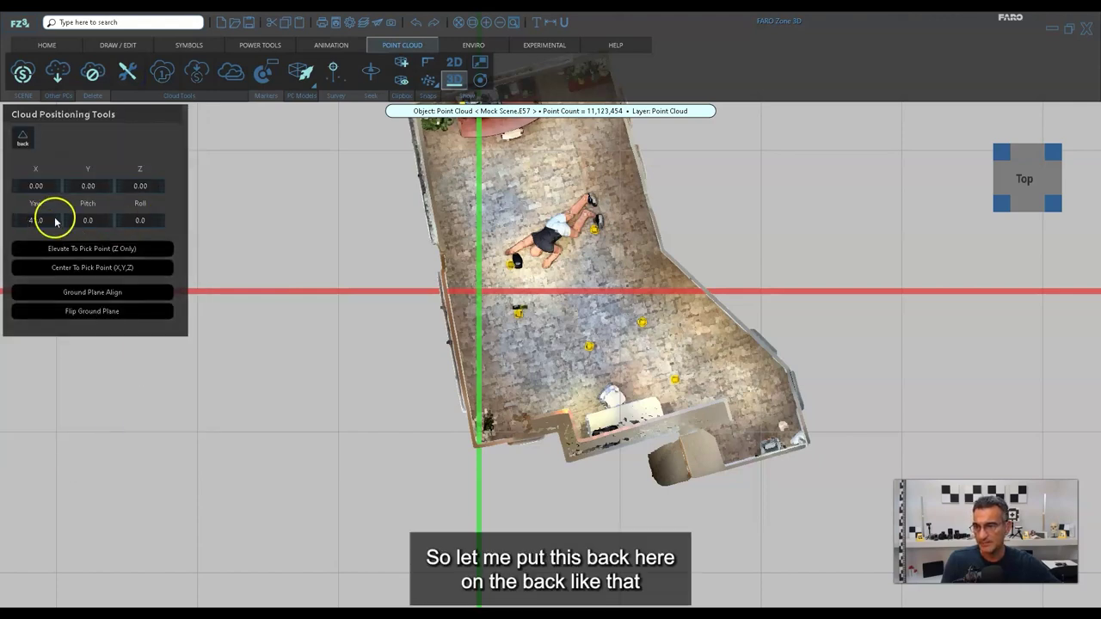
pyautogui.click(13, 221)
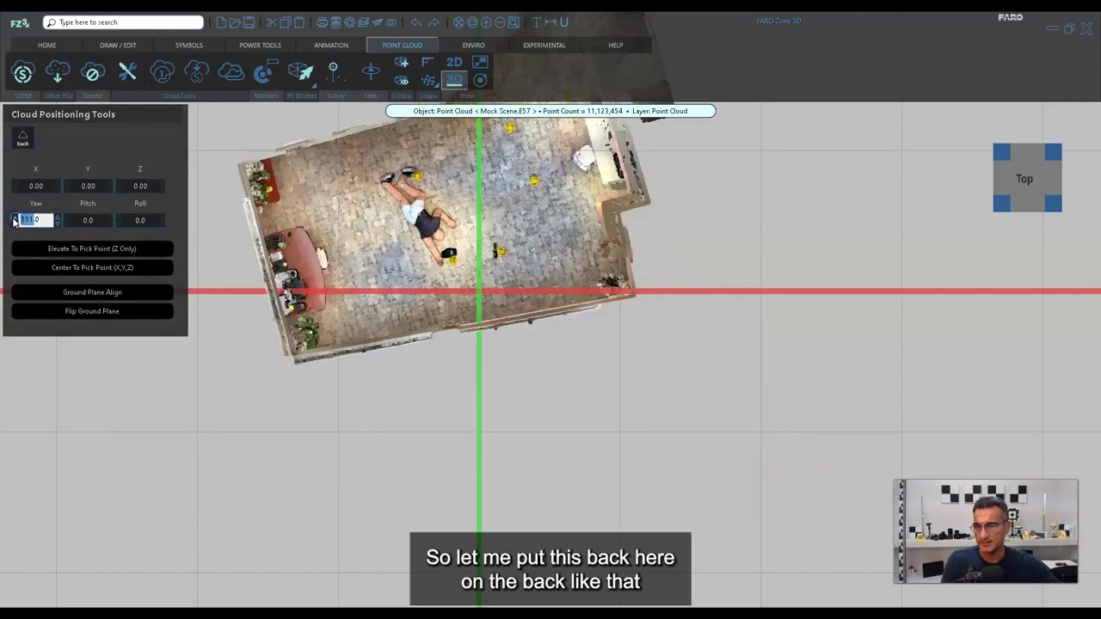
pyautogui.click(15, 221)
pyautogui.click(15, 220)
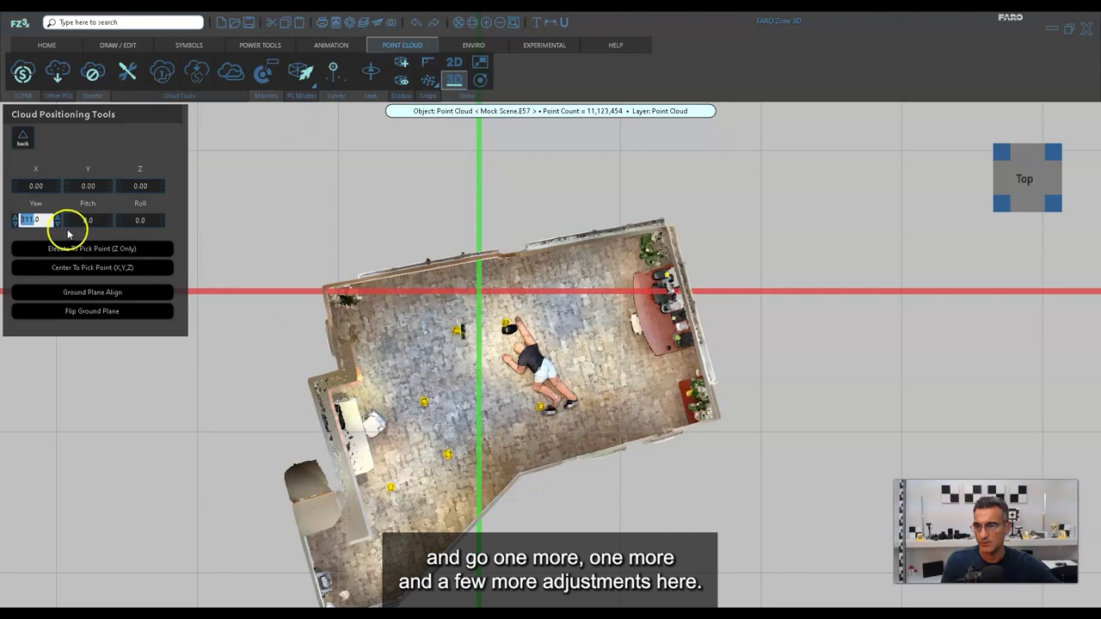
# - Fine-tune the point cloud's yaw to 301.0 to square the back wall with the grid, and check it in 3D
pyautogui.click(58, 226)
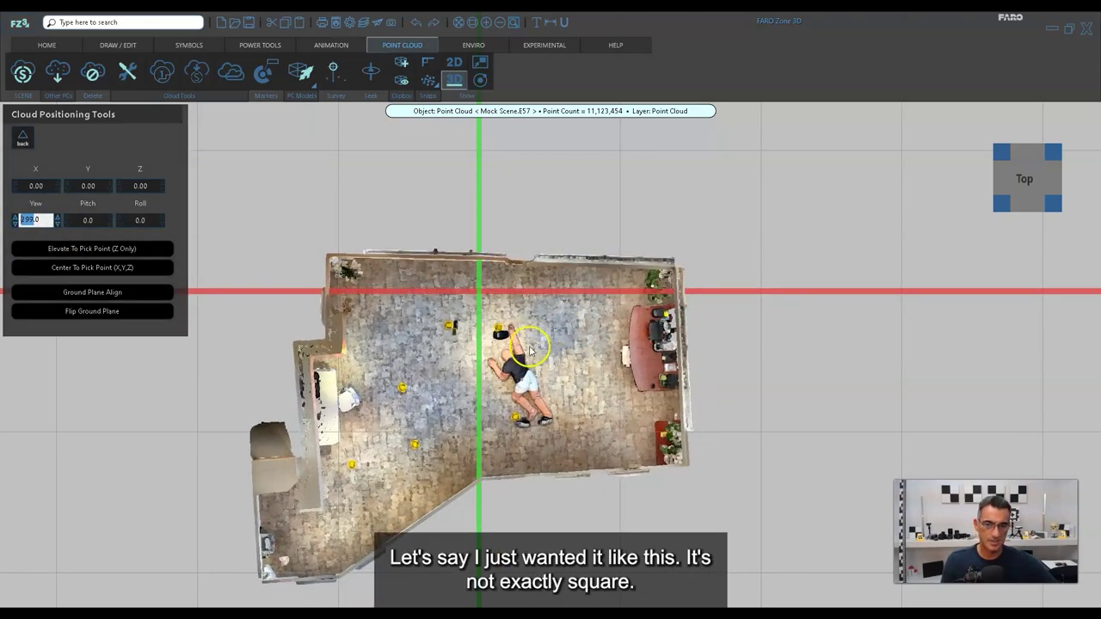
pyautogui.click(59, 221)
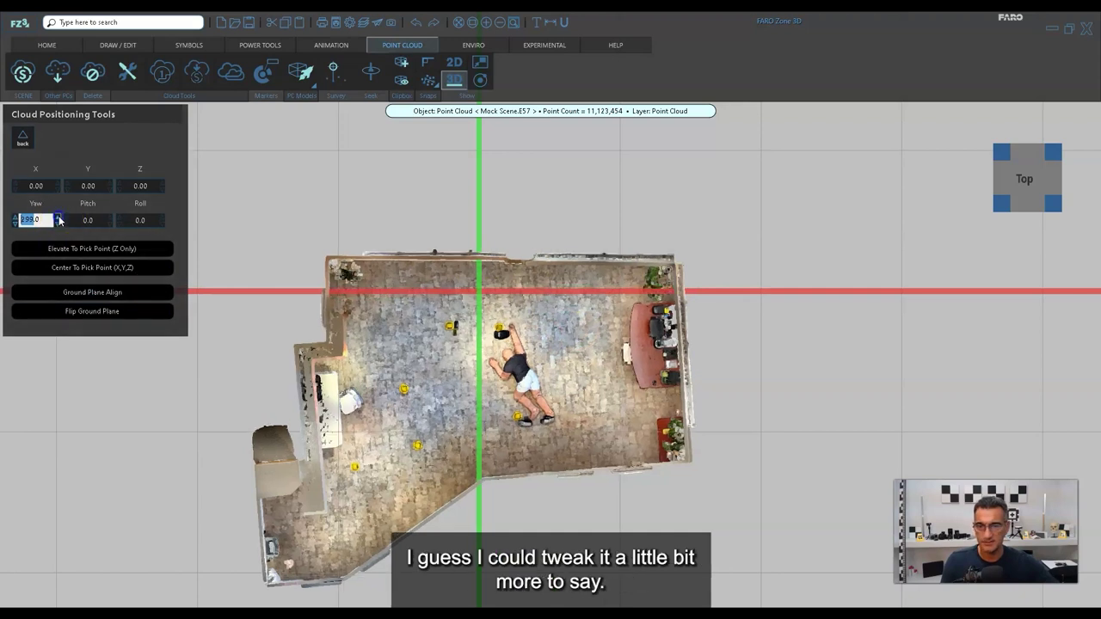
pyautogui.click(60, 221)
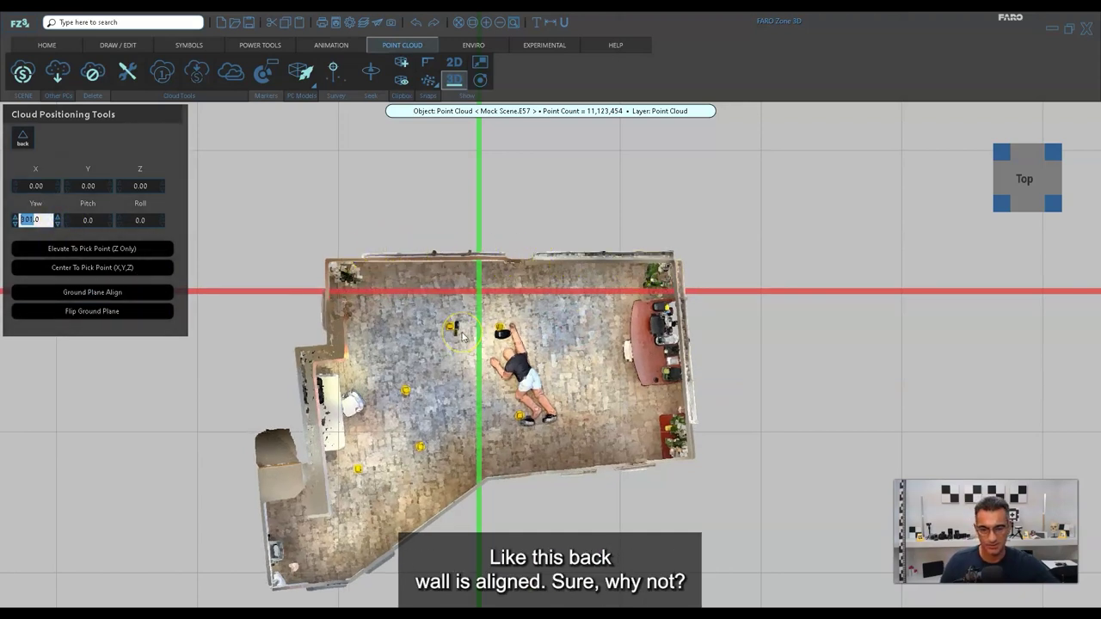
pyautogui.click(997, 201)
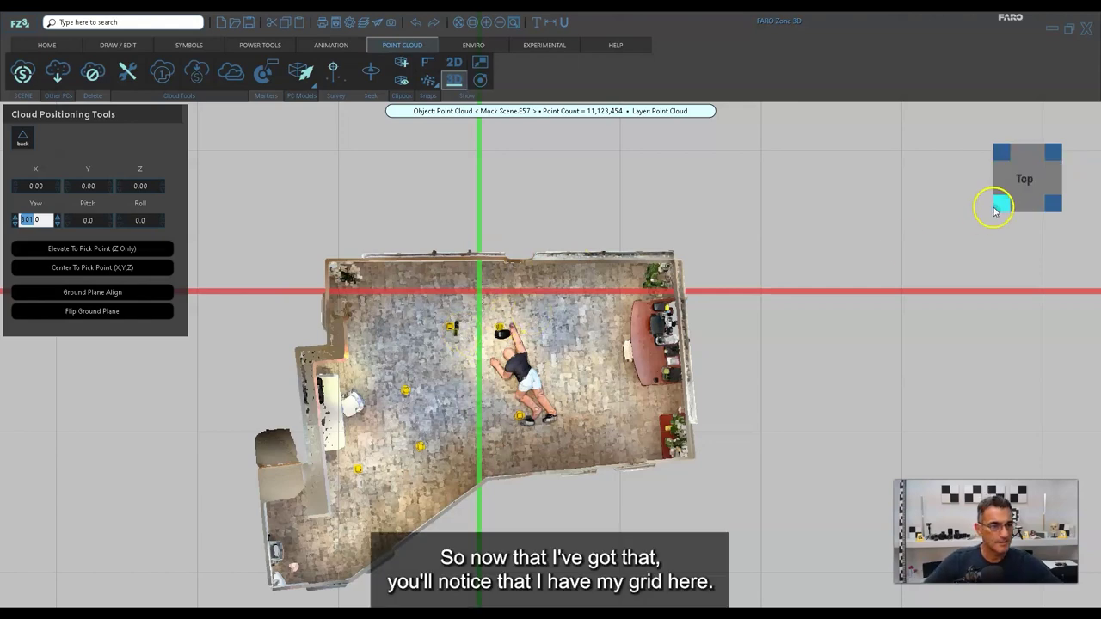
pyautogui.moveTo(674, 350); pyautogui.dragTo(590, 415)
pyautogui.scroll(5, 551, 276)
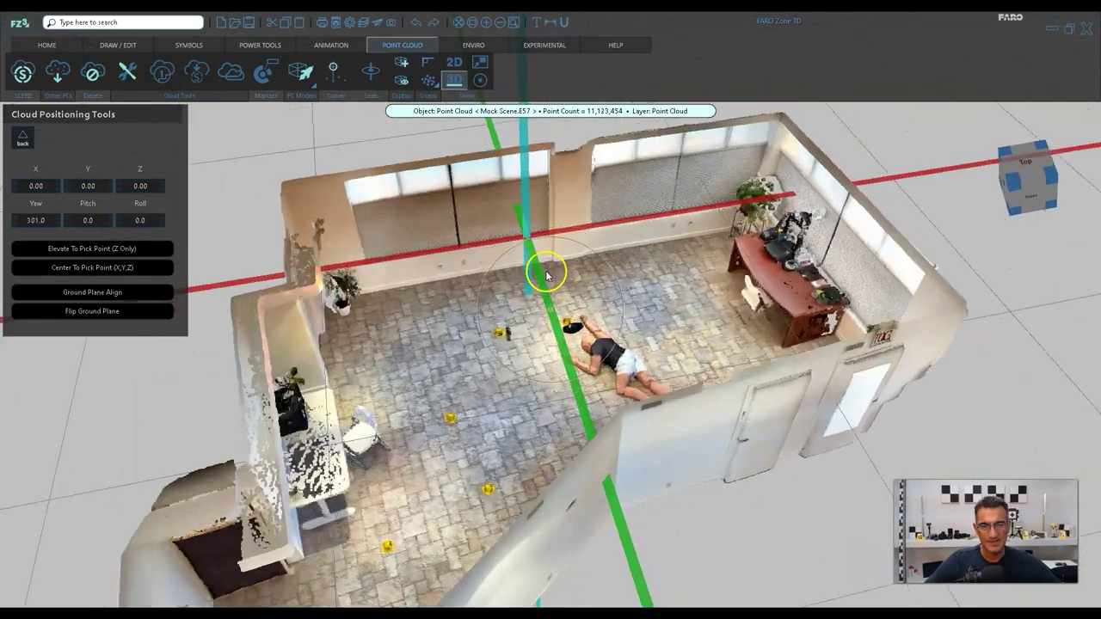
# - Elevate the point cloud (Z only) to a picked floor point near the back wall, and check the floor against the grid
pyautogui.scroll(-3, 558, 279)
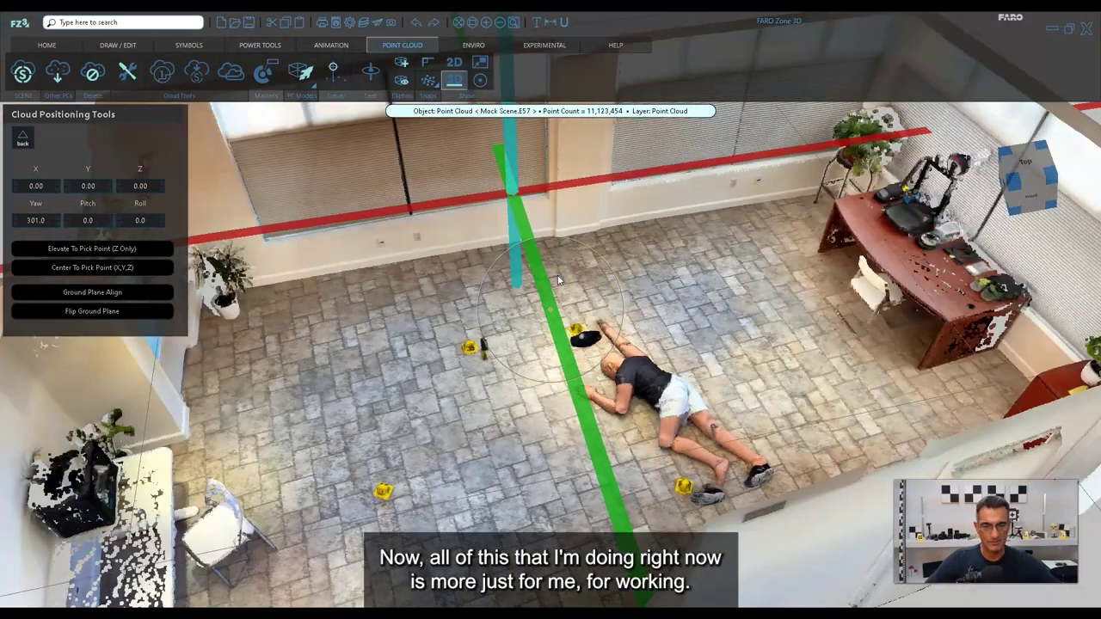
pyautogui.scroll(5, 551, 277)
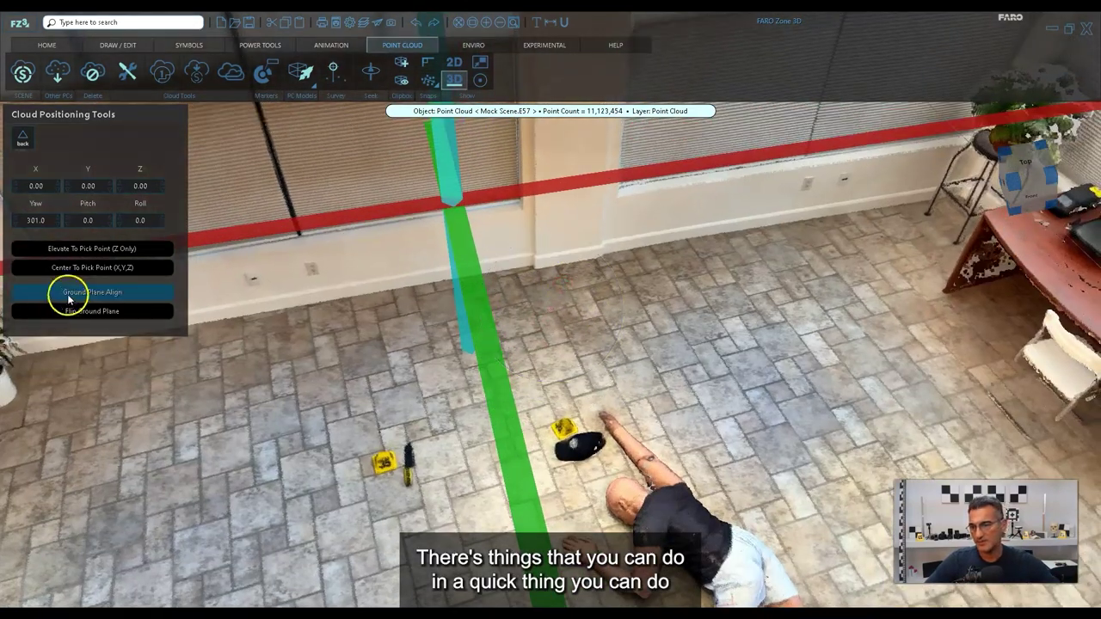
pyautogui.click(123, 250)
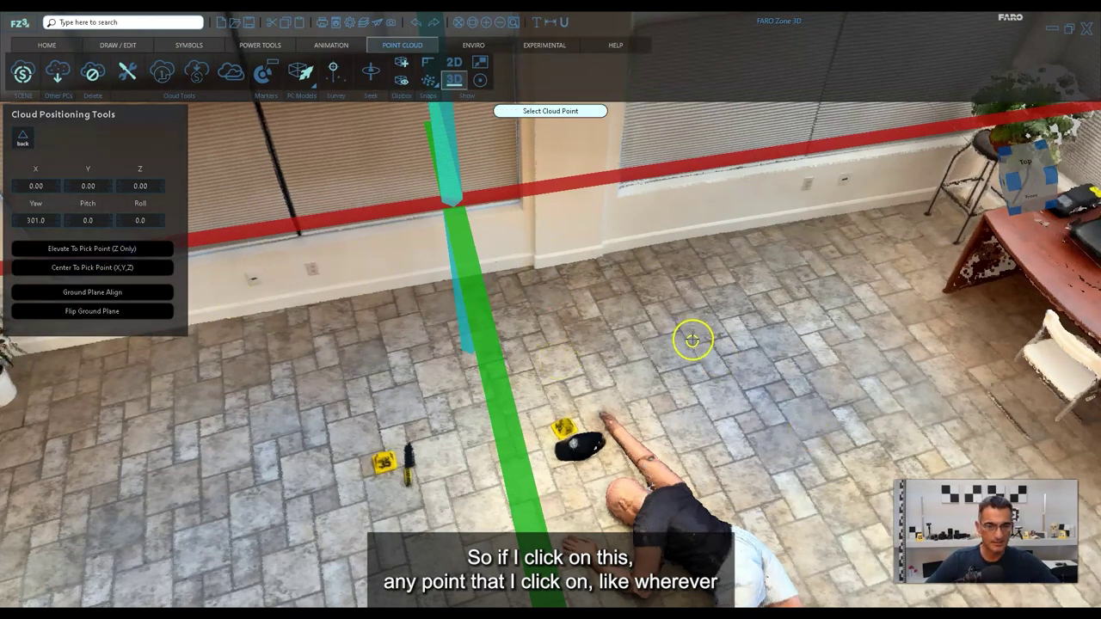
pyautogui.moveTo(598, 323); pyautogui.dragTo(598, 324, button='middle')
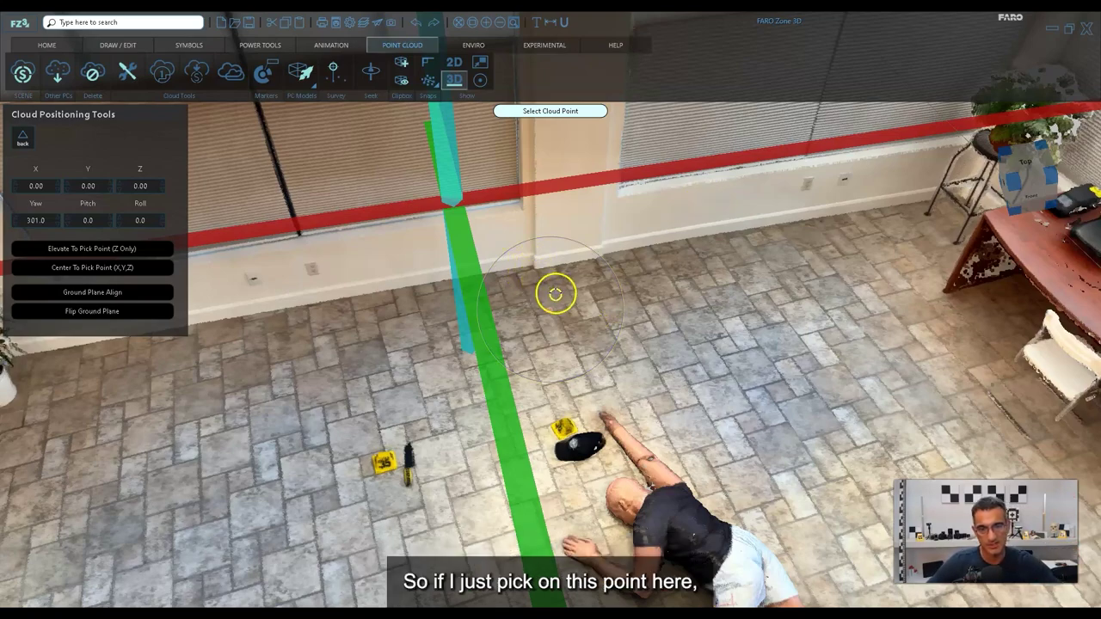
pyautogui.click(555, 294)
pyautogui.scroll(-5, 636, 300)
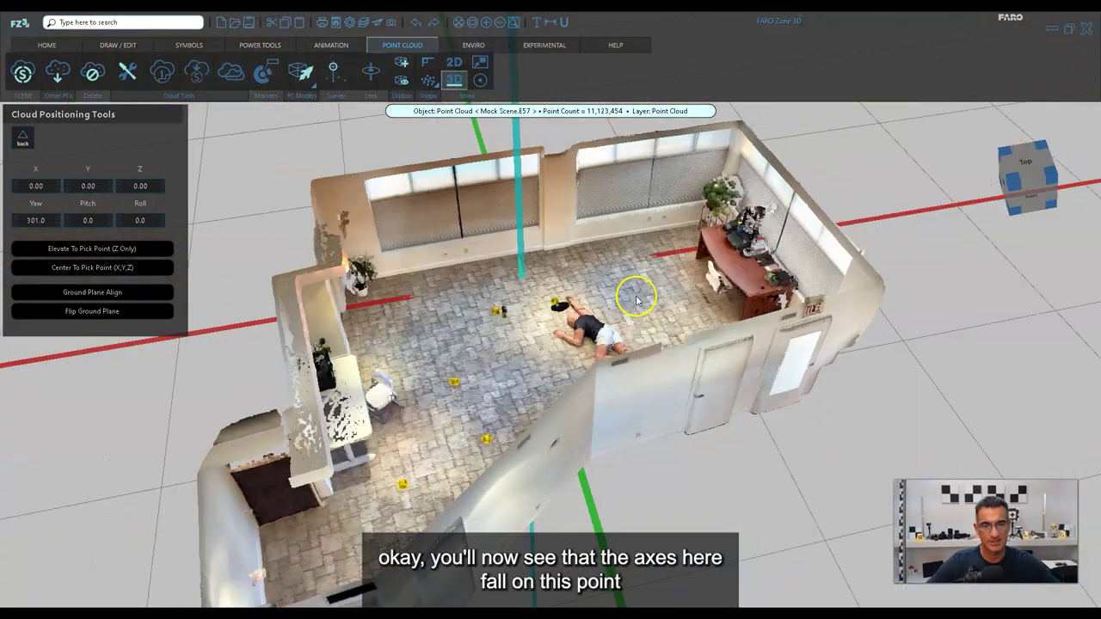
pyautogui.scroll(-1, 637, 299)
pyautogui.moveTo(617, 484); pyautogui.dragTo(679, 436)
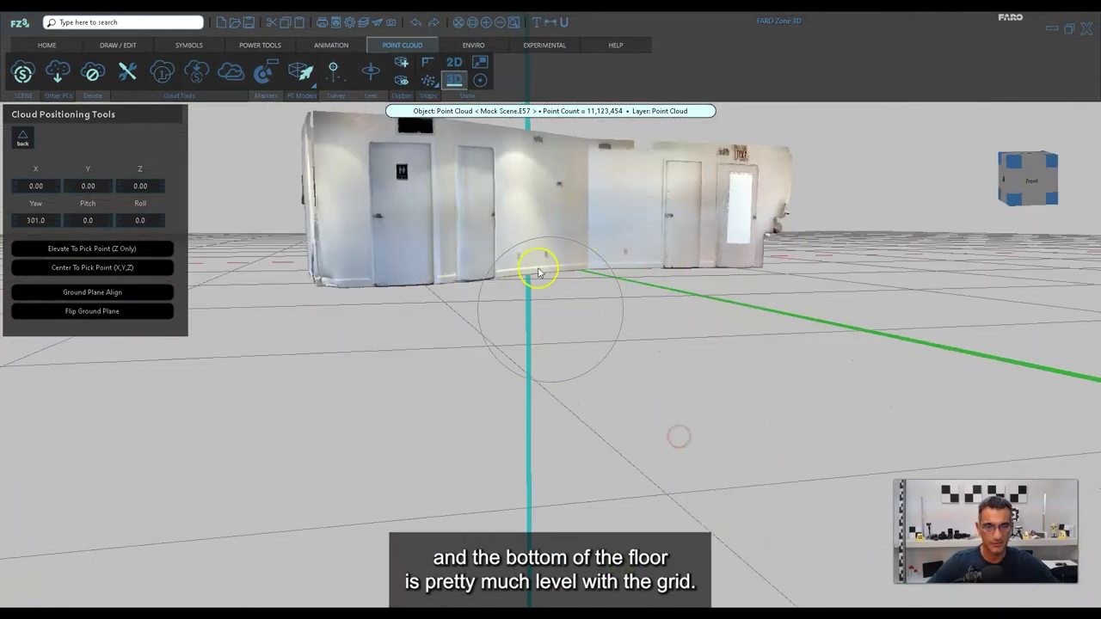
pyautogui.moveTo(759, 283); pyautogui.dragTo(705, 340, button='middle')
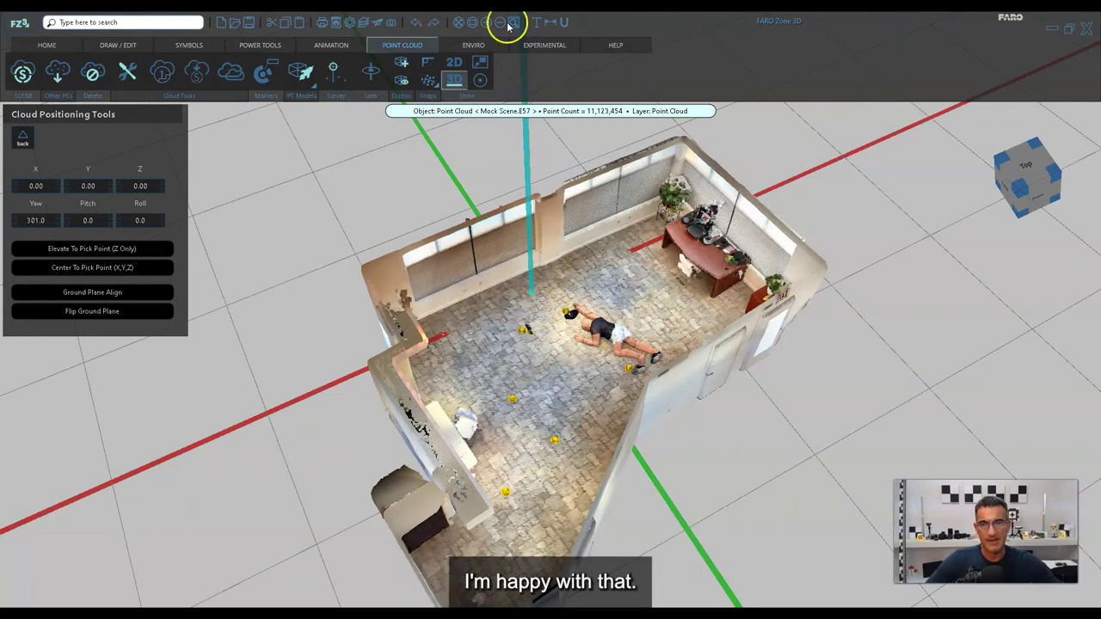
# - Turn off the axis and the 3D grid in the ground plane settings
pyautogui.click(475, 43)
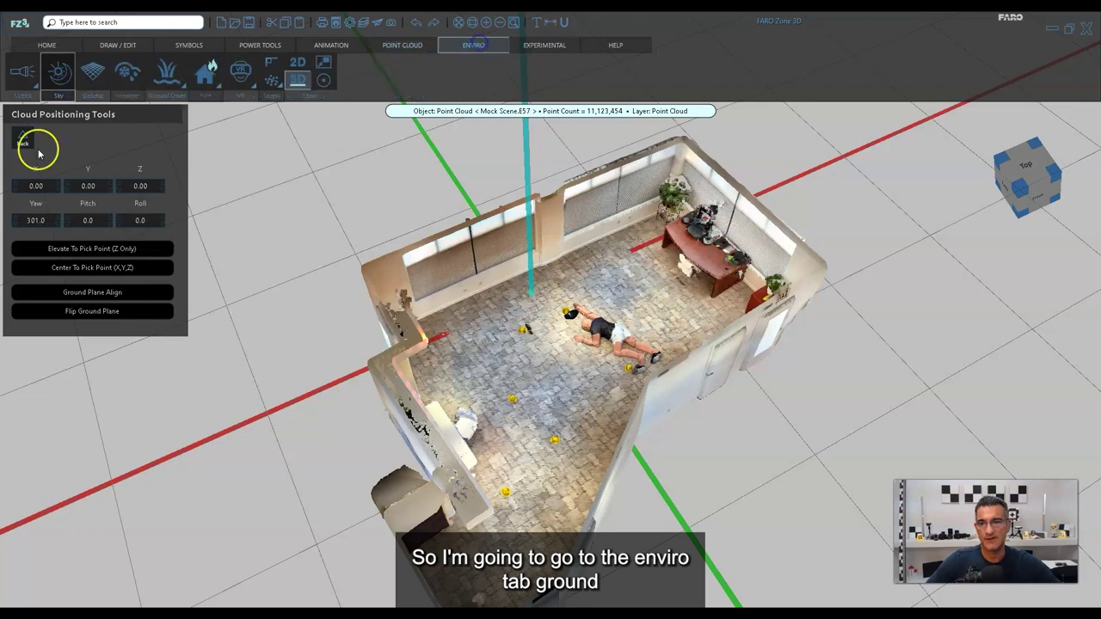
pyautogui.click(89, 74)
pyautogui.click(129, 310)
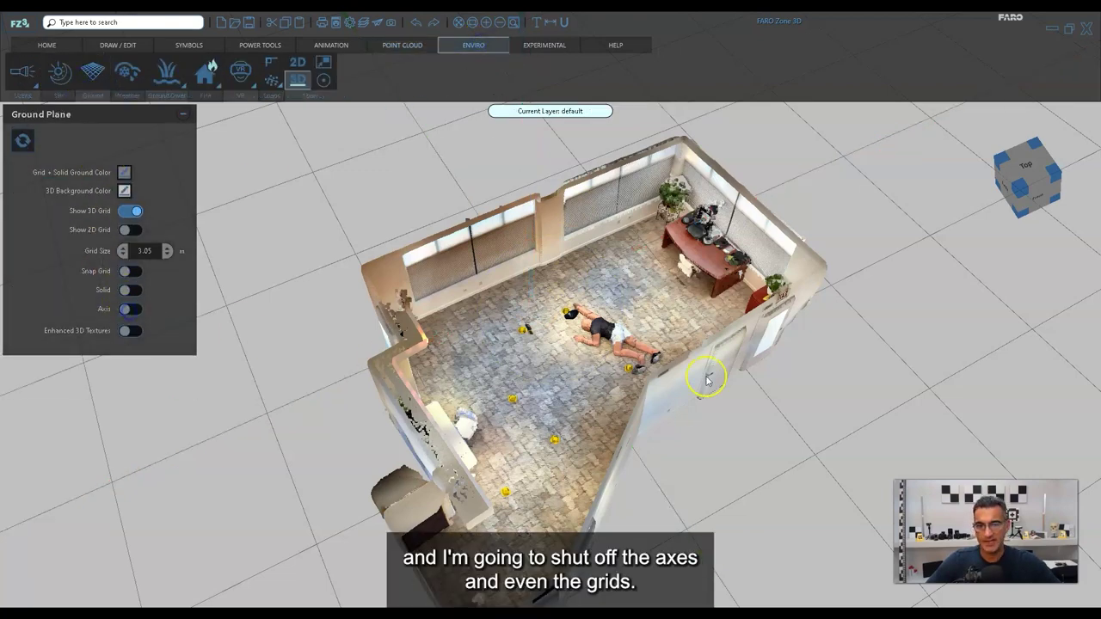
pyautogui.click(128, 210)
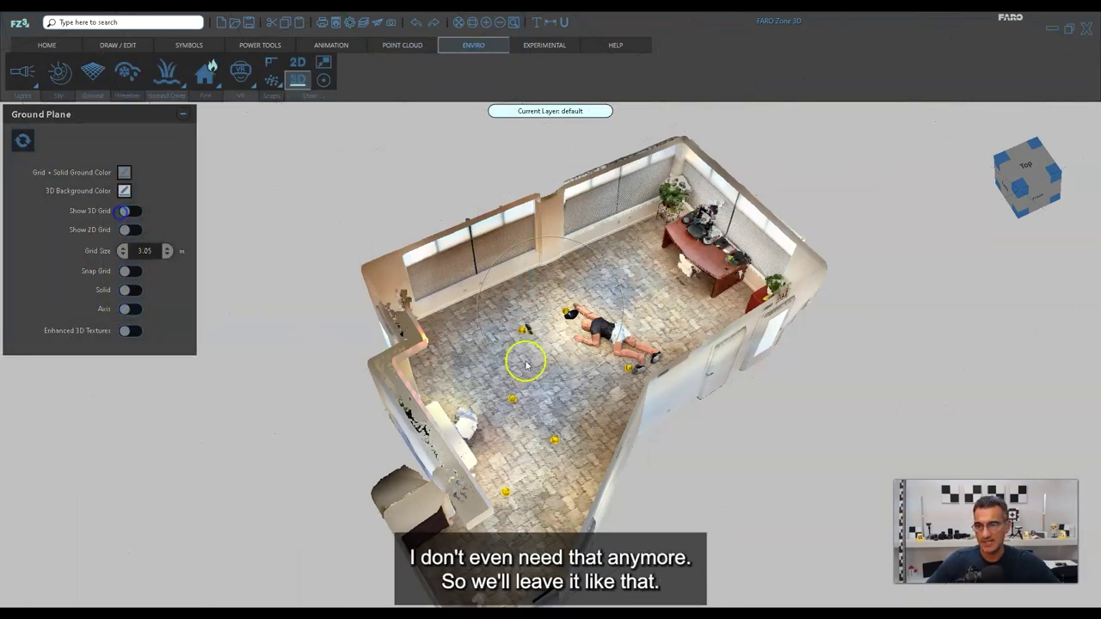
# - Examine the room, the mannequin and the surrounding evidence markers from several angles
pyautogui.scroll(10, 738, 399)
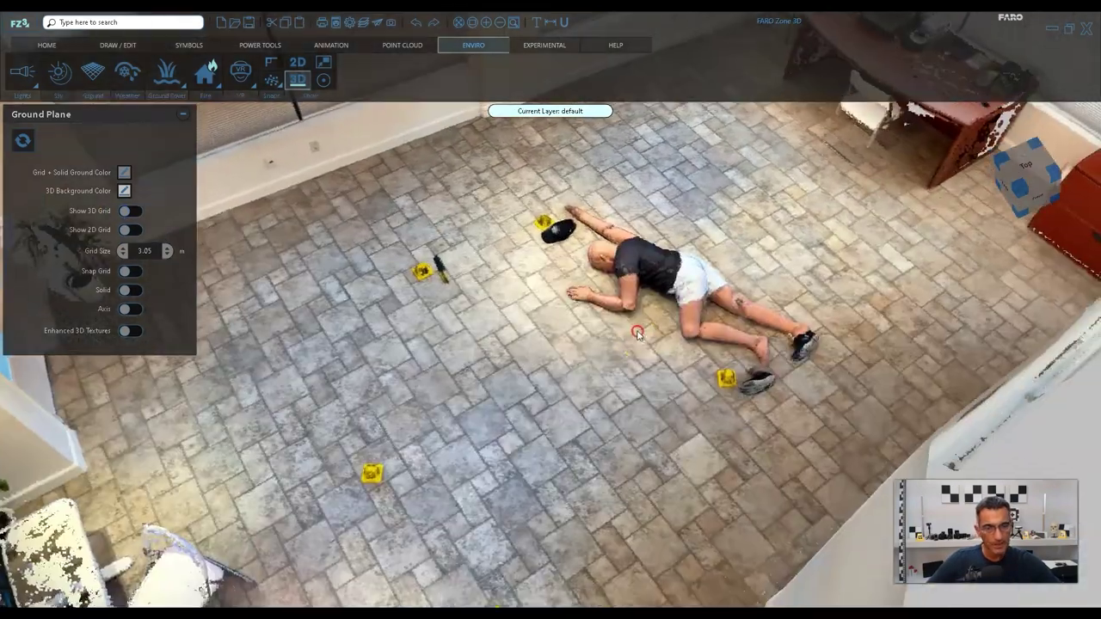
pyautogui.moveTo(649, 450); pyautogui.dragTo(482, 373)
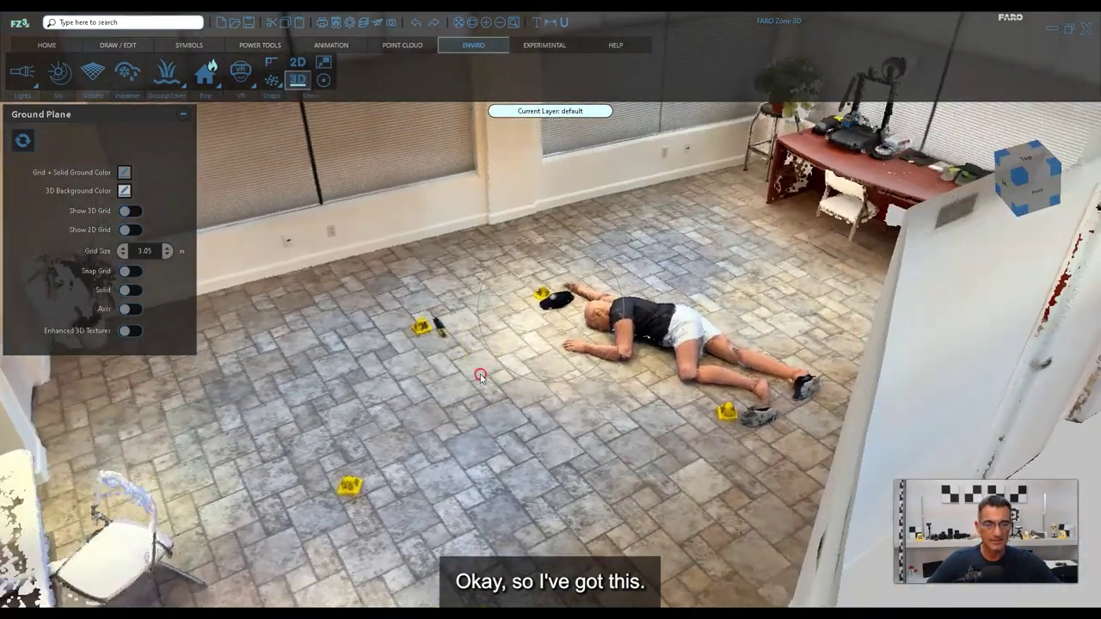
pyautogui.moveTo(609, 393); pyautogui.dragTo(621, 413)
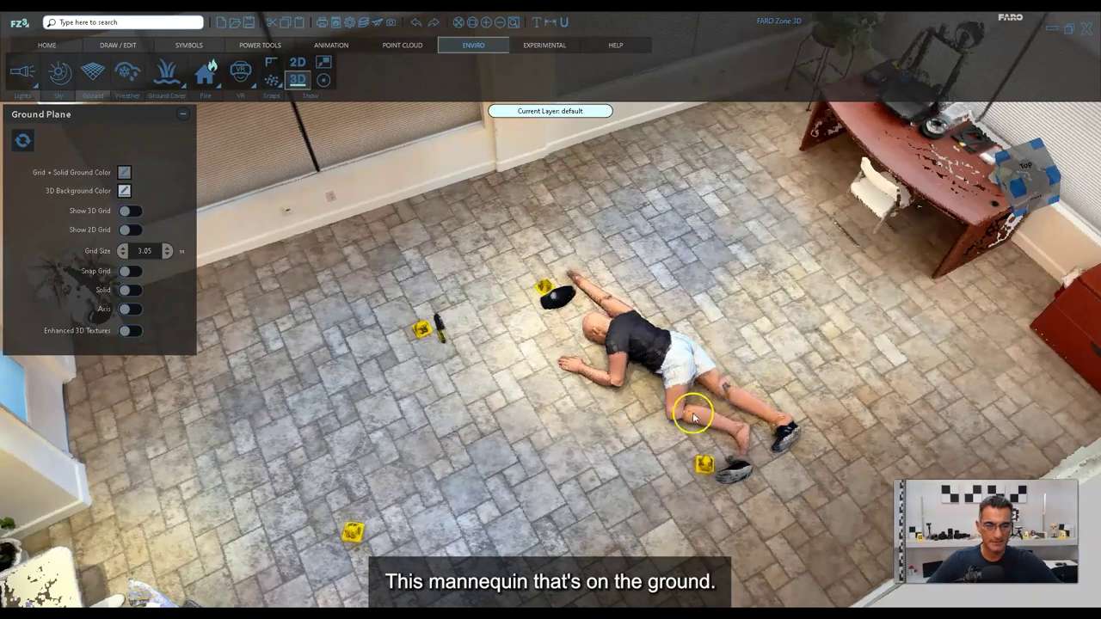
pyautogui.moveTo(516, 499); pyautogui.dragTo(556, 482)
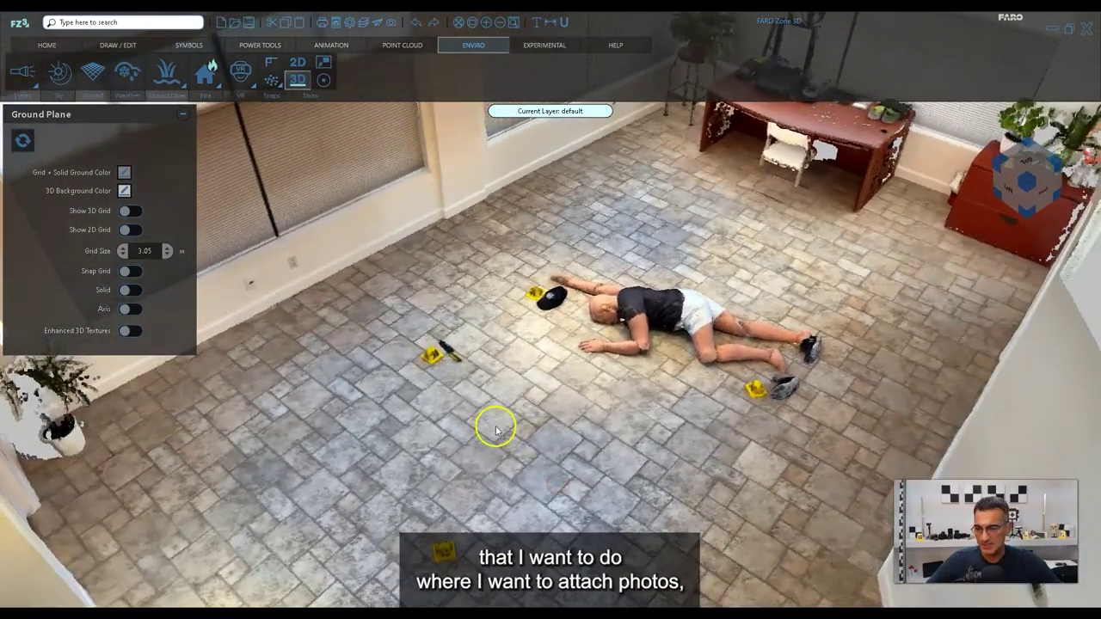
pyautogui.moveTo(494, 422); pyautogui.dragTo(499, 428)
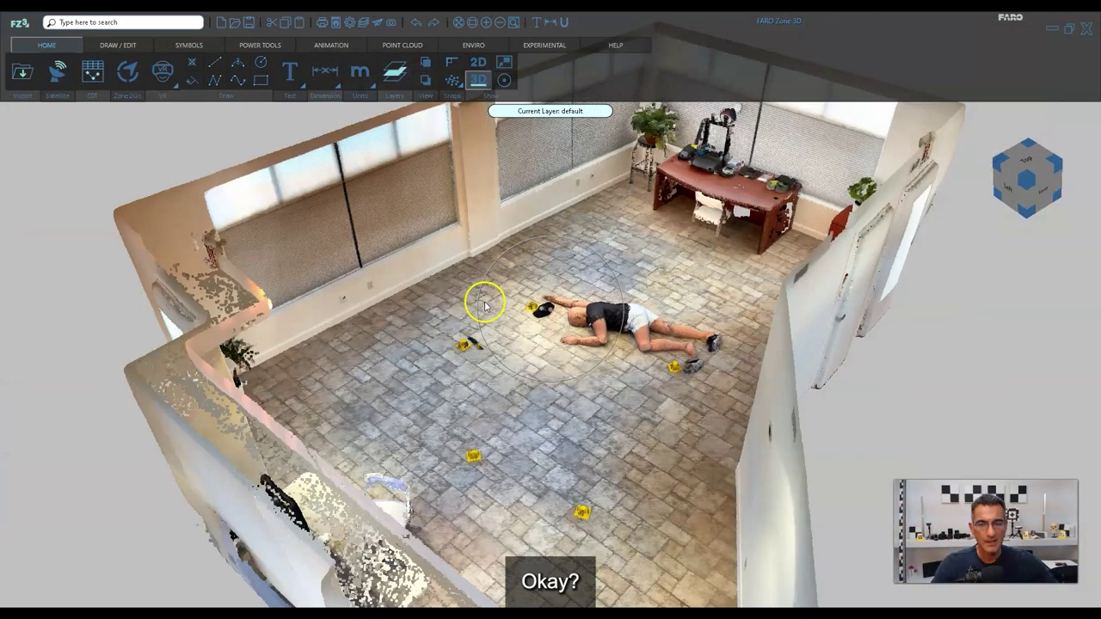
pyautogui.moveTo(479, 300); pyautogui.dragTo(559, 414)
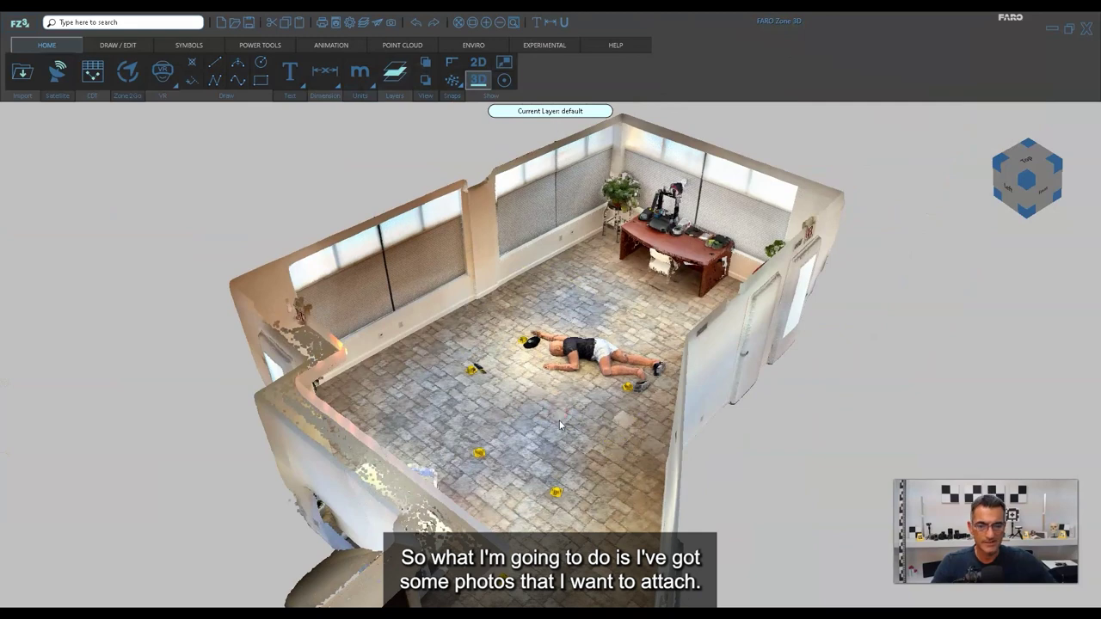
pyautogui.moveTo(599, 455); pyautogui.dragTo(534, 405)
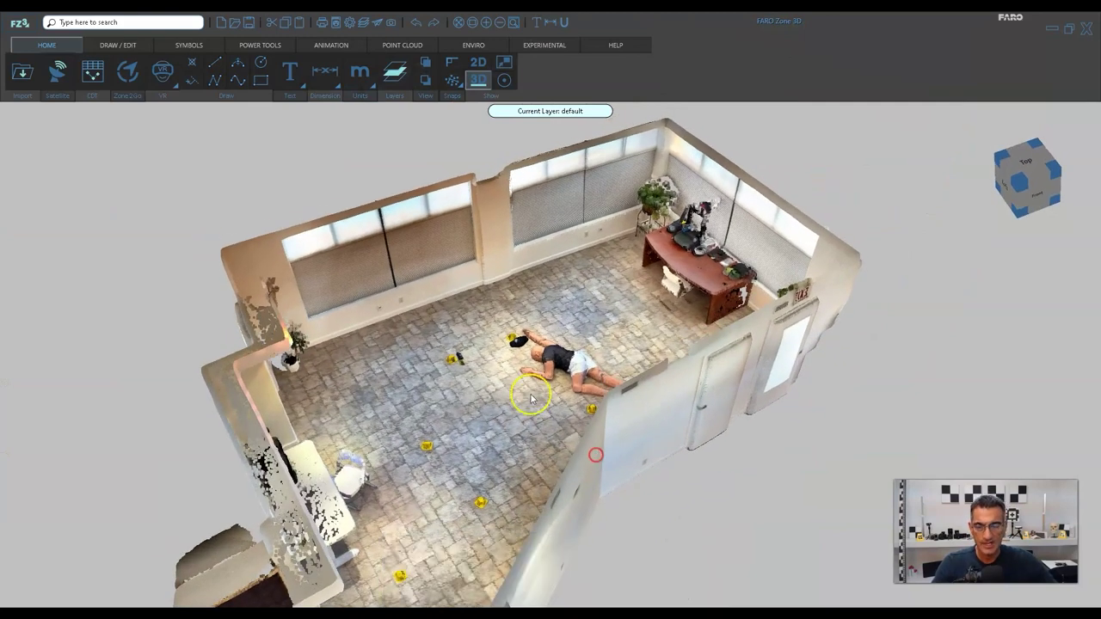
pyautogui.scroll(1, 535, 405)
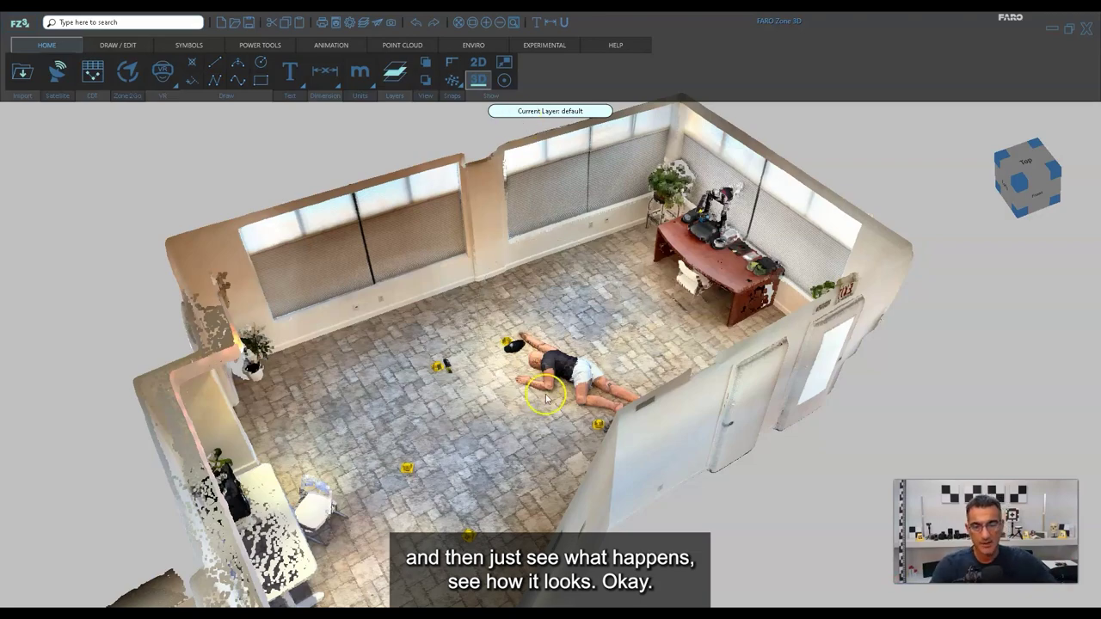
pyautogui.moveTo(547, 422); pyautogui.dragTo(565, 422)
pyautogui.scroll(2, 566, 423)
pyautogui.scroll(4, 569, 428)
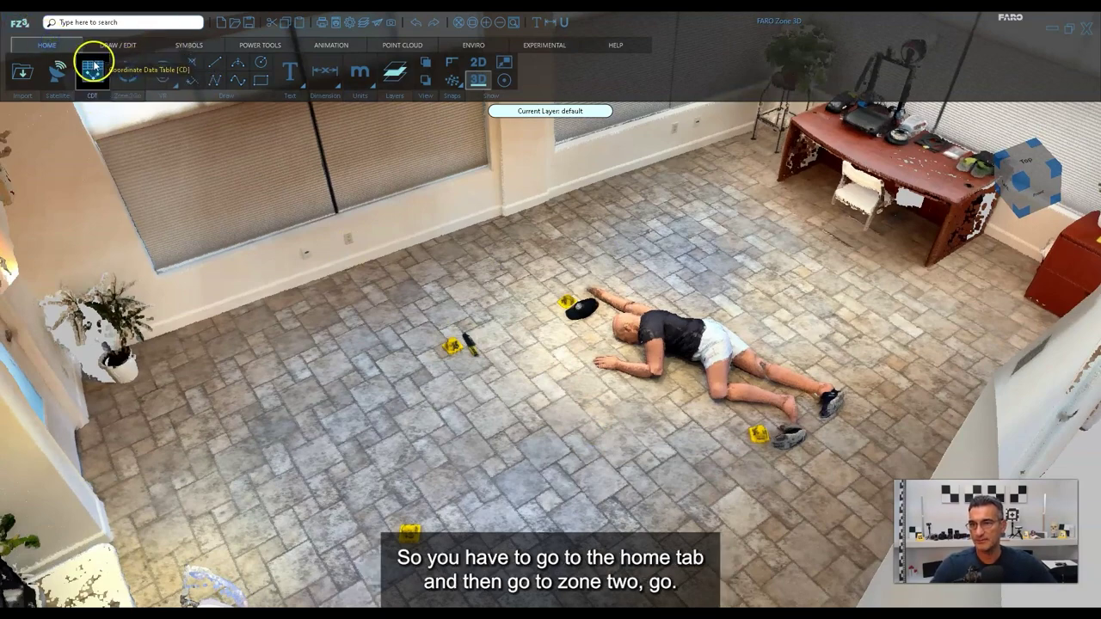
# - Open the Zone 2Go window and move it clear of the hat by the mannequin
pyautogui.click(126, 74)
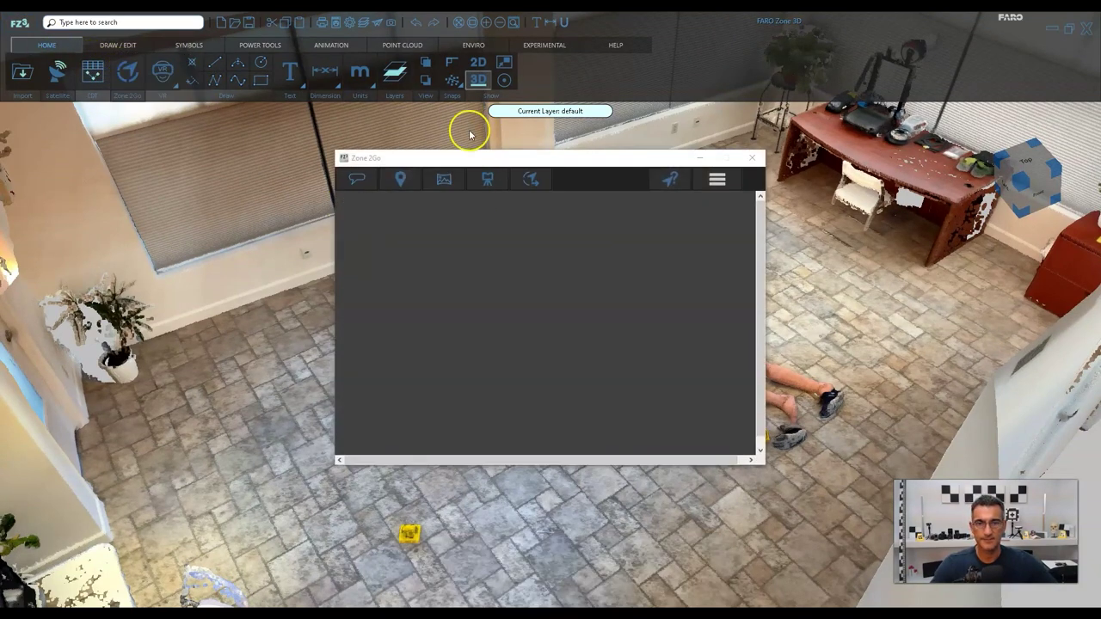
pyautogui.moveTo(484, 157)
pyautogui.mouseDown()
pyautogui.moveTo(767, 138)
pyautogui.moveTo(587, 136)
pyautogui.moveTo(747, 125)
pyautogui.mouseUp()
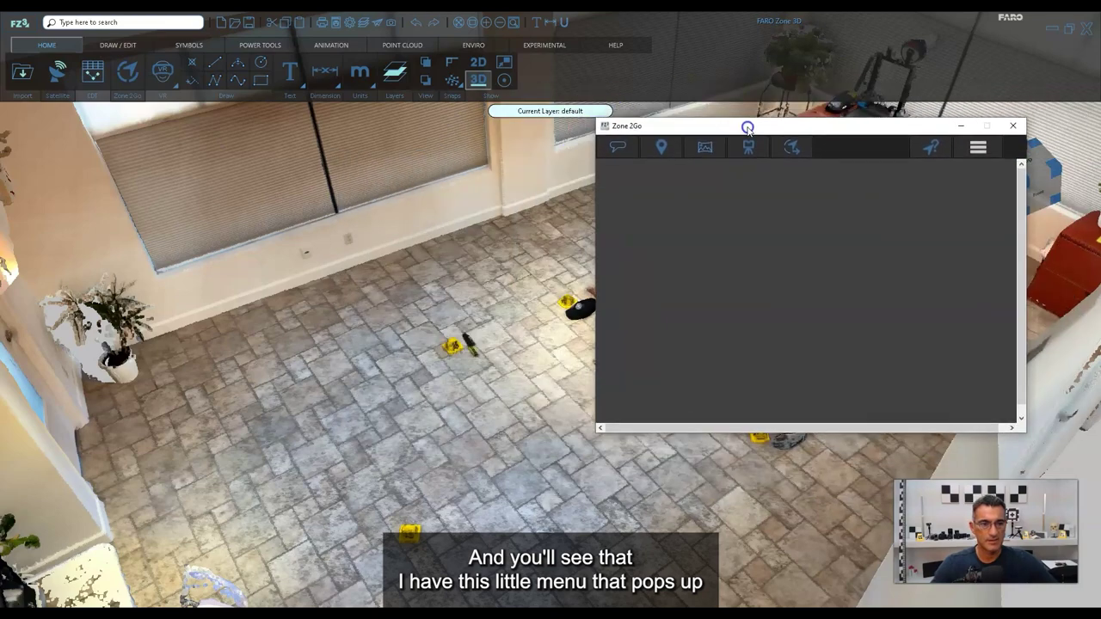
pyautogui.click(692, 149)
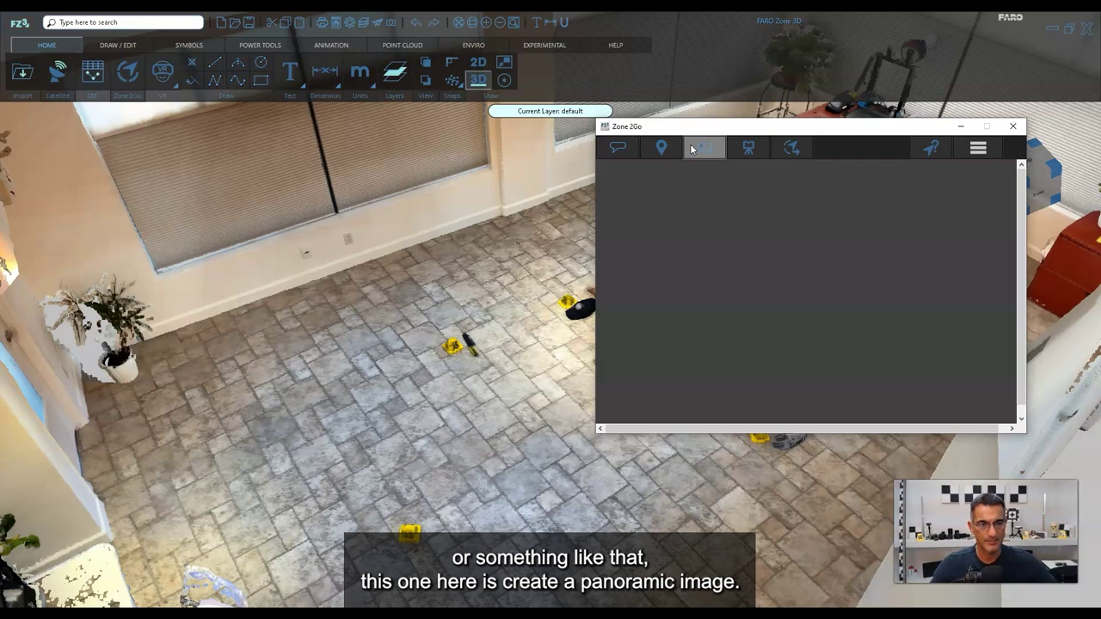
pyautogui.click(751, 151)
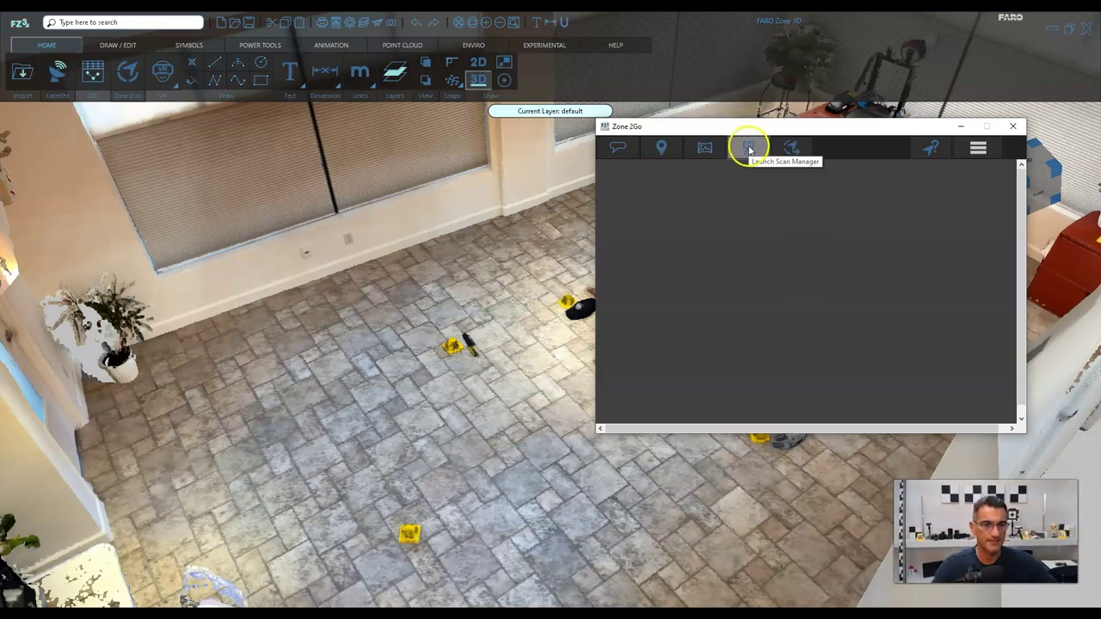
pyautogui.click(753, 148)
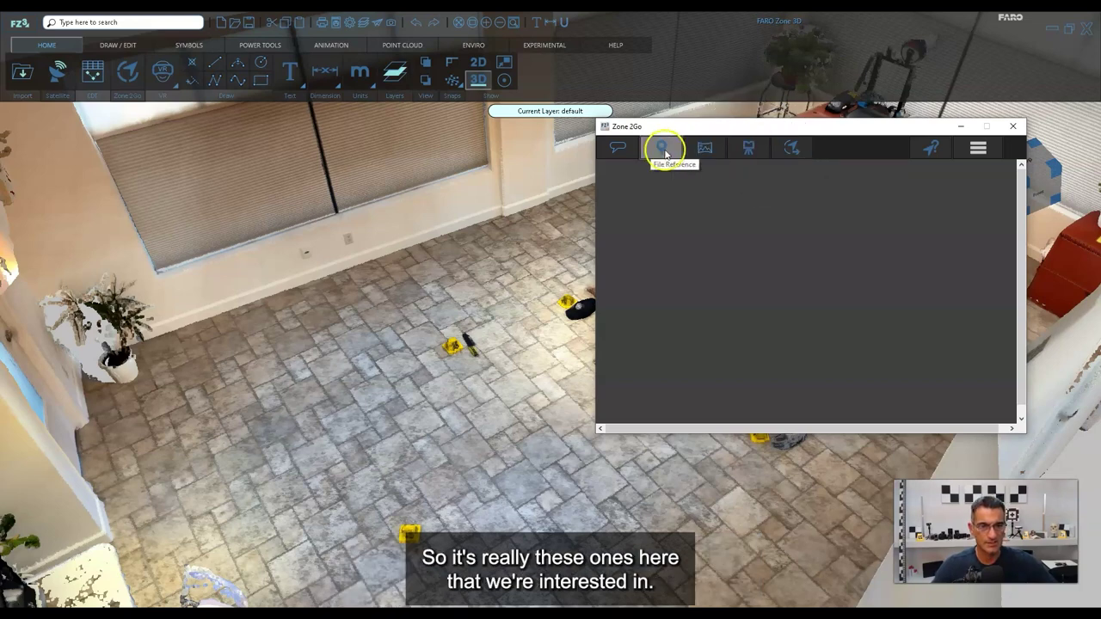
pyautogui.click(726, 128)
pyautogui.moveTo(727, 128); pyautogui.dragTo(771, 207)
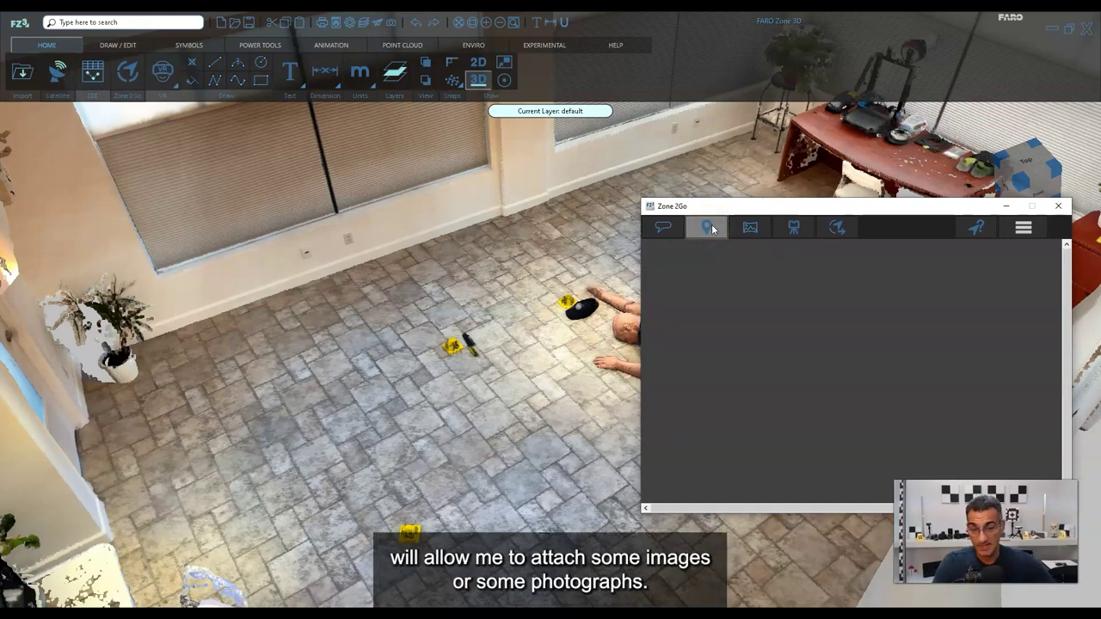
# - Start a file reference for the hat using IMG_4589.JPG from the Evidence Photos folder
pyautogui.click(713, 230)
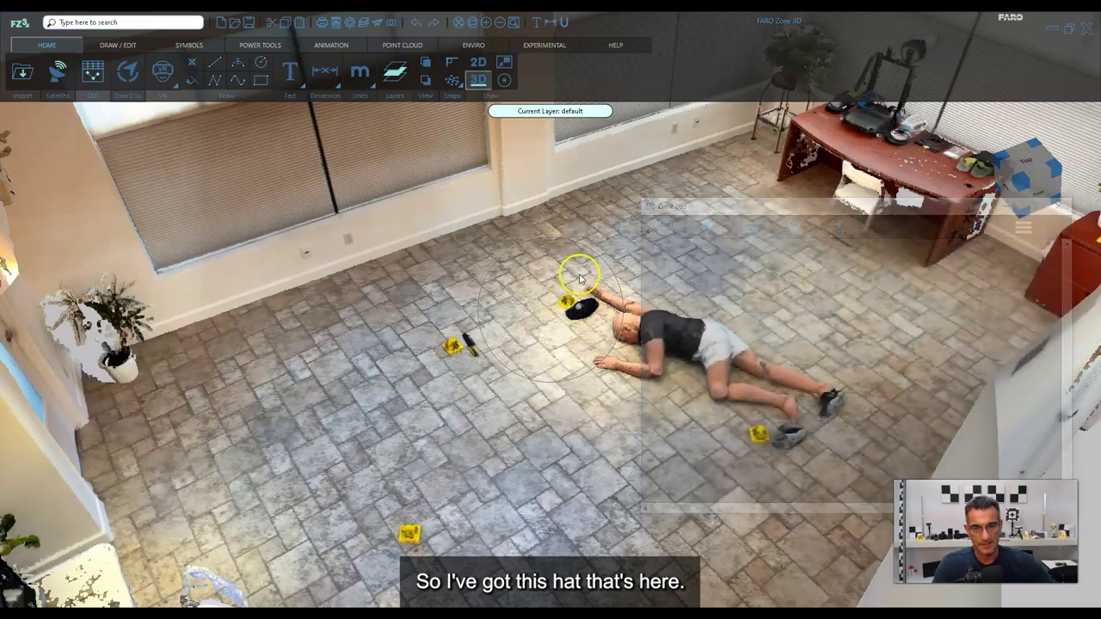
pyautogui.scroll(5, 582, 284)
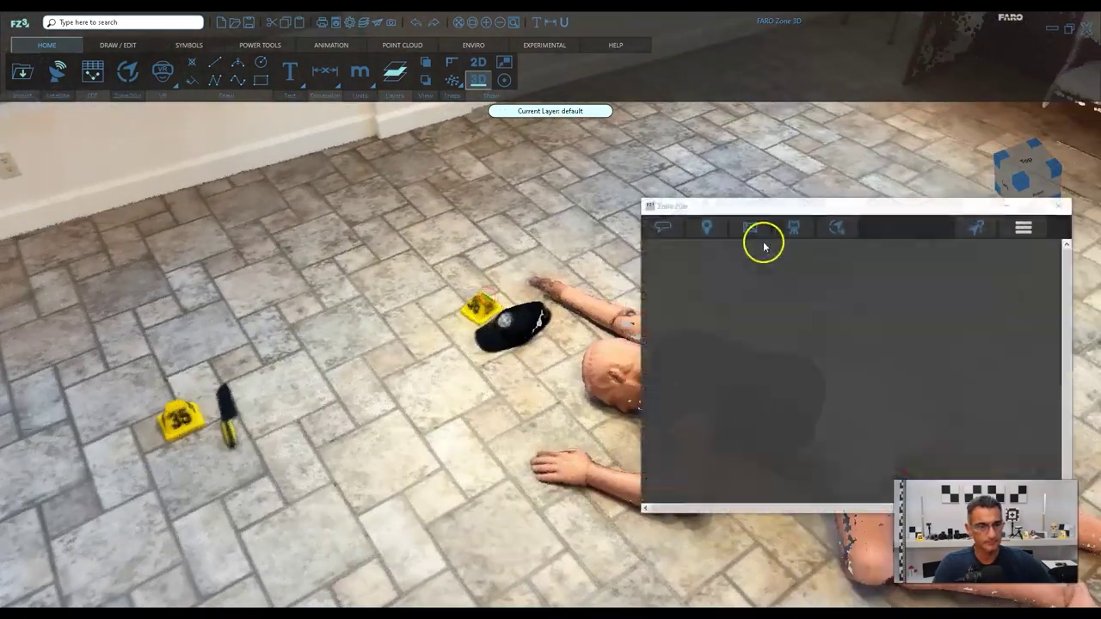
pyautogui.click(703, 226)
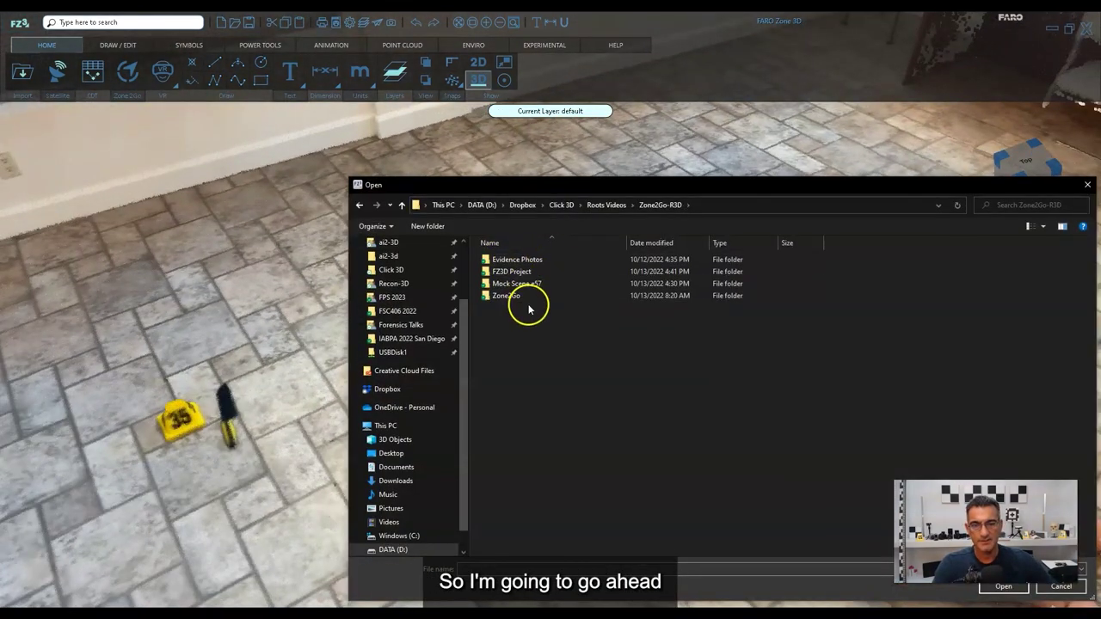
pyautogui.doubleClick(511, 261)
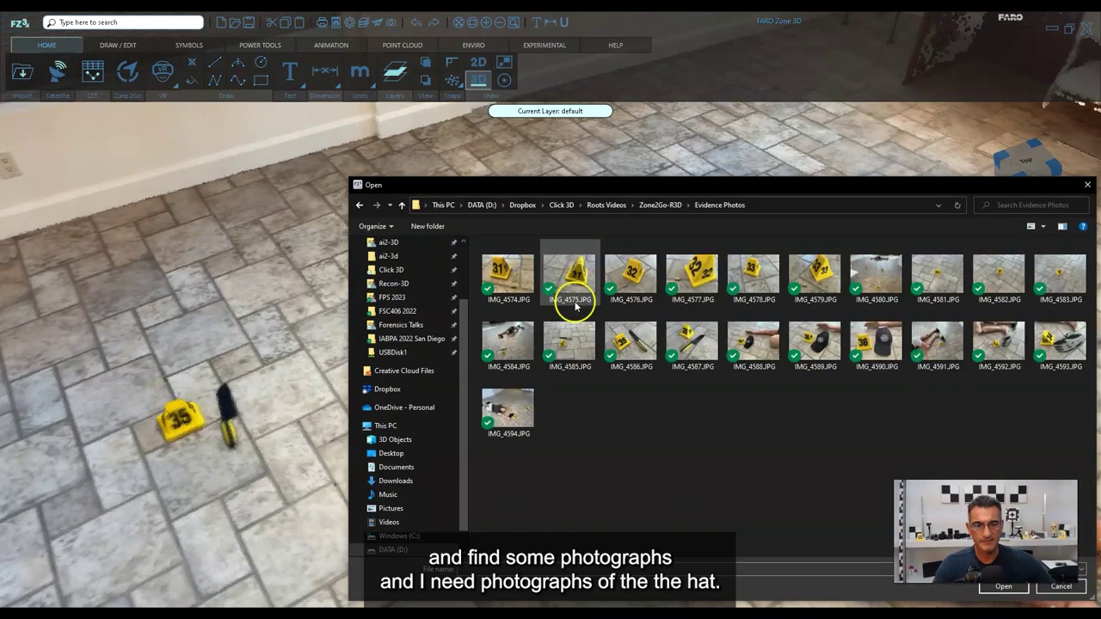
pyautogui.keyDown('ctrl'); pyautogui.scroll(2, 761, 346); pyautogui.keyUp('ctrl')
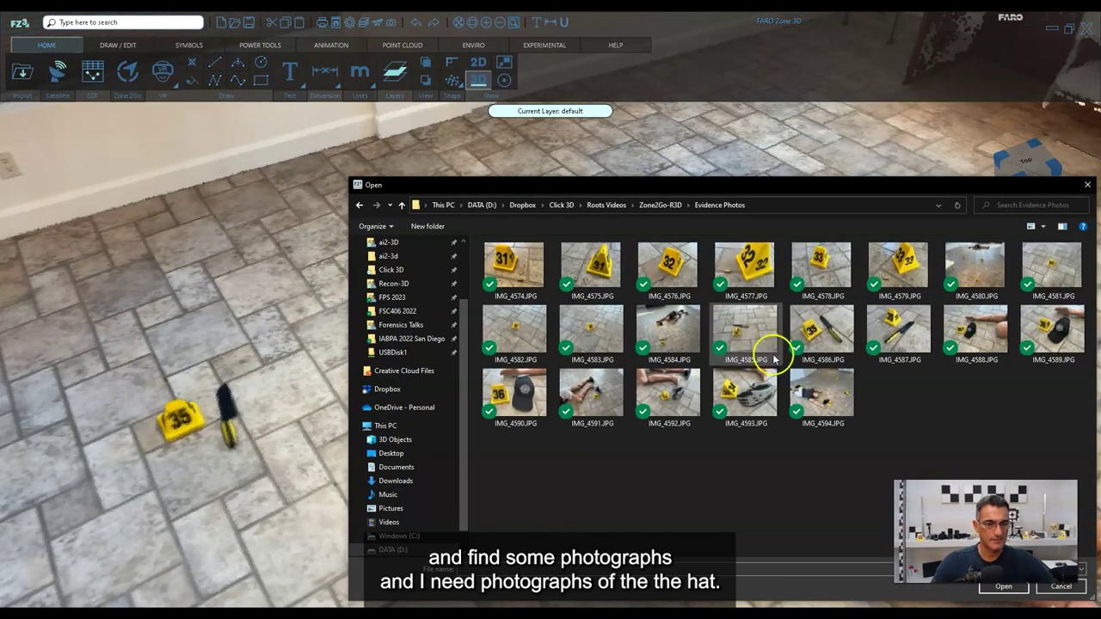
pyautogui.click(1063, 339)
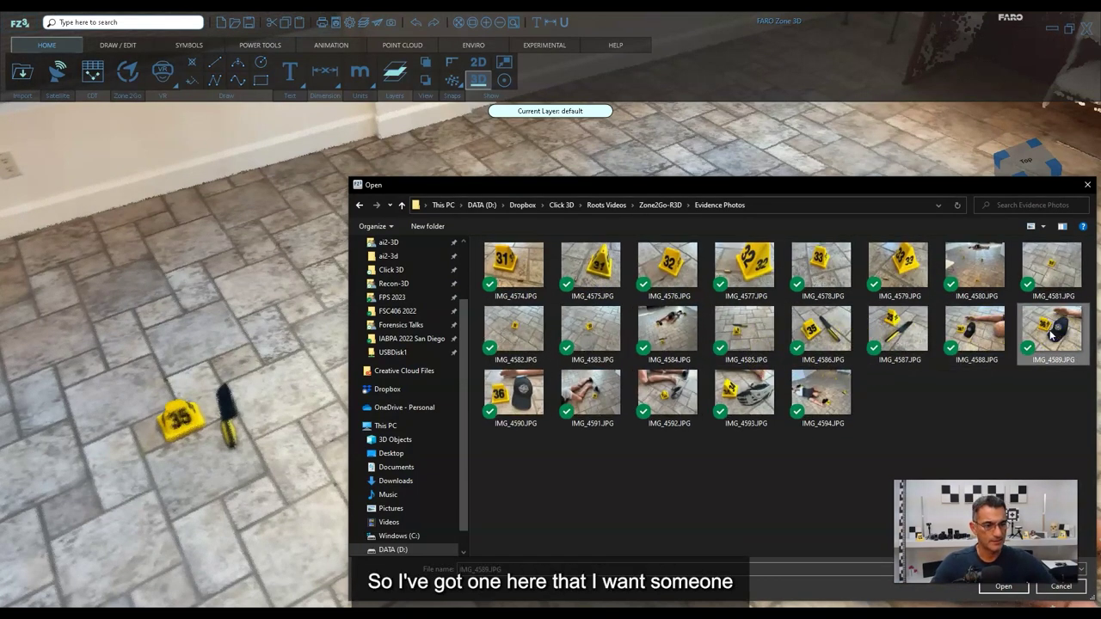
pyautogui.doubleClick(1051, 335)
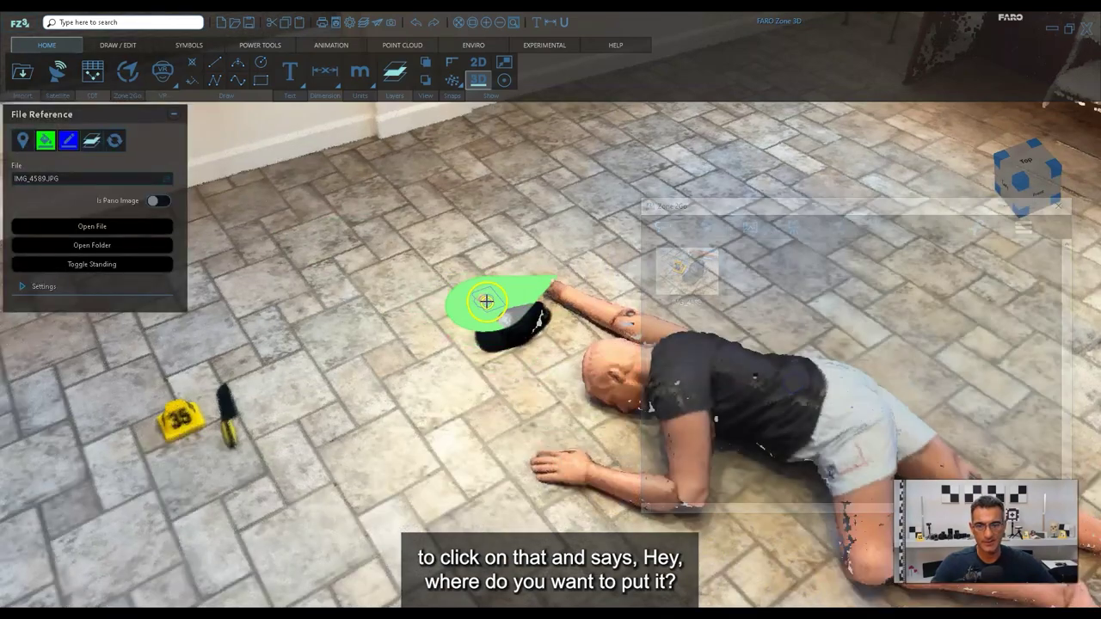
# - Place the file reference marker on the hat, with its tip directed toward the open floor away from the mannequin
pyautogui.scroll(5, 486, 301)
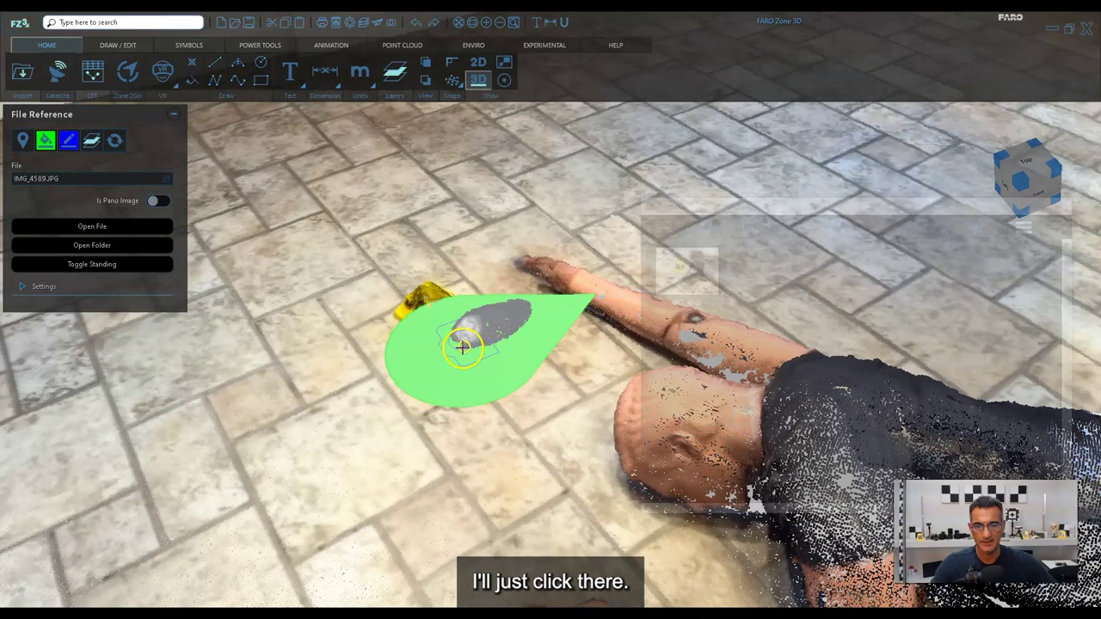
pyautogui.click(463, 347)
pyautogui.click(331, 376)
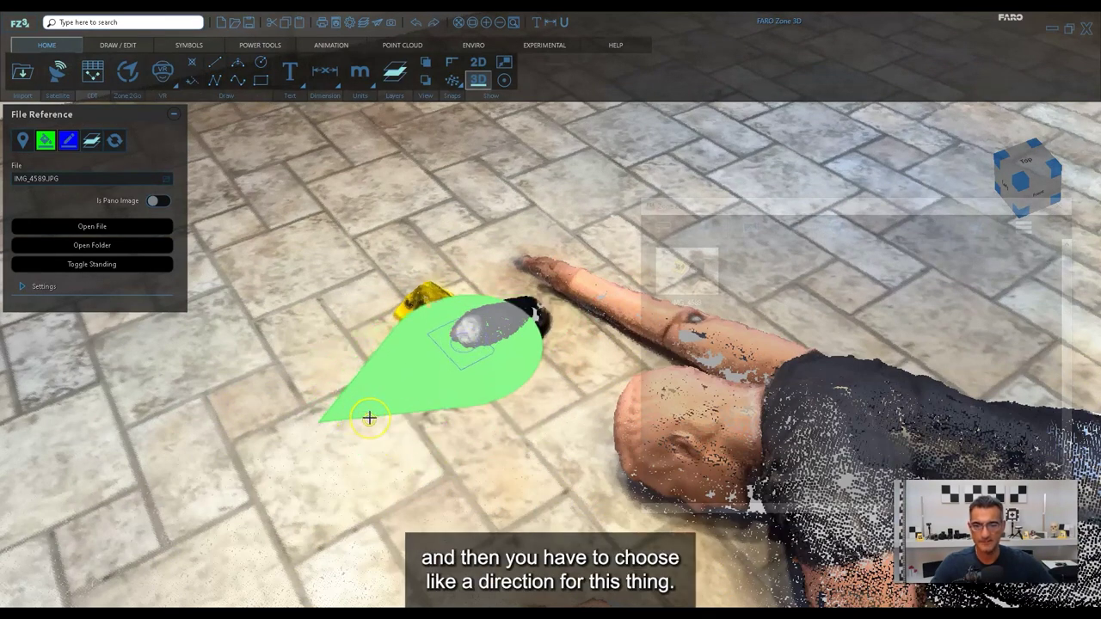
pyautogui.moveTo(369, 418); pyautogui.dragTo(370, 418)
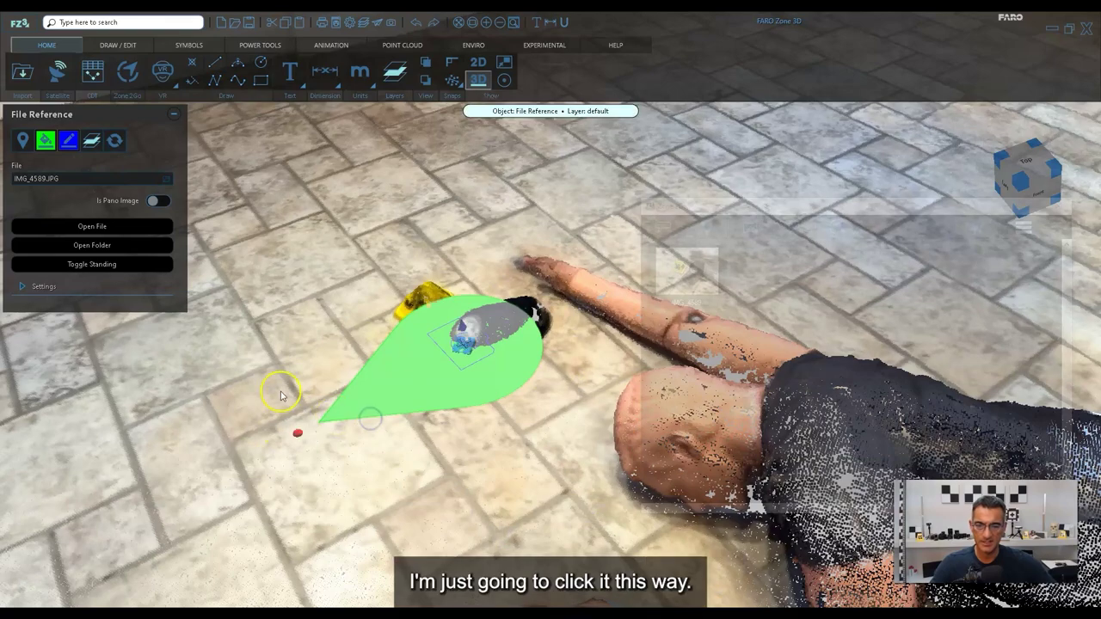
# - Set the hat's file reference marker size to 0.10 and make the marker stand upright
pyautogui.moveTo(281, 440); pyautogui.dragTo(330, 410, button='middle')
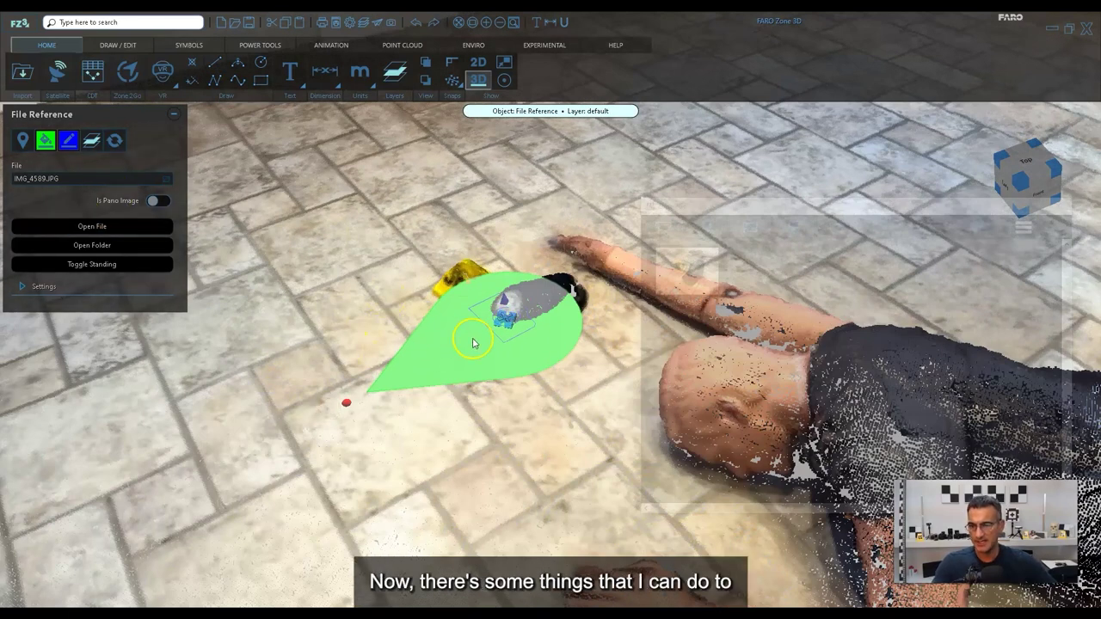
pyautogui.click(21, 286)
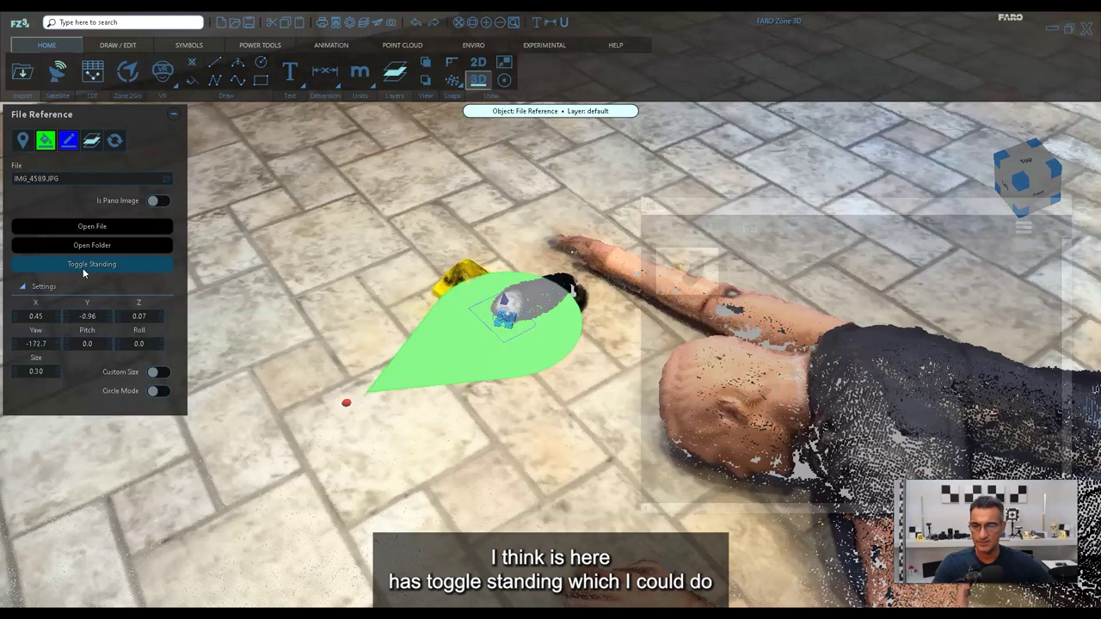
pyautogui.click(527, 271)
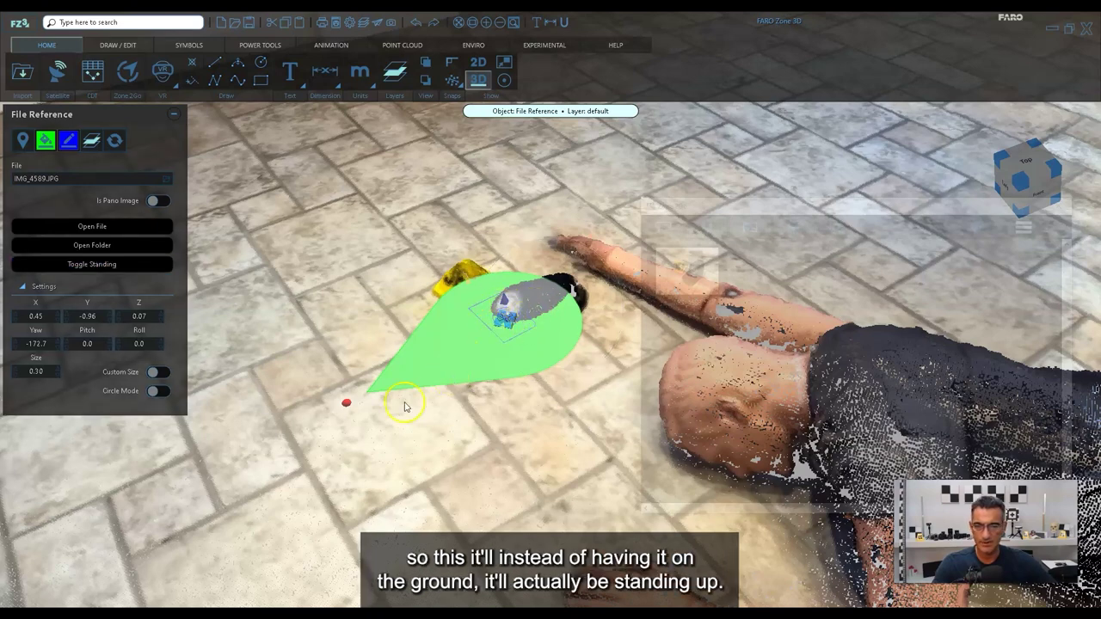
pyautogui.click(46, 377)
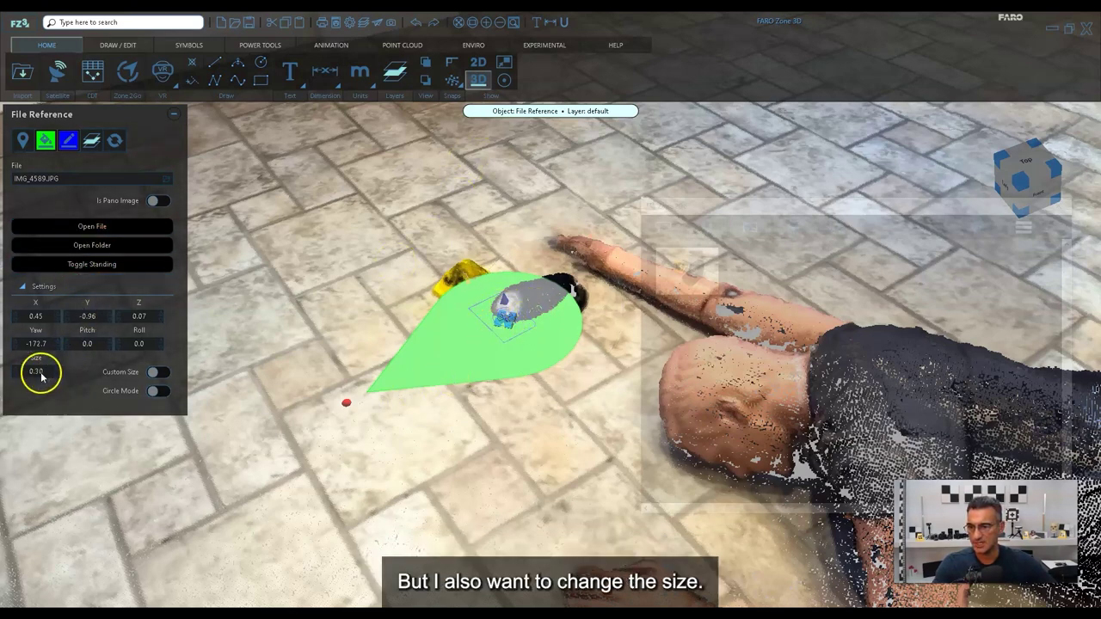
pyautogui.write('0.1')
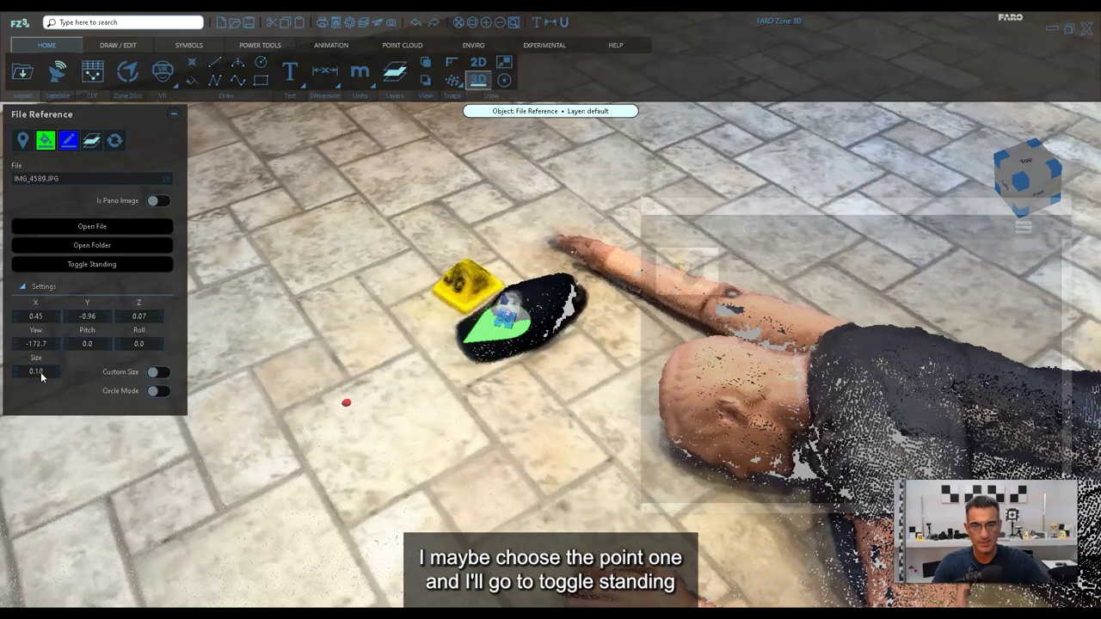
pyautogui.click(92, 264)
pyautogui.moveTo(570, 379); pyautogui.dragTo(516, 306, button='middle')
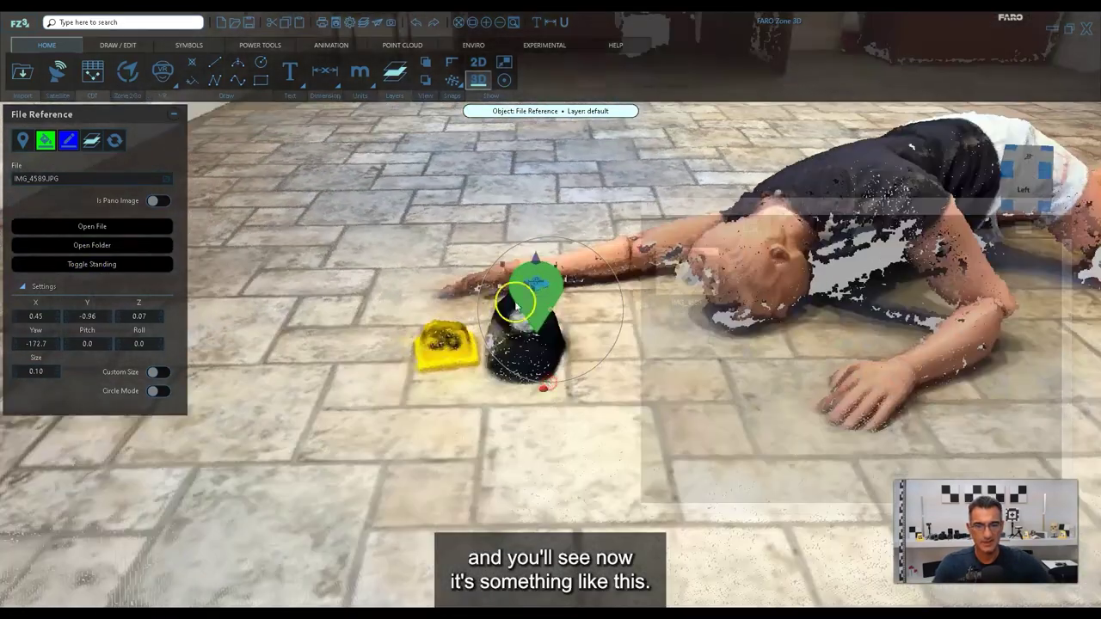
# - Reposition the standing file reference marker directly over the hat and raise it off the ground
pyautogui.moveTo(540, 284); pyautogui.dragTo(530, 289)
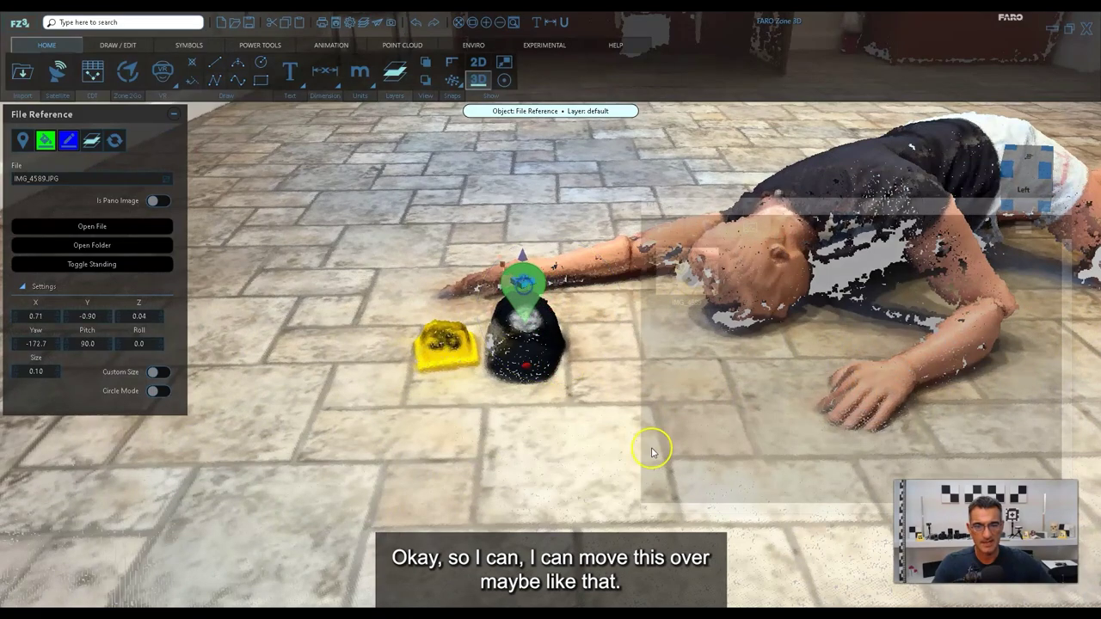
pyautogui.moveTo(614, 442); pyautogui.dragTo(506, 411)
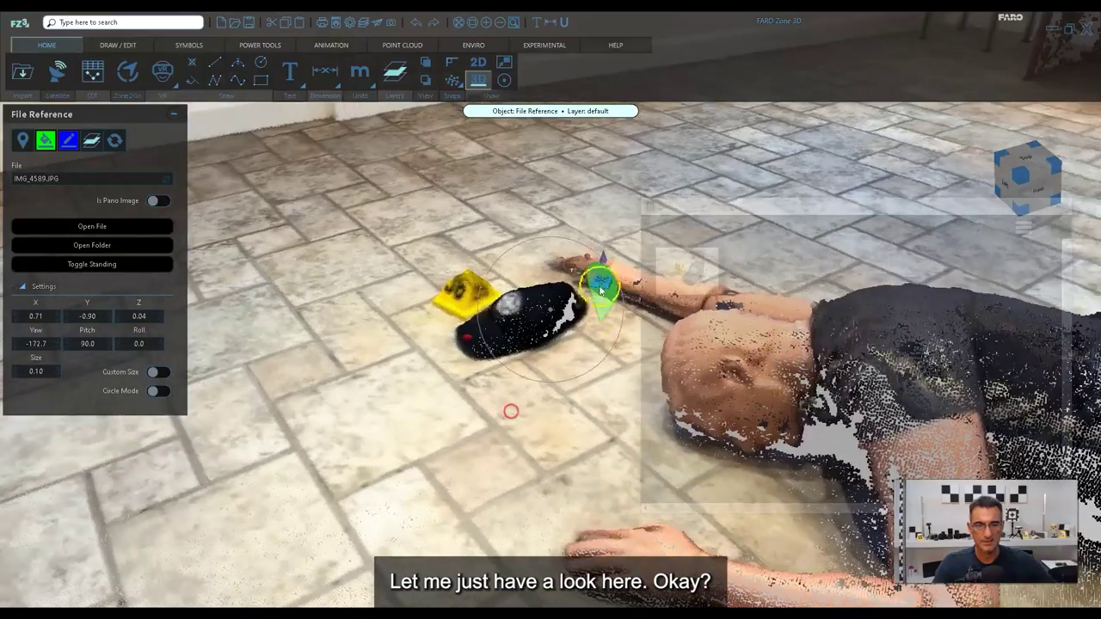
pyautogui.moveTo(602, 284); pyautogui.dragTo(532, 303)
pyautogui.moveTo(456, 392); pyautogui.dragTo(516, 417)
pyautogui.moveTo(536, 315); pyautogui.dragTo(513, 308)
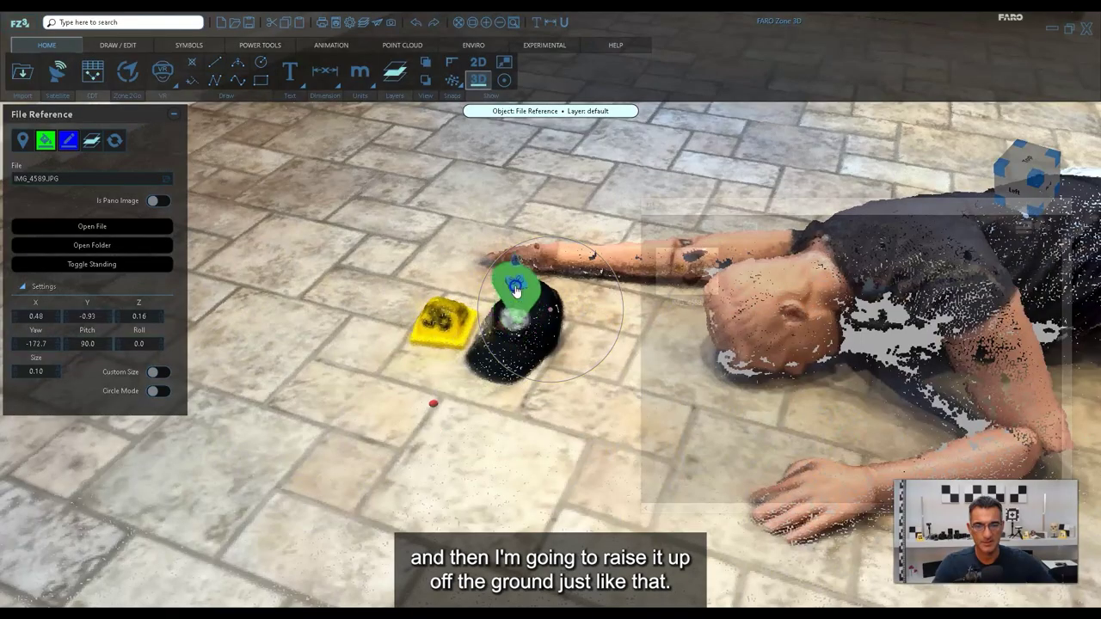
# - Change the fill colour of the hat's file reference marker to blue
pyautogui.moveTo(494, 453)
pyautogui.mouseDown()
pyautogui.moveTo(543, 413)
pyautogui.moveTo(556, 416)
pyautogui.moveTo(541, 439)
pyautogui.mouseUp()
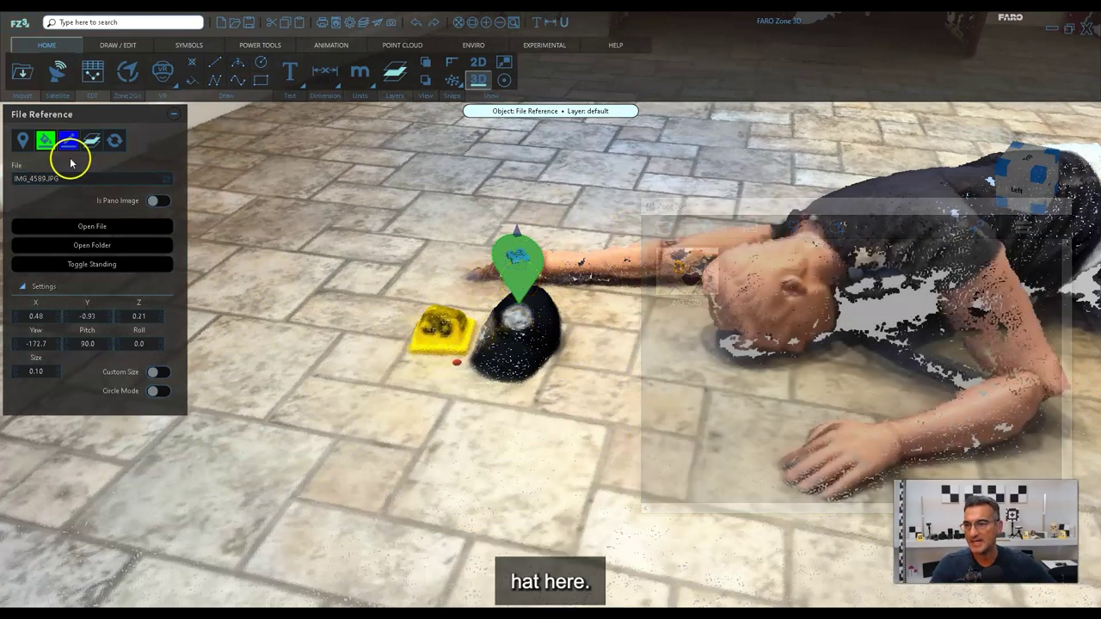
pyautogui.click(46, 140)
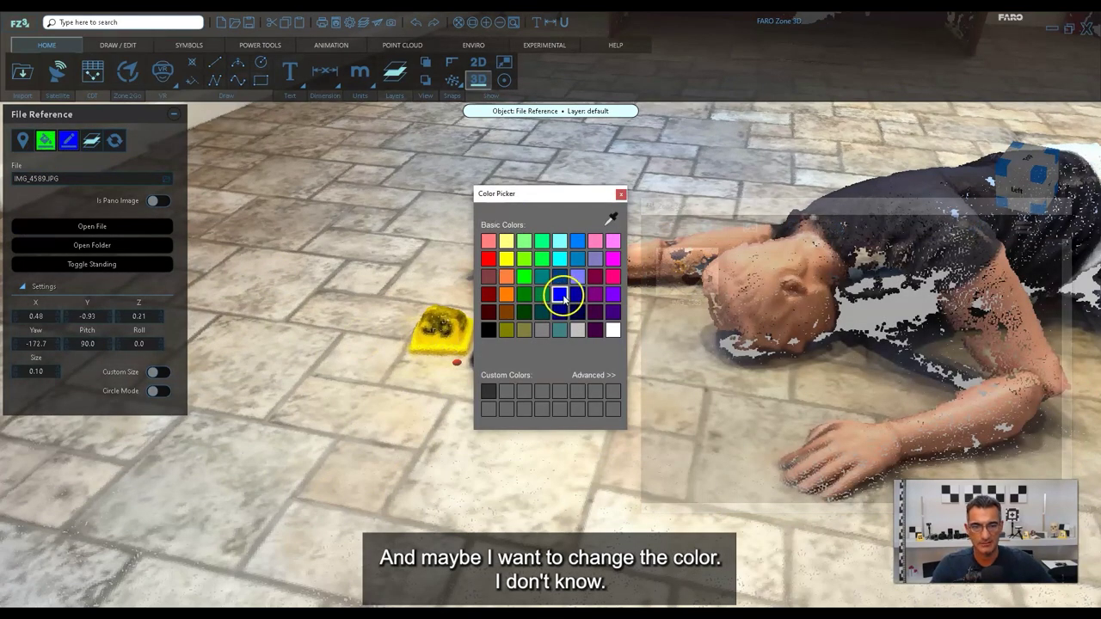
pyautogui.click(561, 296)
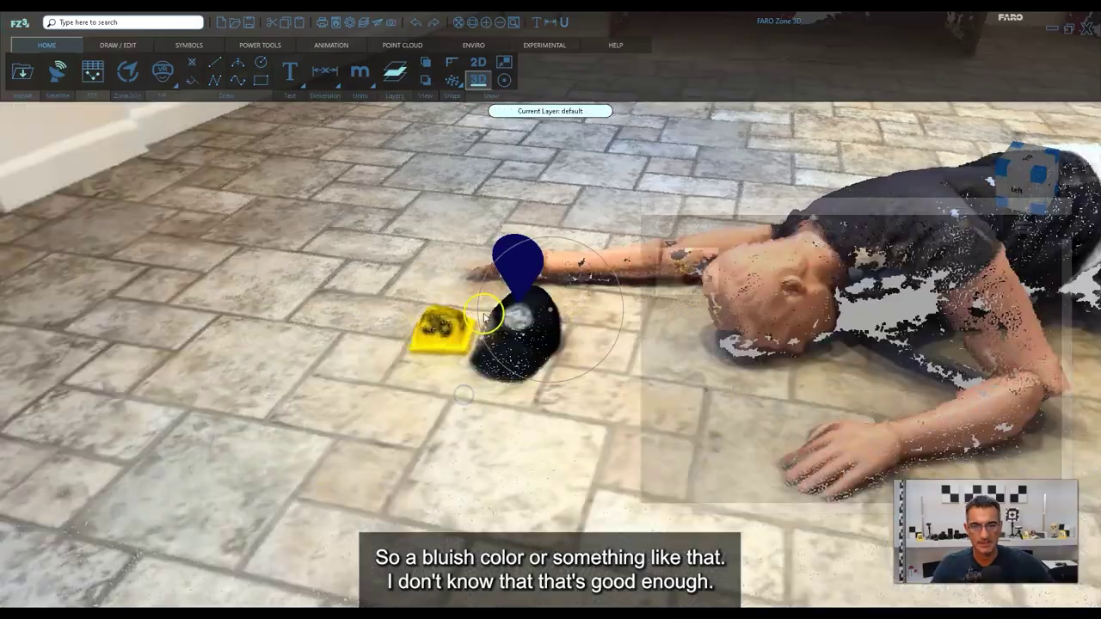
# - Start a file reference for the knife using IMG_4587.JPG from the Evidence Photos folder
pyautogui.scroll(-4, 484, 319)
pyautogui.moveTo(553, 381); pyautogui.dragTo(233, 381, button='middle')
pyautogui.moveTo(483, 429); pyautogui.dragTo(278, 409, button='middle')
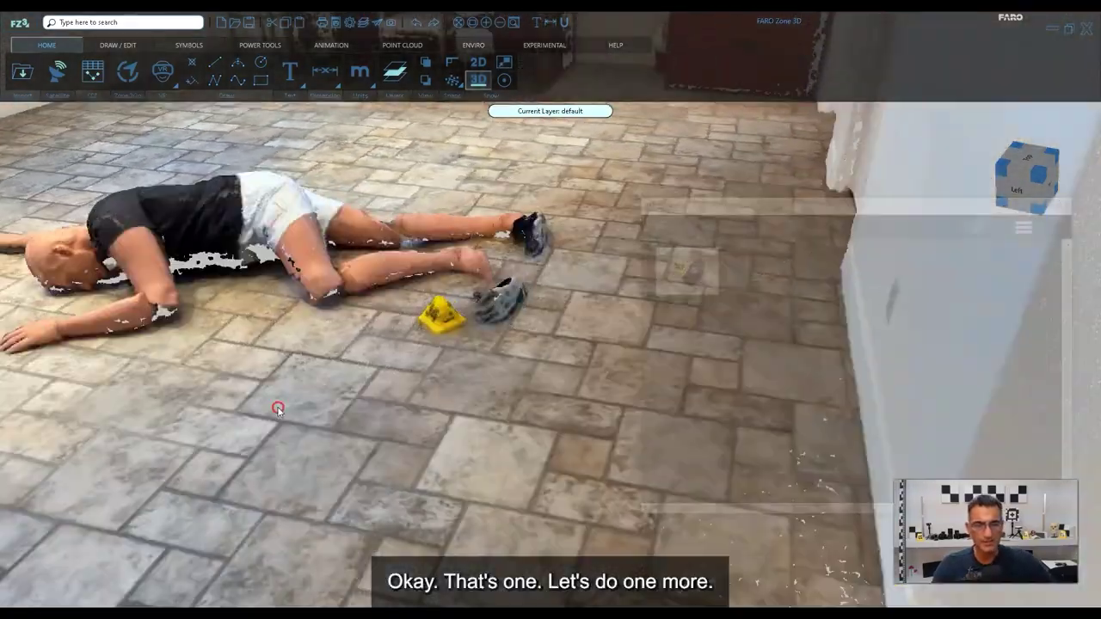
pyautogui.scroll(-3, 344, 413)
pyautogui.moveTo(329, 463); pyautogui.dragTo(448, 347, button='middle')
pyautogui.moveTo(231, 302); pyautogui.dragTo(410, 361, button='middle')
pyautogui.scroll(3, 383, 356)
pyautogui.moveTo(215, 349); pyautogui.dragTo(491, 349, button='middle')
pyautogui.moveTo(491, 350); pyautogui.dragTo(435, 353)
pyautogui.moveTo(552, 416); pyautogui.dragTo(512, 438)
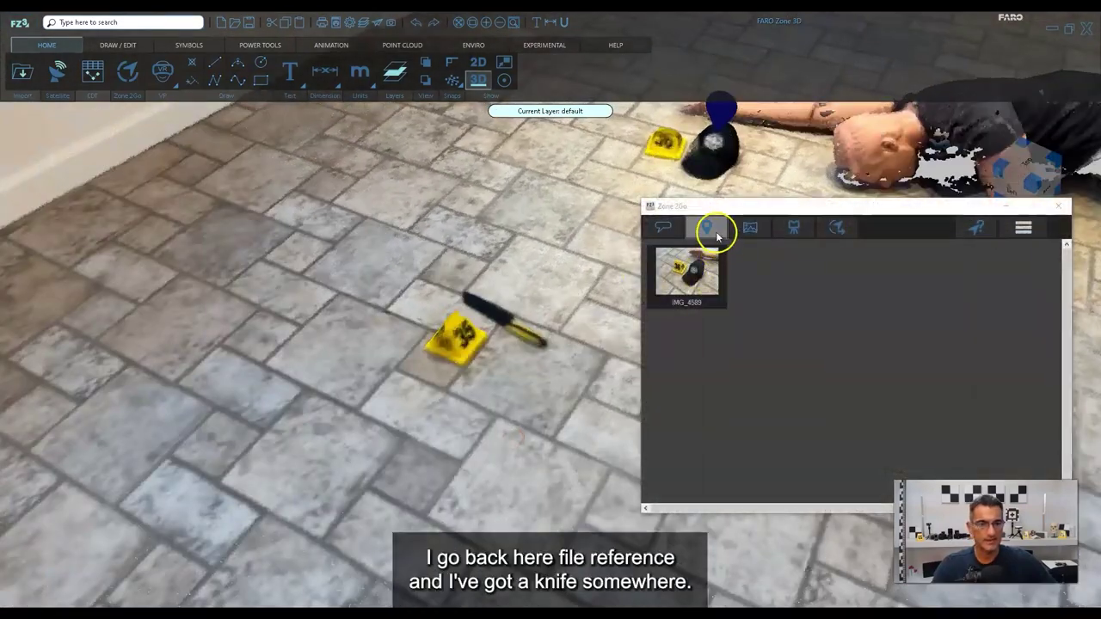
pyautogui.click(712, 230)
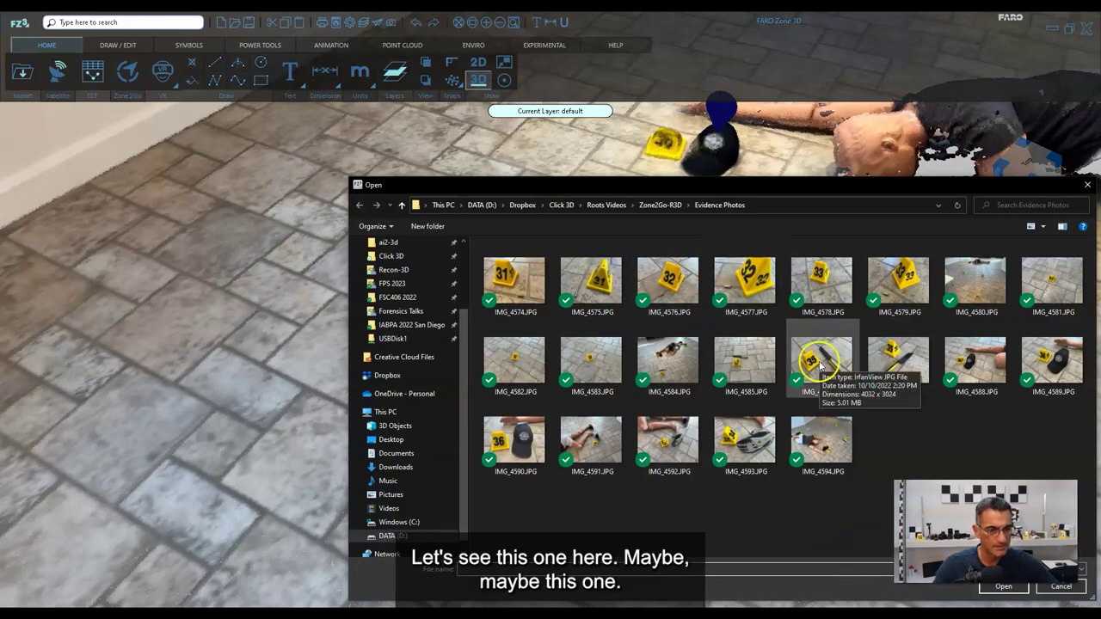
pyautogui.doubleClick(896, 353)
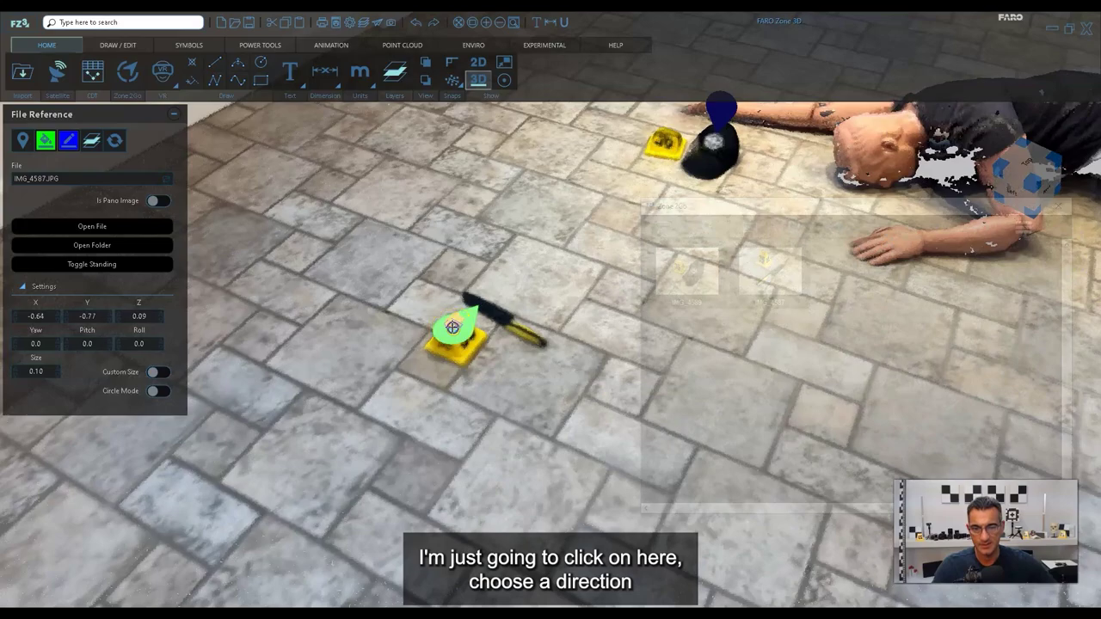
# - Place the IMG_4587.JPG reference on evidence marker 35, pointing away from the knife, and stand it upright
pyautogui.click(452, 327)
pyautogui.click(432, 378)
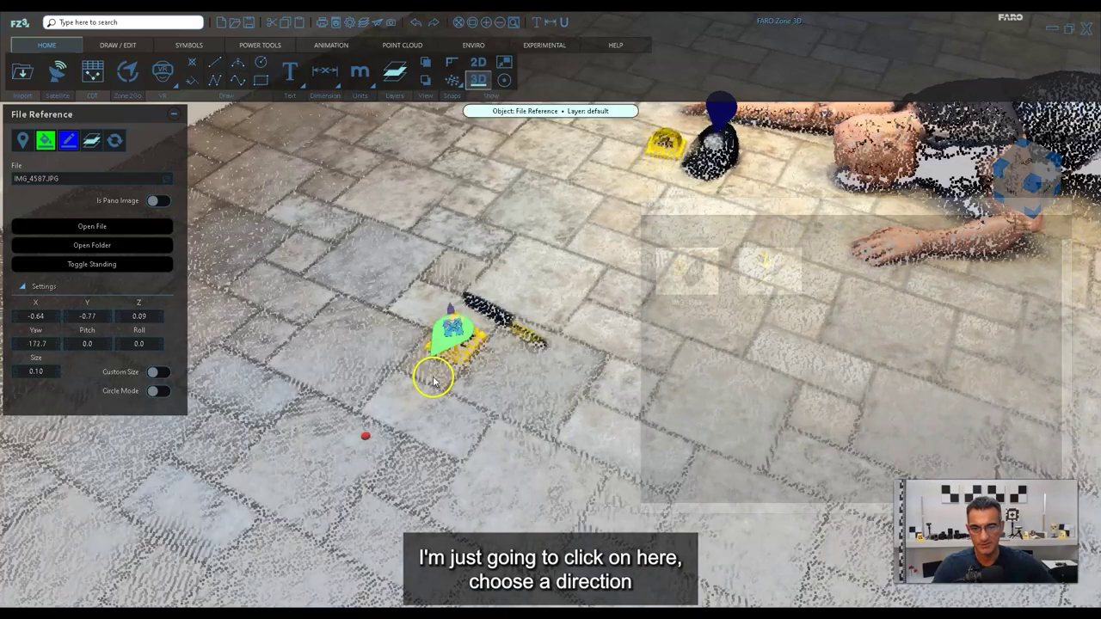
pyautogui.click(94, 266)
# - Change the fill colour of the knife's file reference marker to blue to match the hat's
pyautogui.moveTo(473, 433)
pyautogui.mouseDown()
pyautogui.moveTo(427, 400)
pyautogui.moveTo(546, 389)
pyautogui.moveTo(534, 407)
pyautogui.mouseUp()
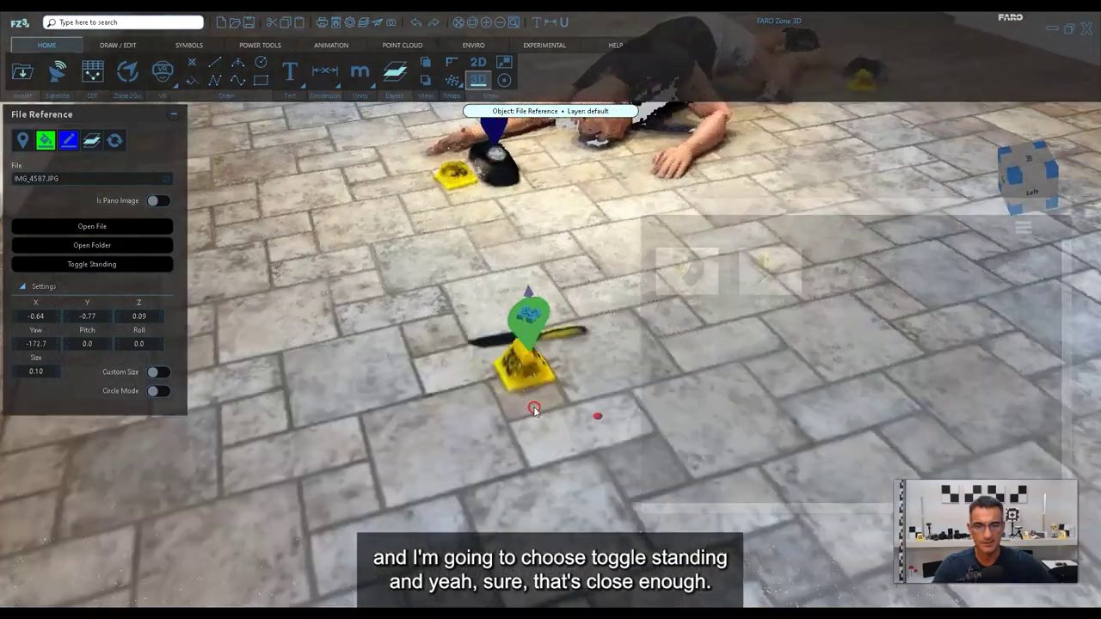
pyautogui.click(46, 139)
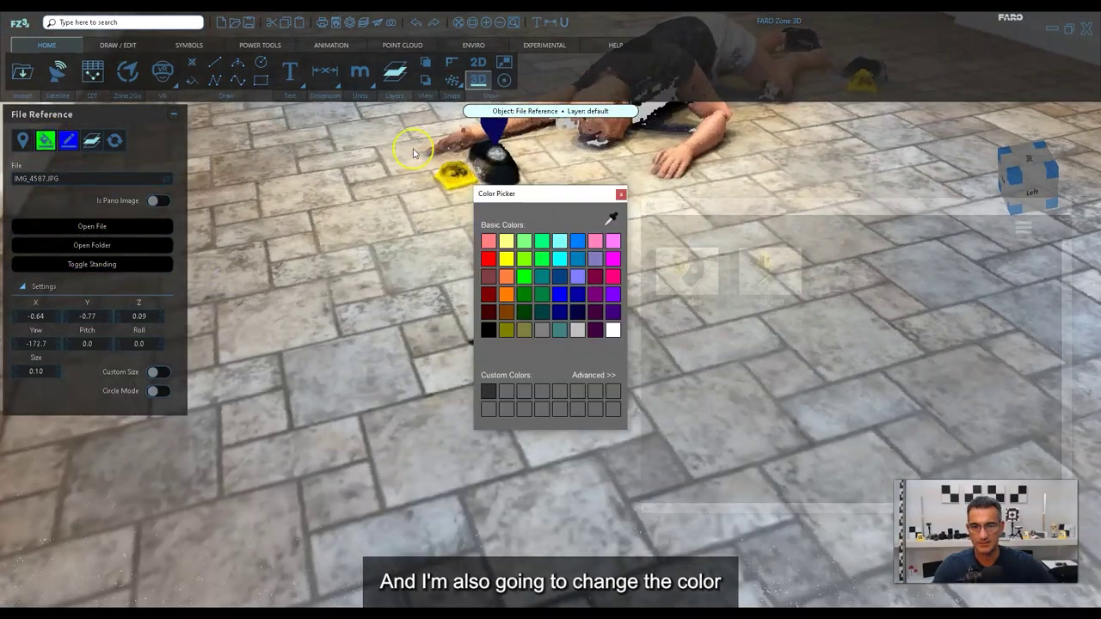
pyautogui.click(568, 285)
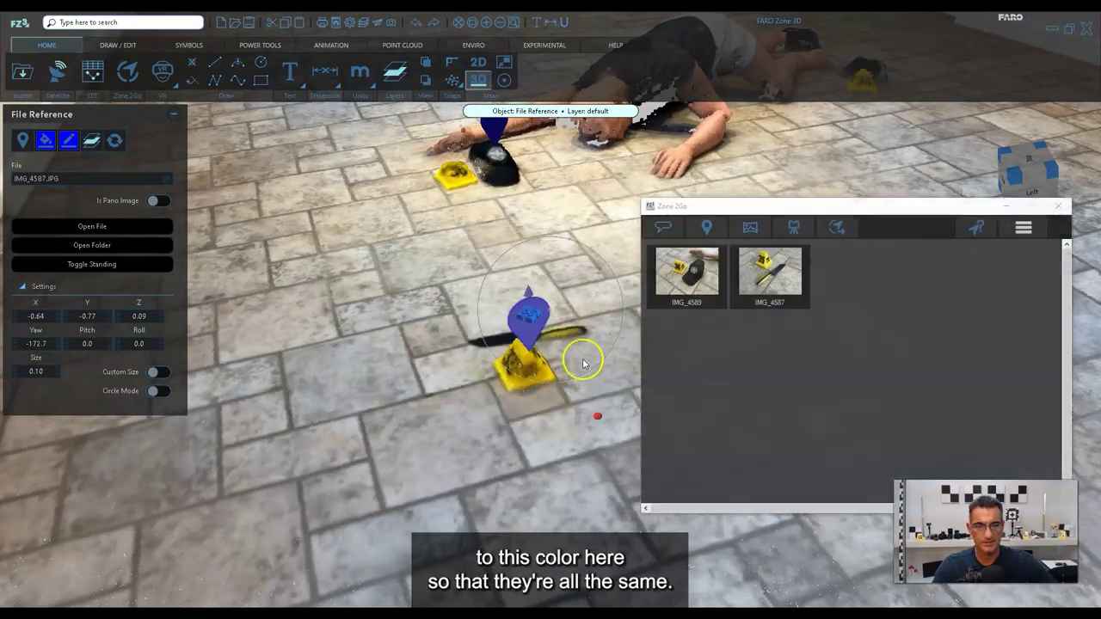
# - Start a file reference for the loose shoe by the mannequin's feet using IMG_4593.JPG
pyautogui.scroll(-5, 582, 361)
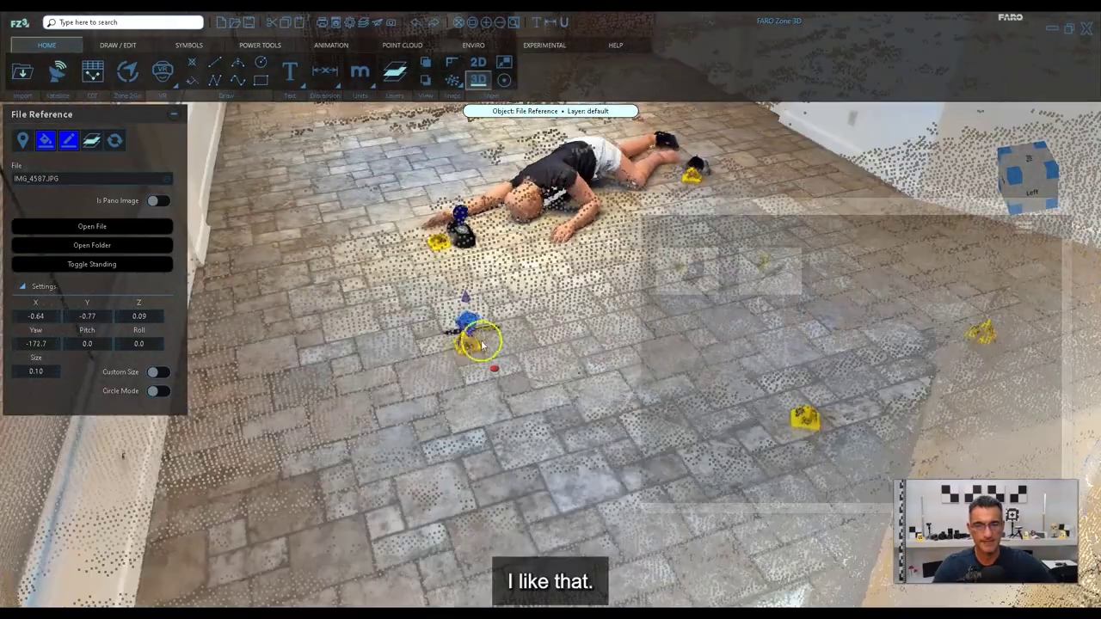
pyautogui.moveTo(483, 344); pyautogui.dragTo(305, 391, button='middle')
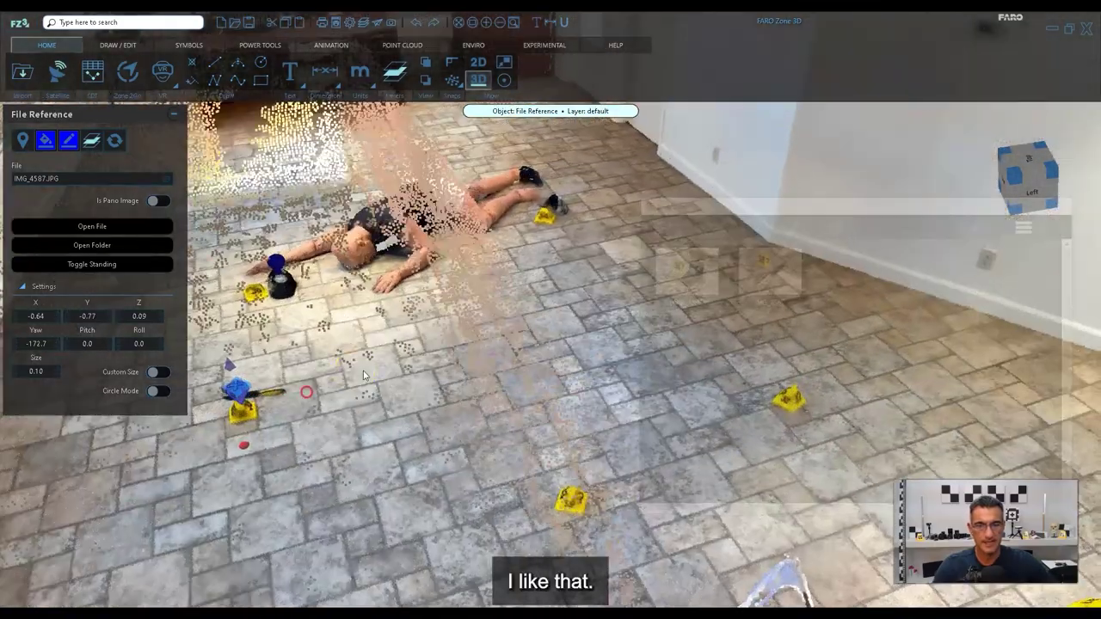
pyautogui.moveTo(494, 313); pyautogui.dragTo(322, 408, button='middle')
pyautogui.moveTo(514, 333); pyautogui.dragTo(374, 369, button='right')
pyautogui.moveTo(490, 287); pyautogui.dragTo(524, 372, button='middle')
pyautogui.scroll(3, 413, 361)
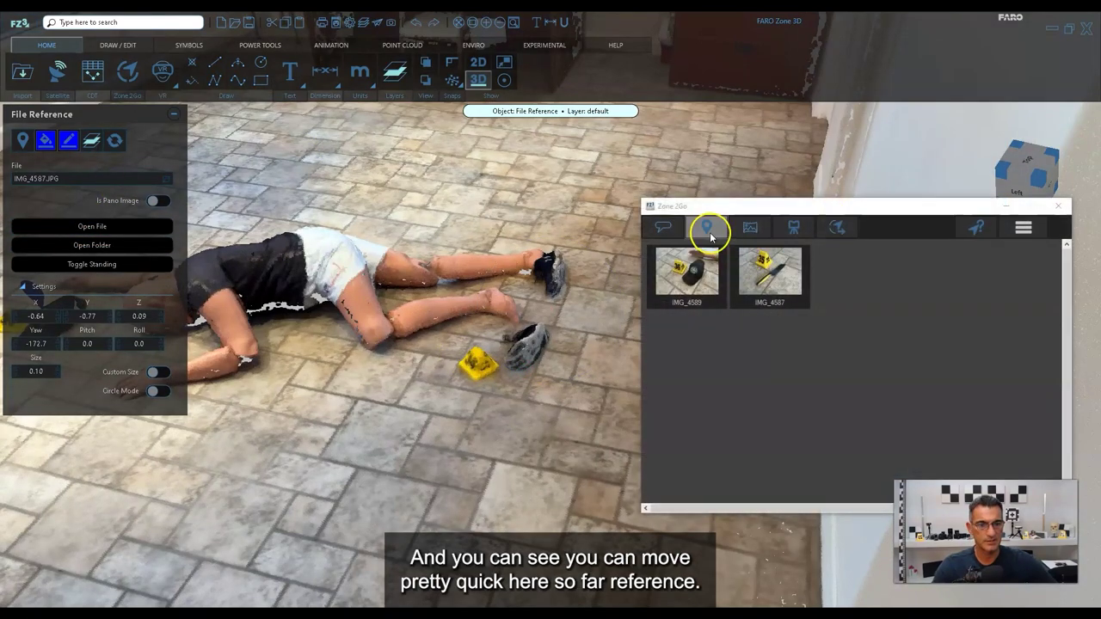
pyautogui.click(710, 234)
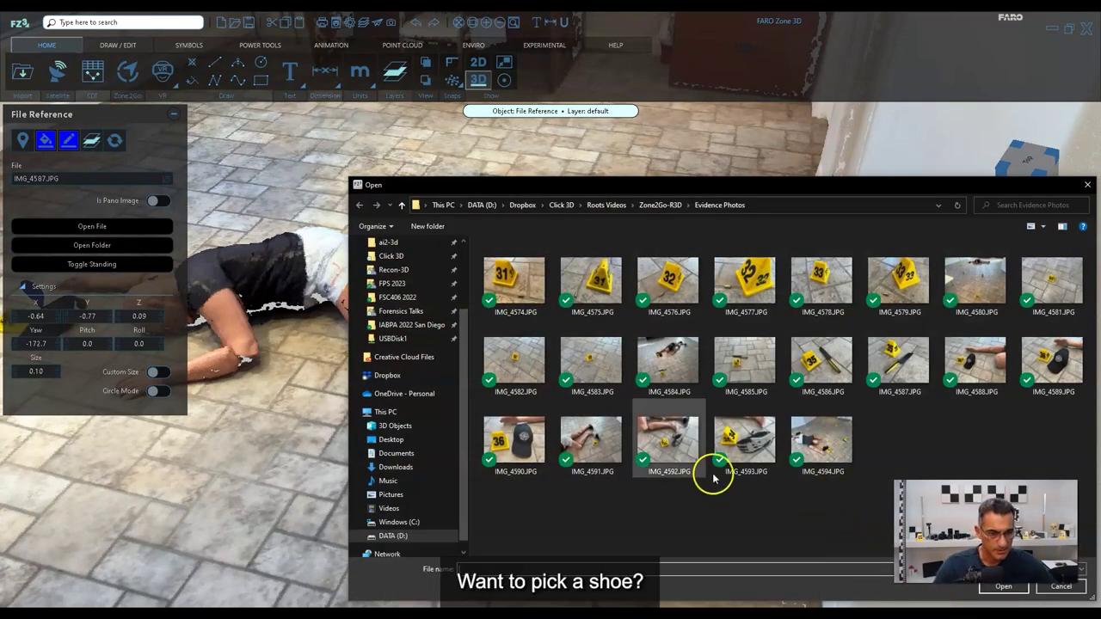
pyautogui.click(686, 438)
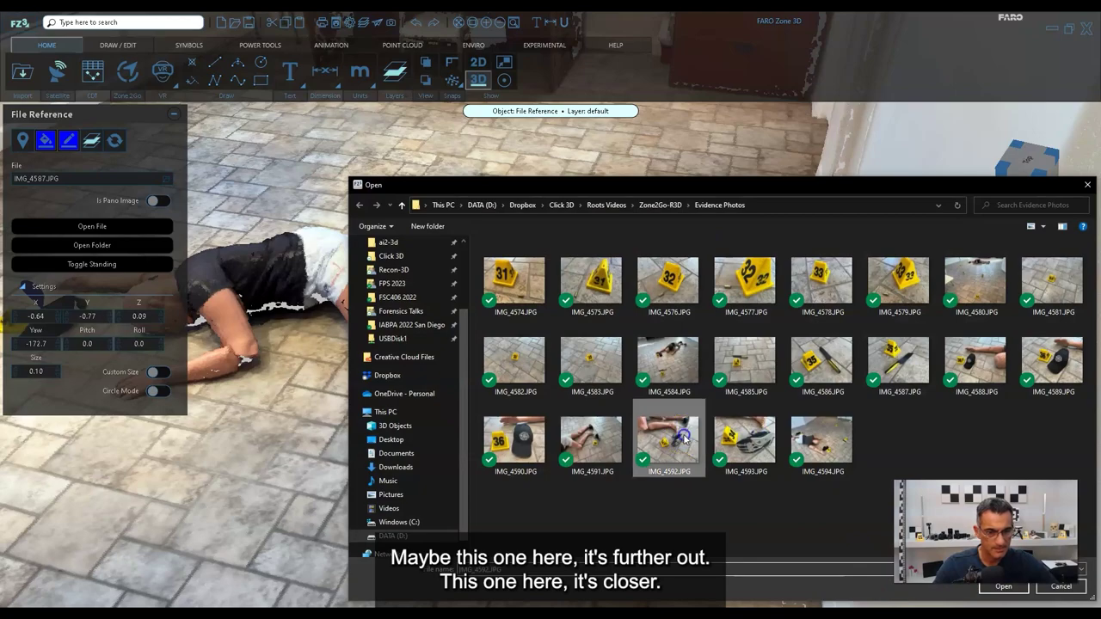
pyautogui.click(750, 441)
pyautogui.doubleClick(750, 441)
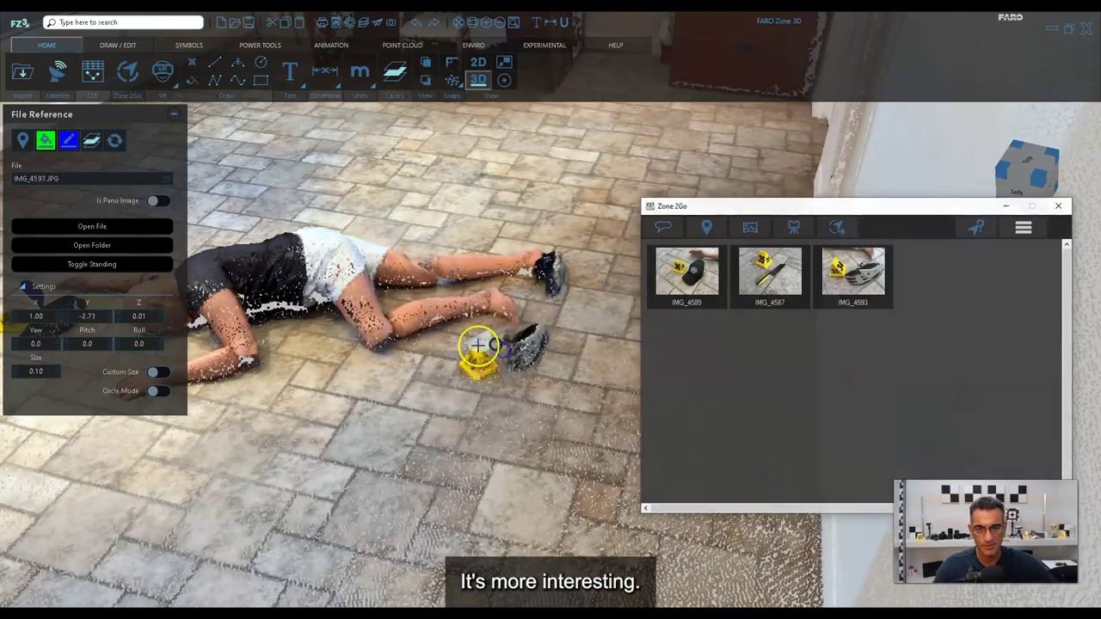
# - Place the IMG_4593.JPG reference on the evidence marker beside the shoe, pointing toward the open floor, and stand it upright
pyautogui.click(477, 354)
pyautogui.click(462, 393)
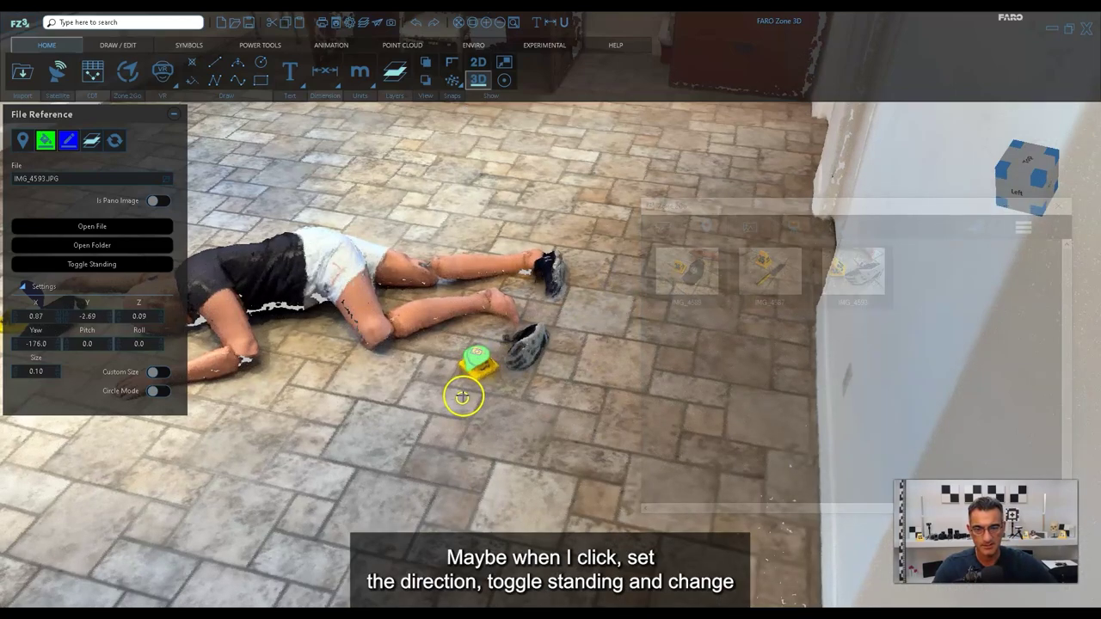
pyautogui.click(116, 264)
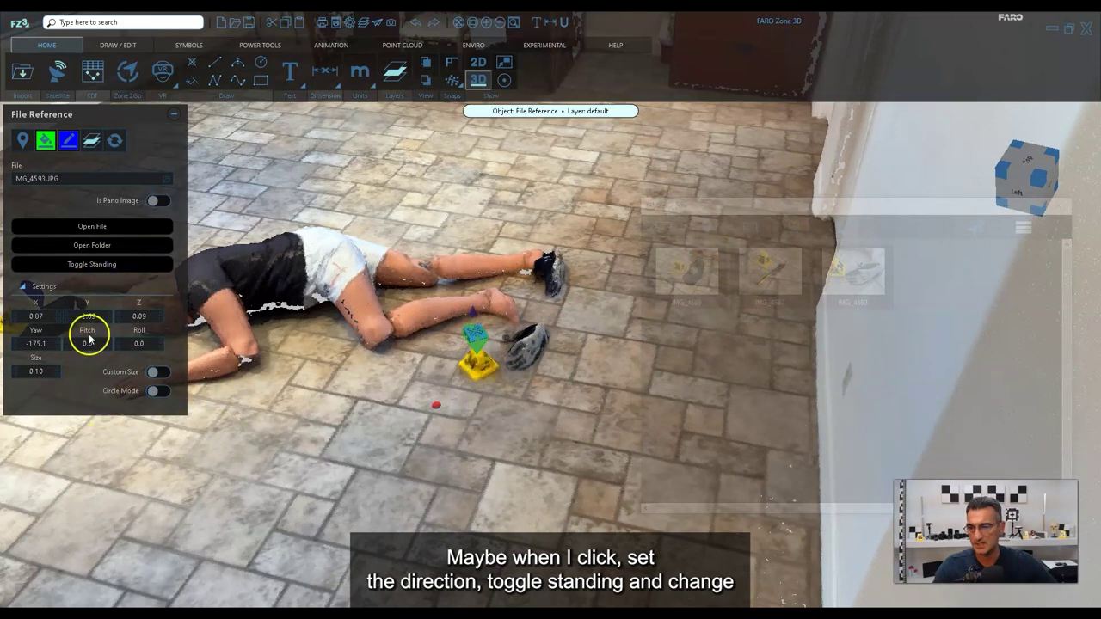
# - Change the fill colour of the shoe's file reference marker to blue
pyautogui.click(46, 142)
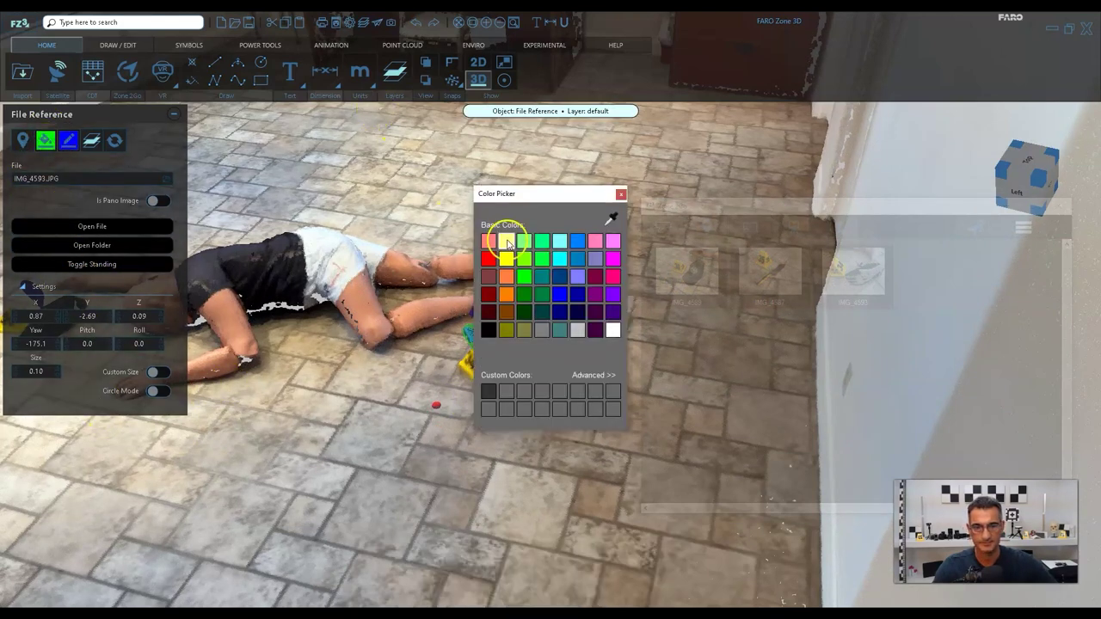
pyautogui.click(559, 295)
pyautogui.scroll(-3, 491, 374)
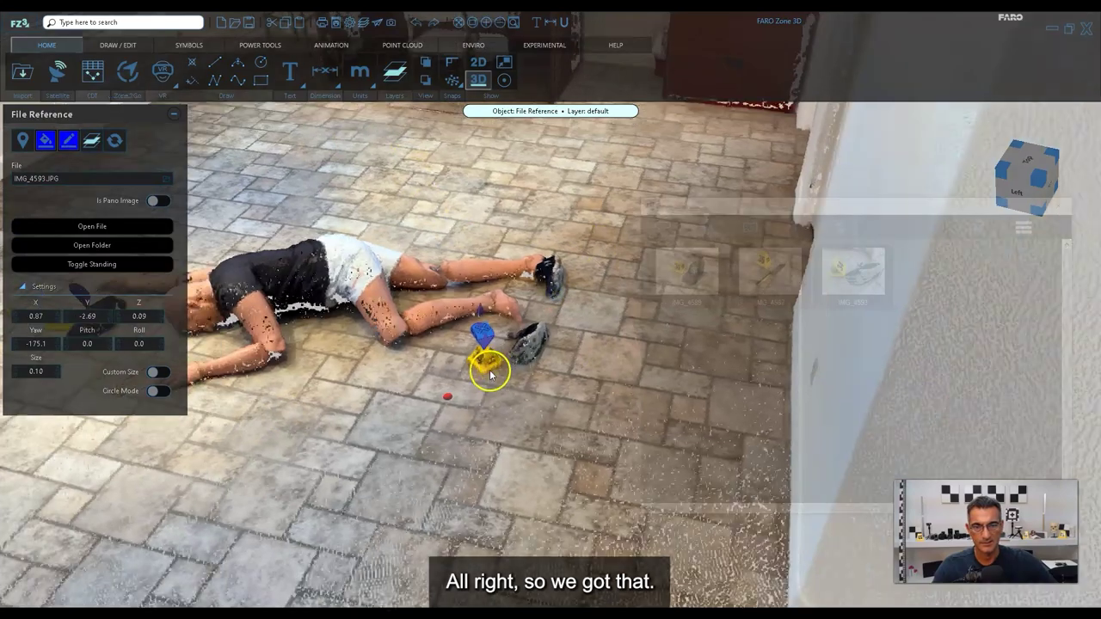
# - Start a file reference for evidence marker 32 using IMG_4577.JPG from the Evidence Photos folder
pyautogui.moveTo(433, 396); pyautogui.dragTo(562, 226)
pyautogui.scroll(-1, 542, 242)
pyautogui.moveTo(616, 458)
pyautogui.mouseDown()
pyautogui.moveTo(565, 349)
pyautogui.moveTo(378, 391)
pyautogui.moveTo(448, 457)
pyautogui.moveTo(499, 450)
pyautogui.moveTo(347, 408)
pyautogui.moveTo(381, 369)
pyautogui.moveTo(438, 376)
pyautogui.moveTo(361, 349)
pyautogui.mouseUp()
pyautogui.scroll(-2, 567, 351)
pyautogui.scroll(3, 403, 351)
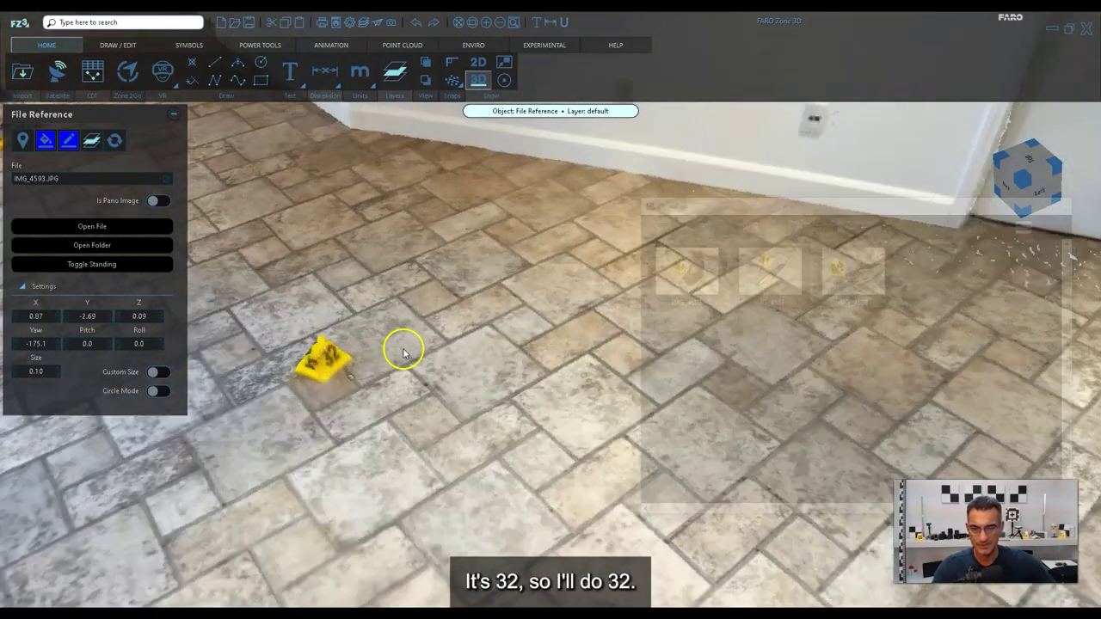
pyautogui.scroll(-3, 369, 356)
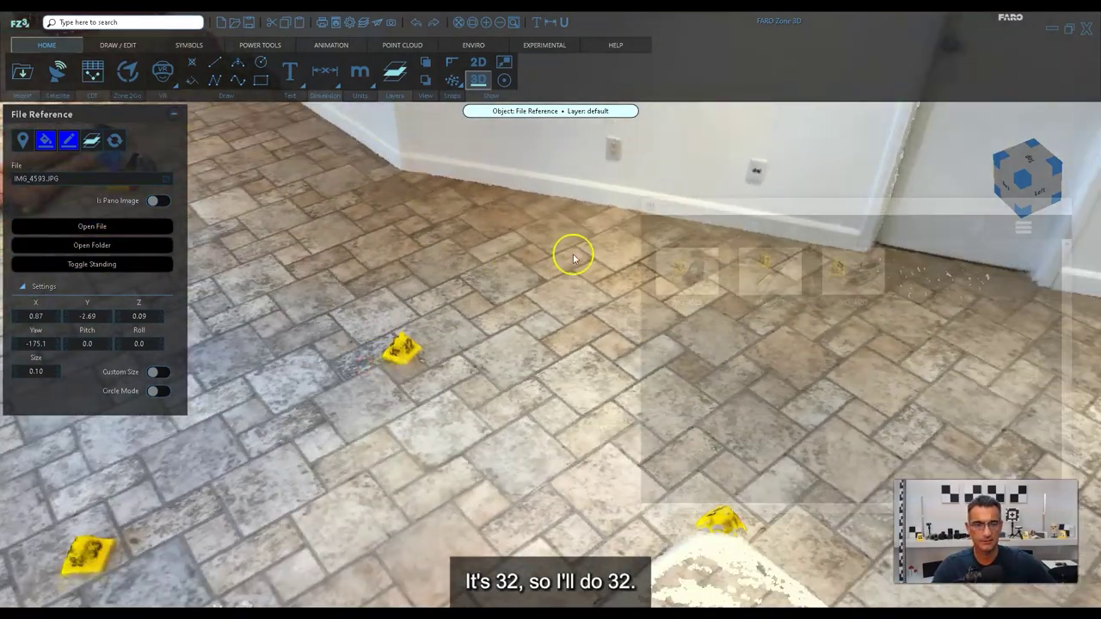
pyautogui.click(702, 236)
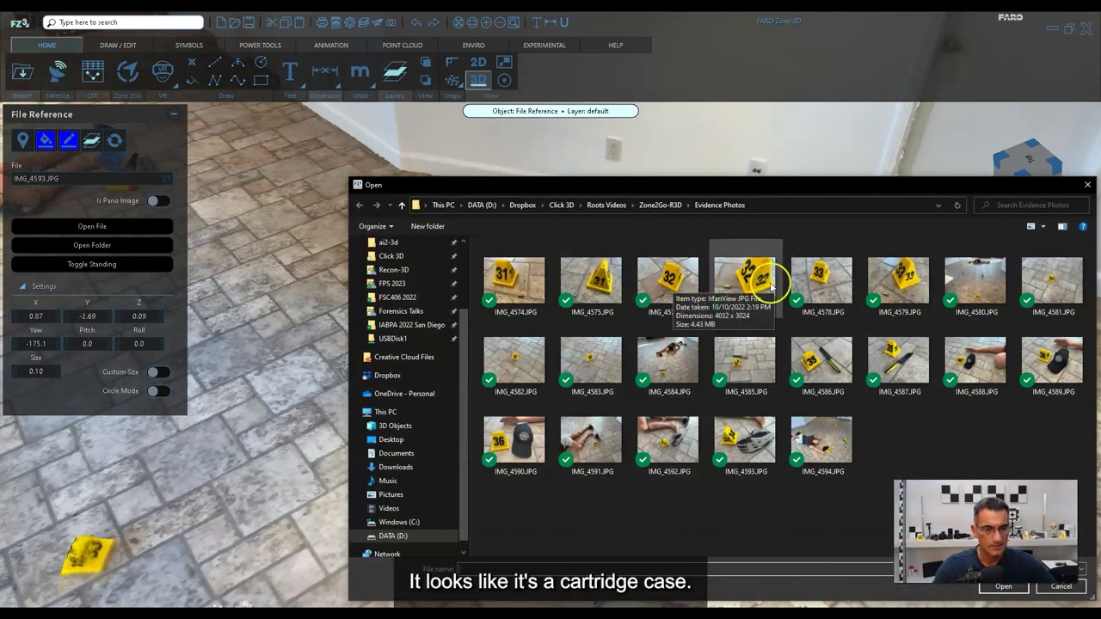
pyautogui.doubleClick(745, 280)
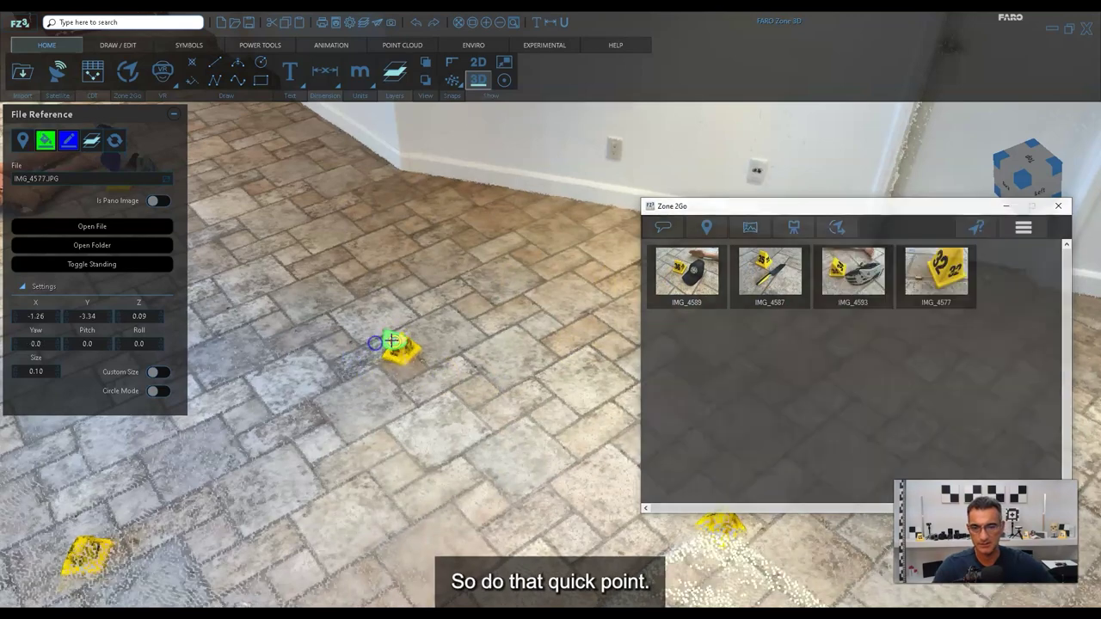
# - Place the IMG_4577.JPG reference upright on evidence marker 32 and set its fill colour to blue
pyautogui.click(403, 343)
pyautogui.click(442, 384)
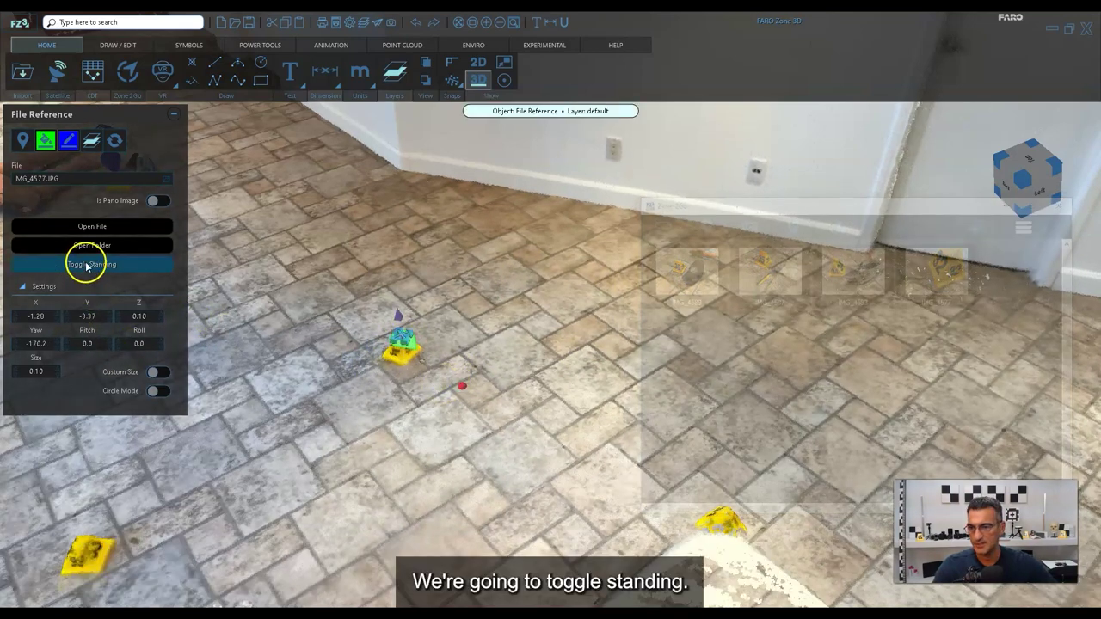
pyautogui.click(43, 142)
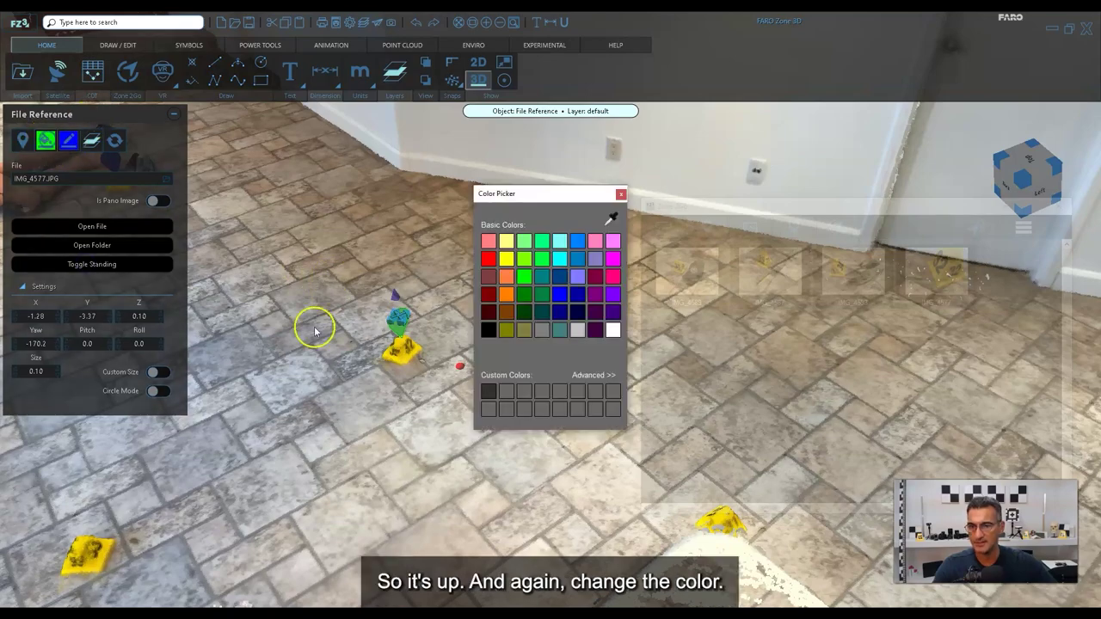
pyautogui.click(560, 295)
# - Frame the mannequin from the feet with the evidence markers and white desk behind, and capture it as a Zone 2Go view
pyautogui.moveTo(468, 402); pyautogui.dragTo(553, 408)
pyautogui.scroll(-3, 461, 384)
pyautogui.moveTo(474, 231); pyautogui.dragTo(503, 415)
pyautogui.rightClick(435, 367)
pyautogui.scroll(1, 477, 337)
pyautogui.moveTo(446, 391); pyautogui.dragTo(380, 384)
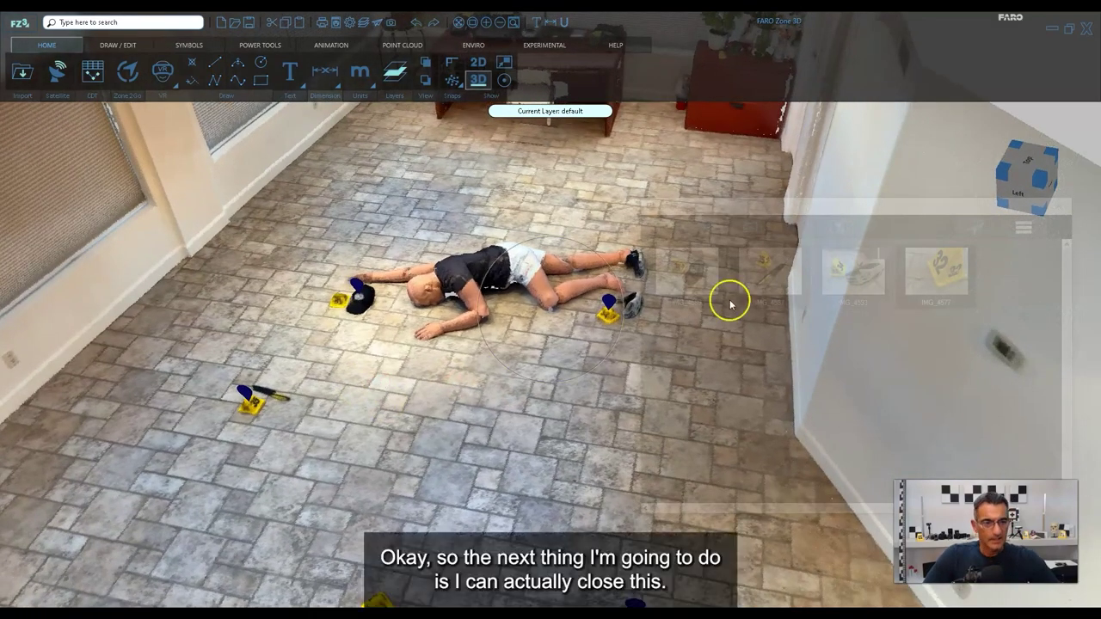
pyautogui.moveTo(834, 204); pyautogui.dragTo(690, 182)
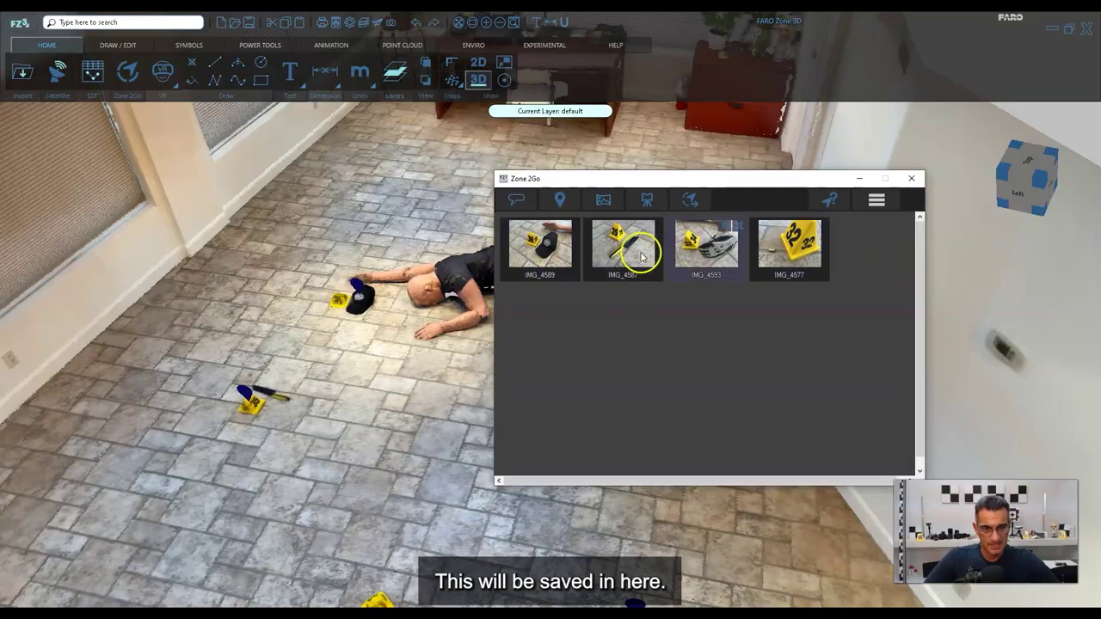
pyautogui.moveTo(387, 361); pyautogui.dragTo(302, 383, button='middle')
pyautogui.moveTo(712, 178); pyautogui.dragTo(872, 119)
pyautogui.scroll(1, 493, 361)
pyautogui.moveTo(494, 361); pyautogui.dragTo(488, 423, button='middle')
pyautogui.scroll(1, 460, 422)
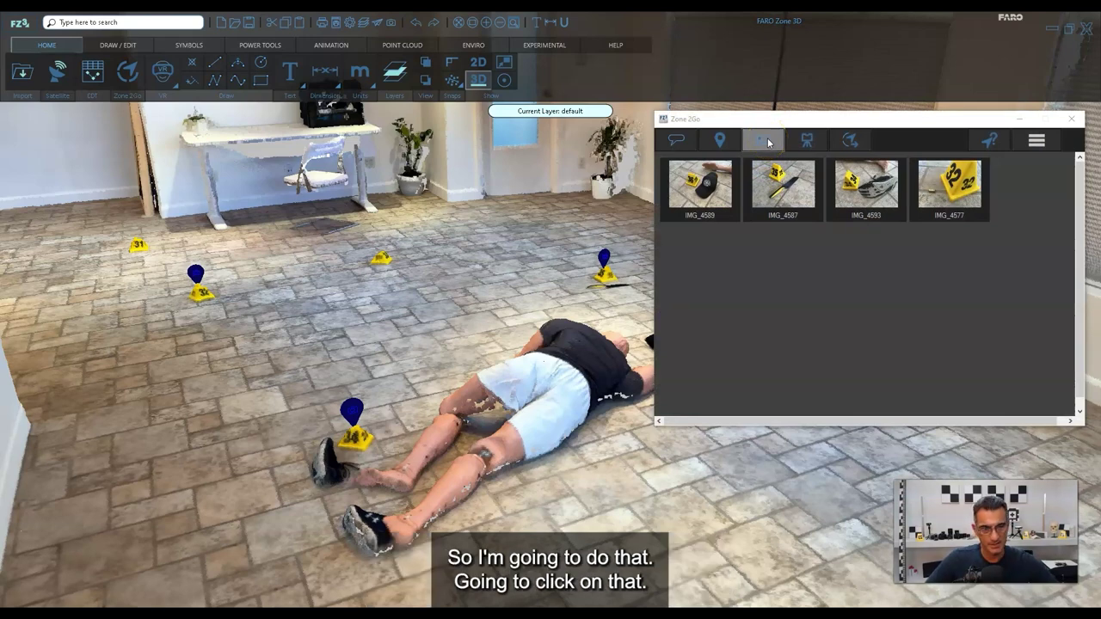
pyautogui.click(768, 143)
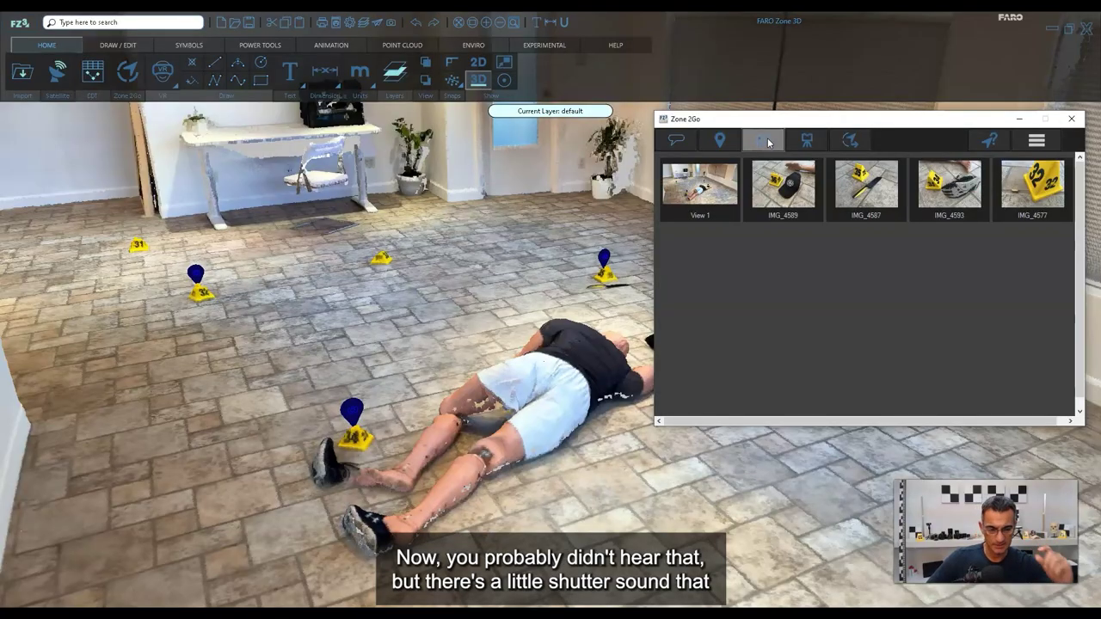
# - Capture a second Zone 2Go view, a closer one of the mannequin from the head side with the cap beside it
pyautogui.moveTo(353, 354); pyautogui.dragTo(465, 410, button='right')
pyautogui.scroll(3, 477, 371)
pyautogui.moveTo(497, 361); pyautogui.dragTo(435, 457, button='middle')
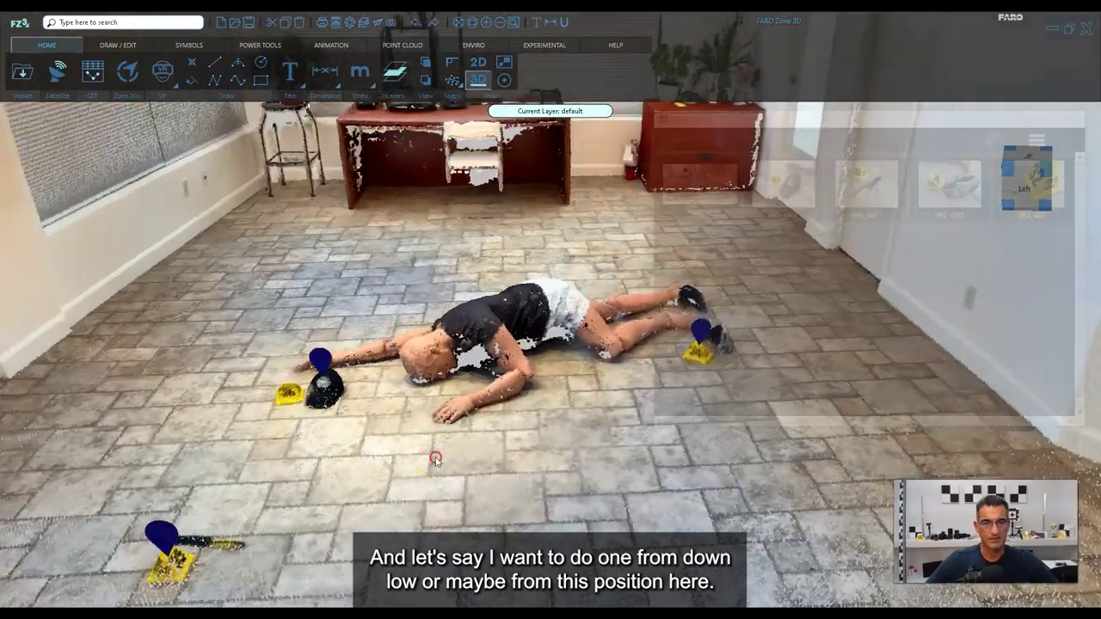
pyautogui.scroll(2, 455, 433)
pyautogui.moveTo(456, 430)
pyautogui.mouseDown()
pyautogui.moveTo(476, 460)
pyautogui.moveTo(470, 498)
pyautogui.mouseUp()
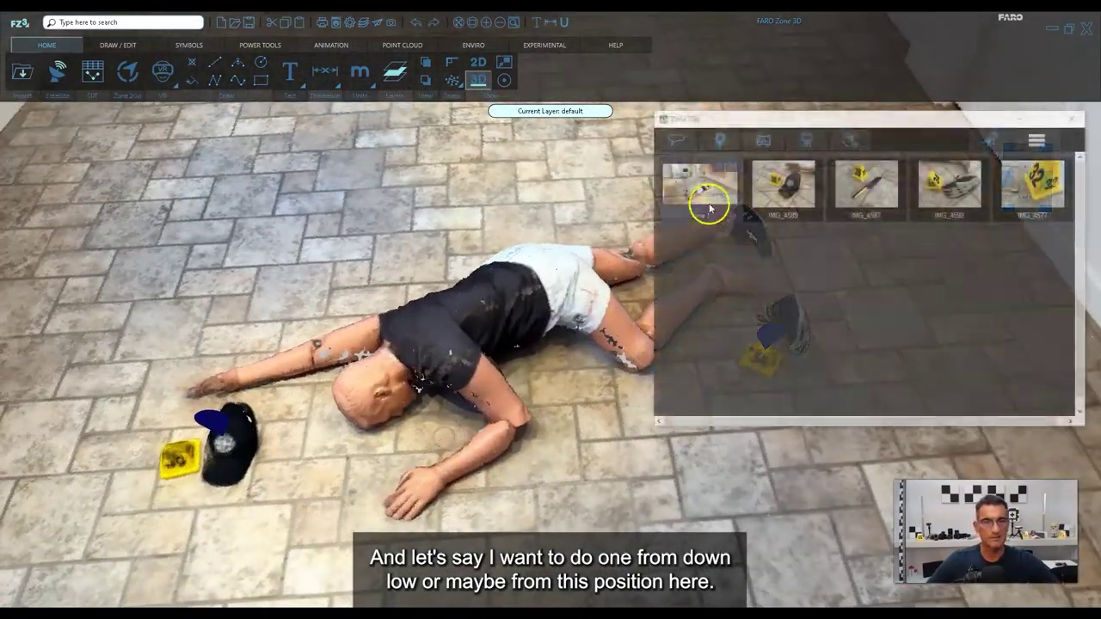
pyautogui.click(763, 142)
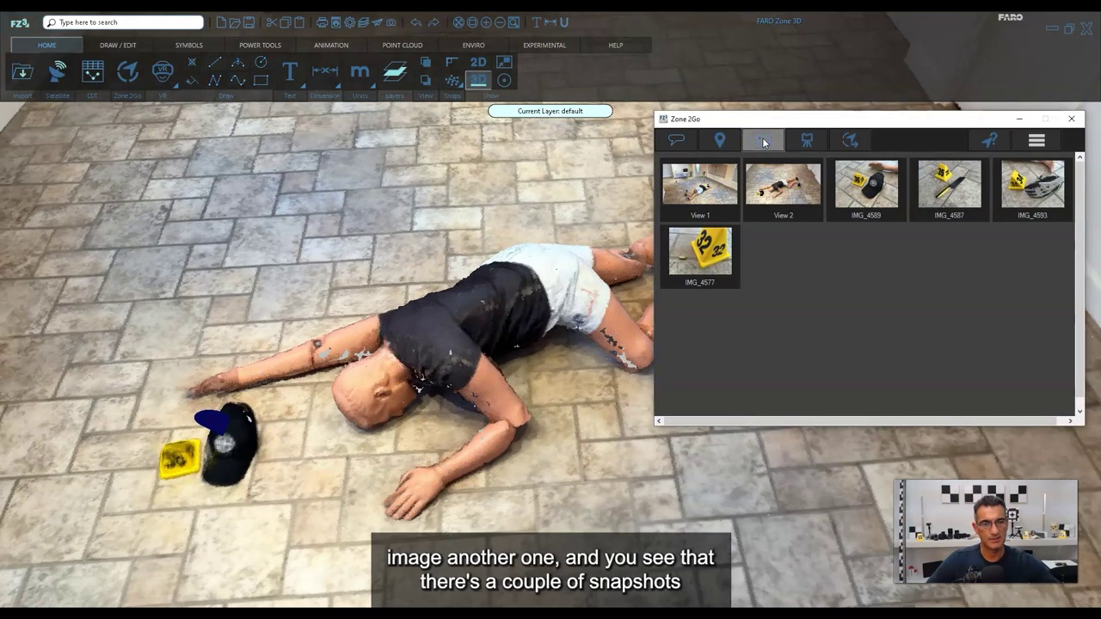
pyautogui.click(704, 215)
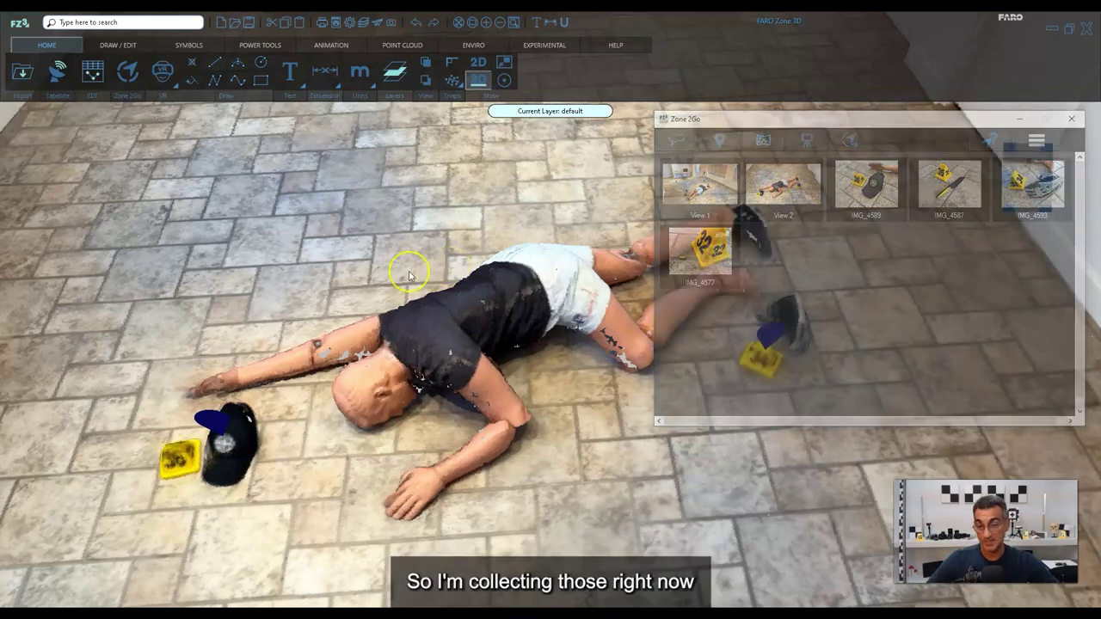
# - Place a witness figure on the floor near the plant by the exit door, facing the mannequin
pyautogui.scroll(-5, 381, 283)
pyautogui.moveTo(643, 440); pyautogui.dragTo(501, 410)
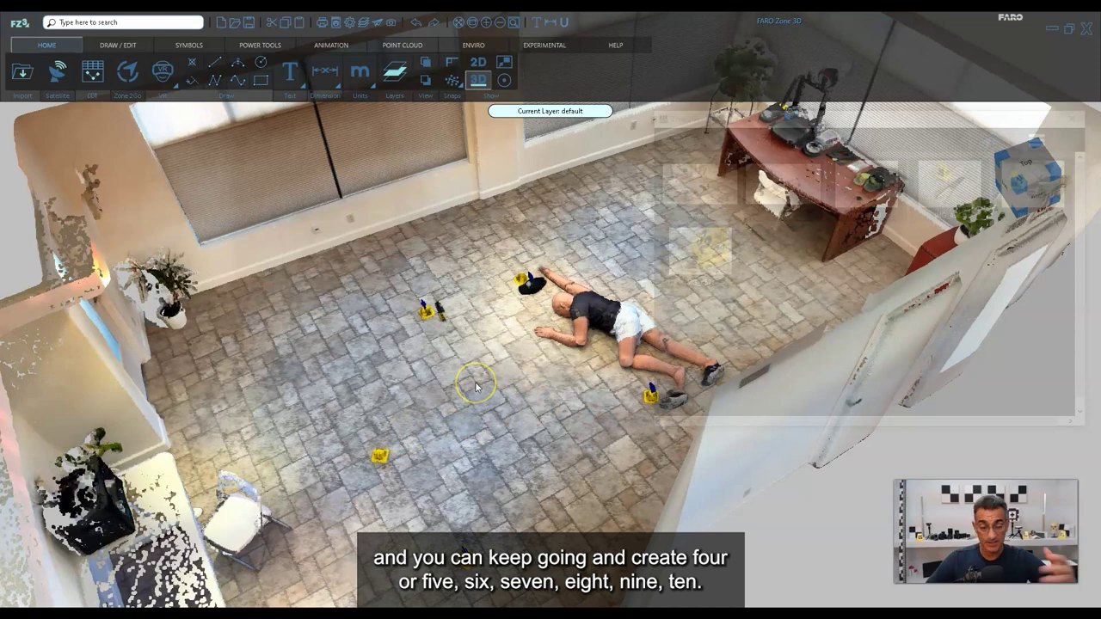
pyautogui.click(445, 401)
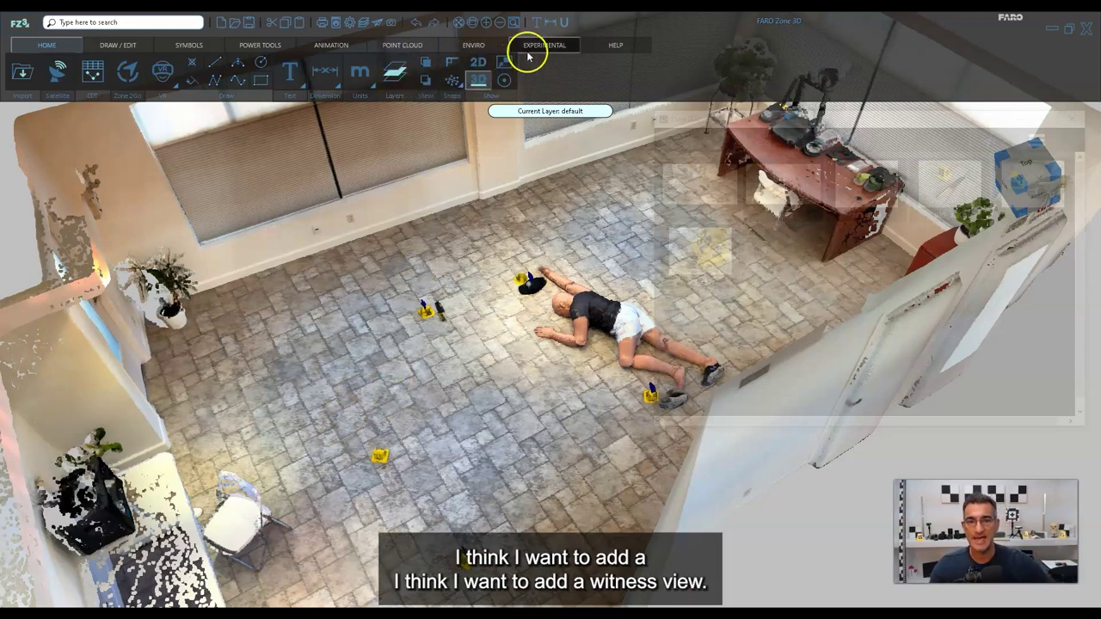
pyautogui.click(343, 44)
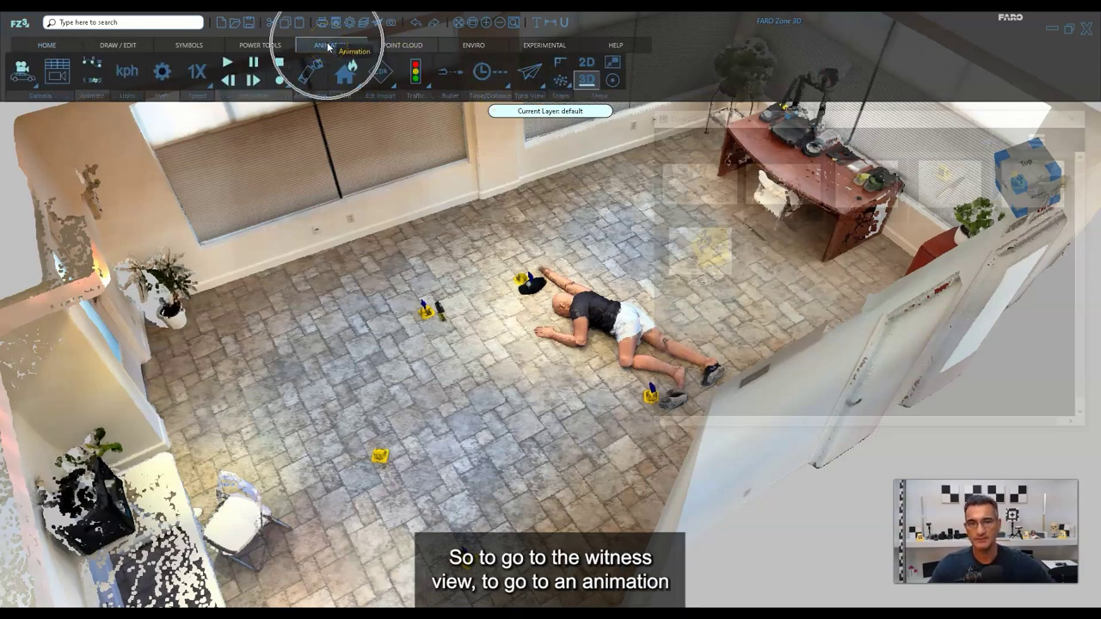
pyautogui.click(543, 88)
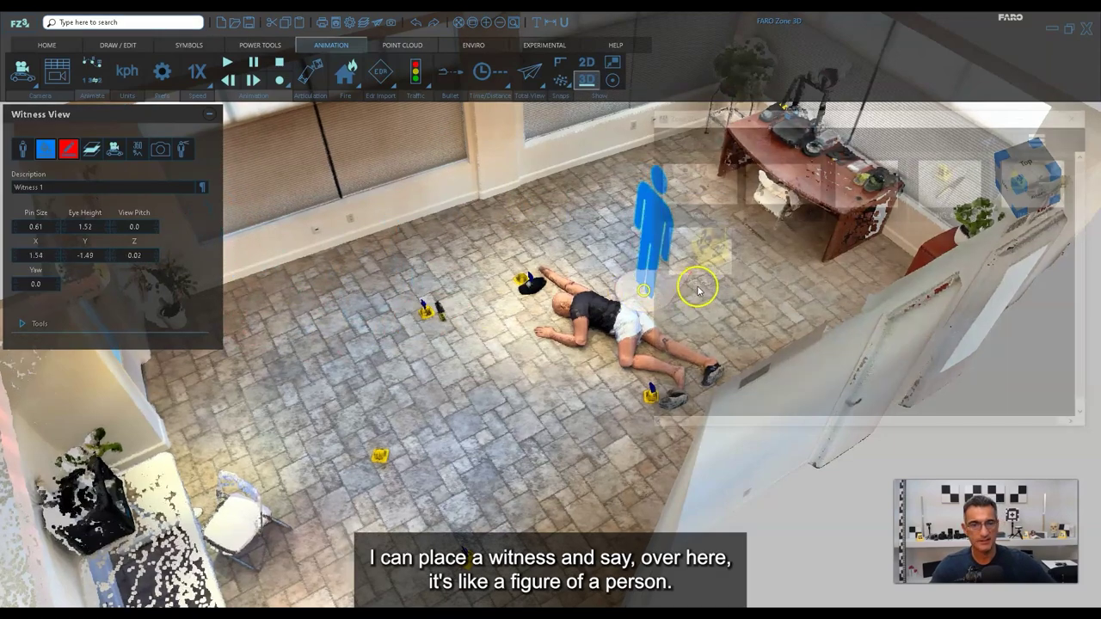
pyautogui.click(252, 315)
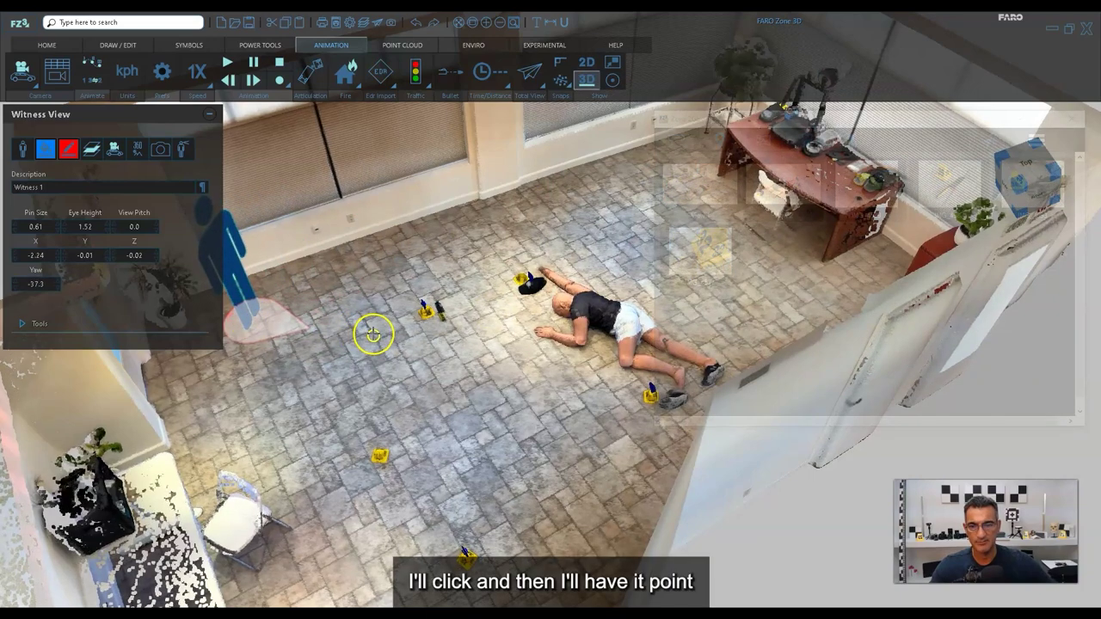
pyautogui.click(575, 314)
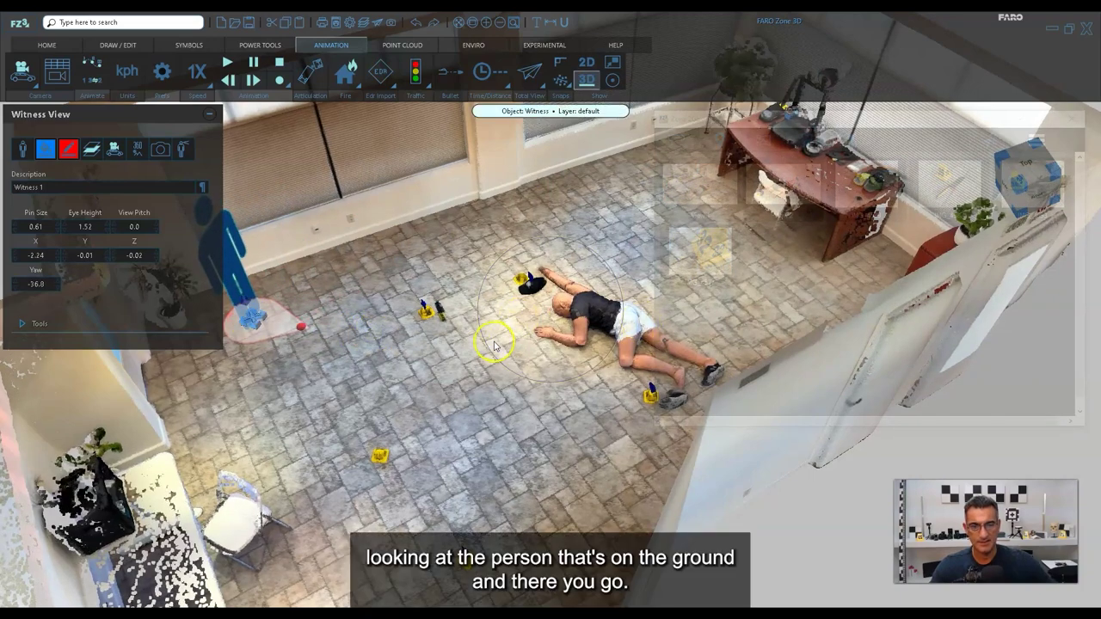
# - Set the eye height of the witness by the exit door to 1.62
pyautogui.moveTo(494, 344); pyautogui.dragTo(628, 372, button='right')
pyautogui.scroll(3, 403, 349)
pyautogui.moveTo(305, 372); pyautogui.dragTo(465, 410, button='right')
pyautogui.moveTo(520, 494); pyautogui.dragTo(437, 456)
pyautogui.moveTo(413, 381); pyautogui.dragTo(447, 425, button='right')
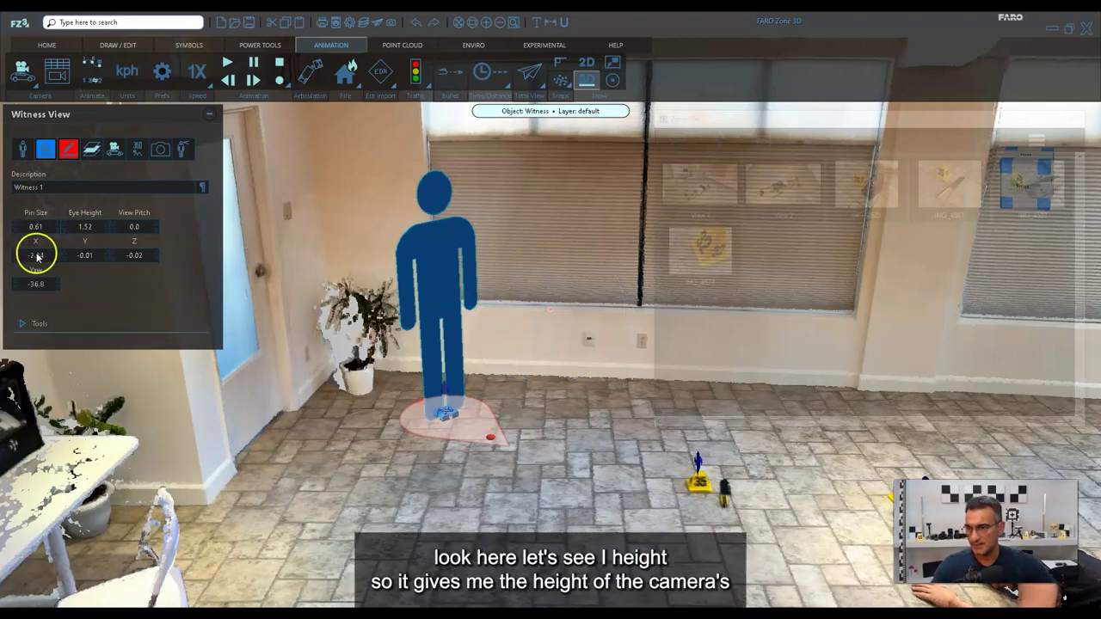
pyautogui.click(101, 227)
pyautogui.scroll(1, 105, 227)
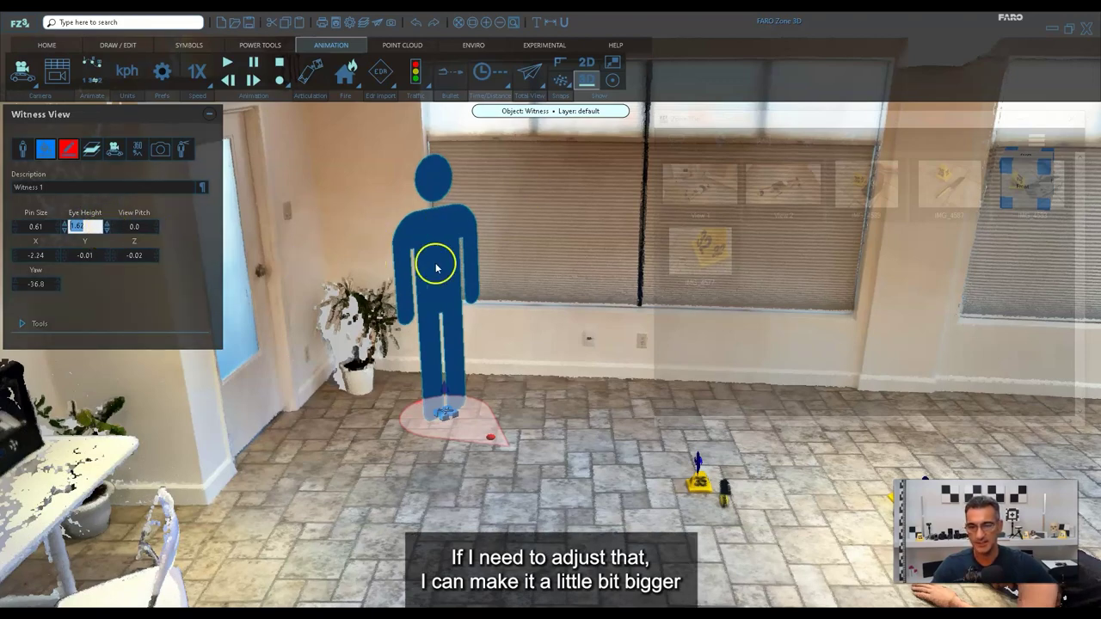
# - Place a second witness in the far corner of the room beyond the white desk, looking across the floor toward the mannequin
pyautogui.scroll(-3, 436, 265)
pyautogui.moveTo(468, 312); pyautogui.dragTo(490, 437)
pyautogui.moveTo(491, 436); pyautogui.dragTo(530, 345, button='middle')
pyautogui.moveTo(525, 426); pyautogui.dragTo(540, 475)
pyautogui.moveTo(439, 480); pyautogui.dragTo(336, 472)
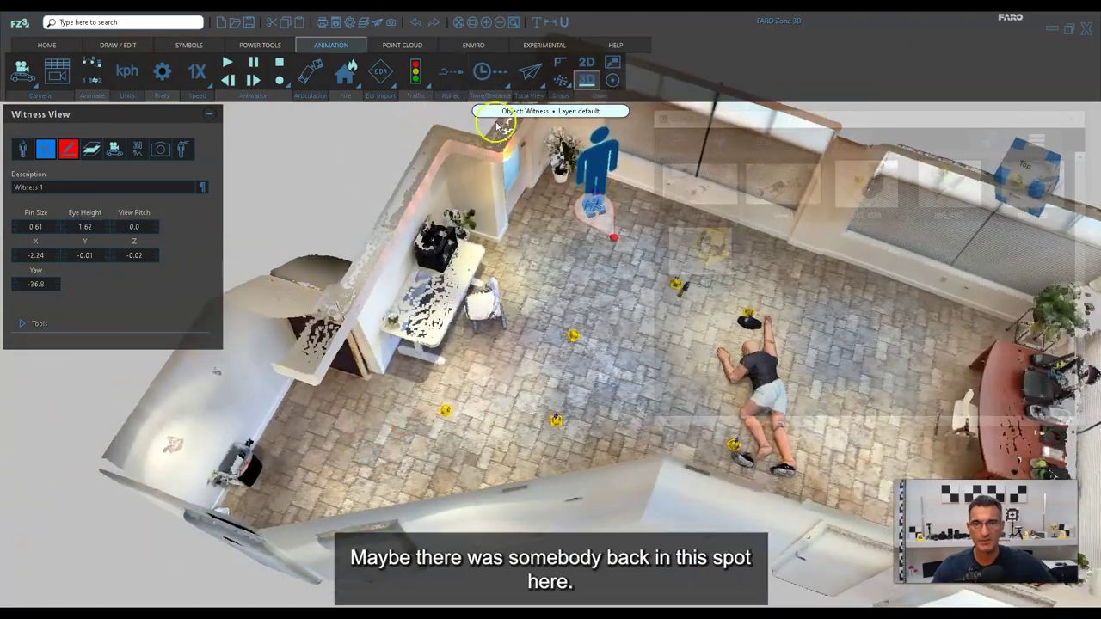
pyautogui.click(535, 73)
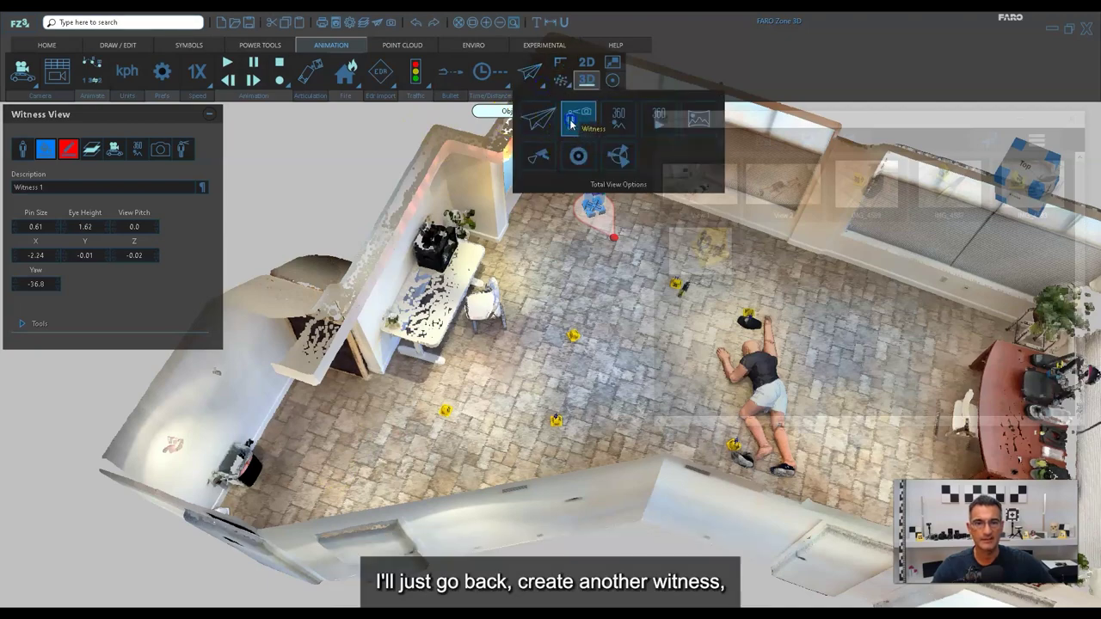
pyautogui.moveTo(307, 449); pyautogui.dragTo(601, 440)
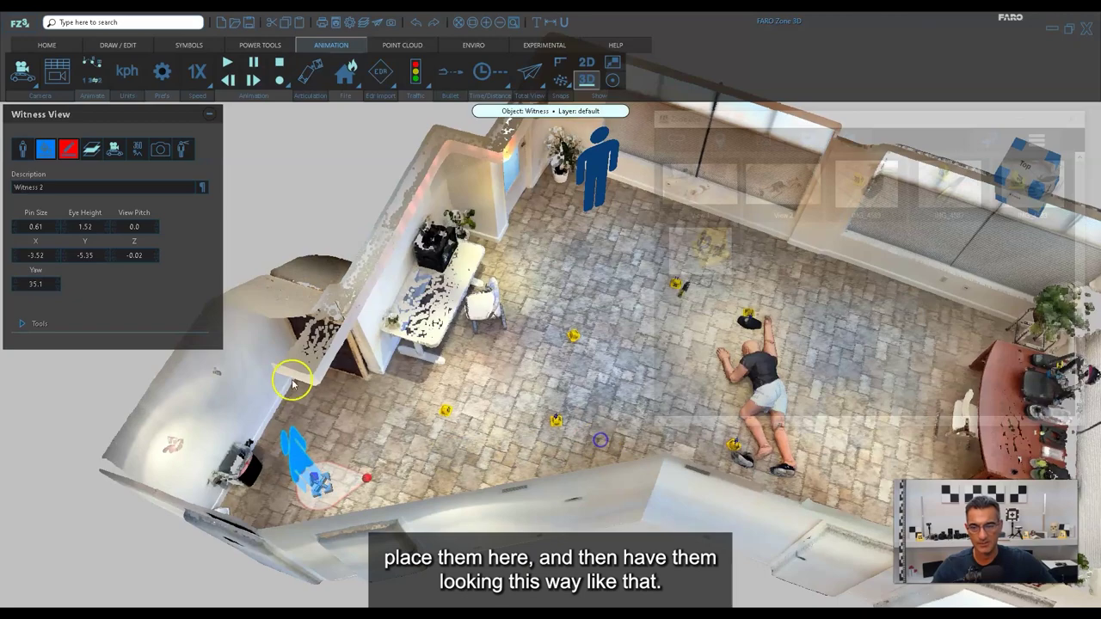
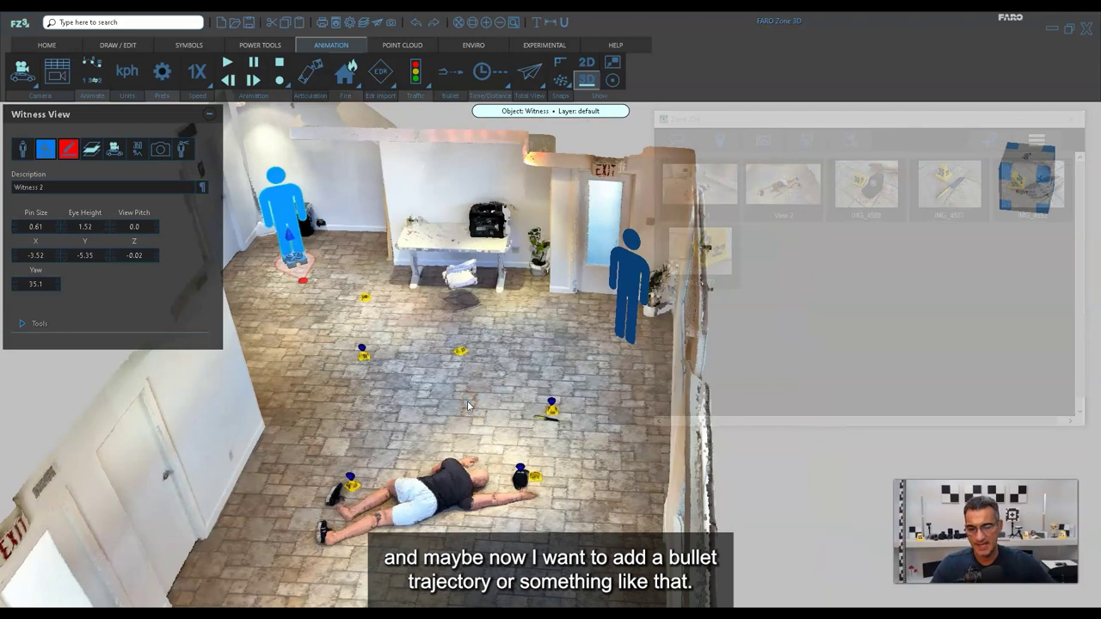
# - Draw a bullet trajectory with its impact on the window blinds behind the red desk and its origin on the floor beyond the mannequin
pyautogui.scroll(-3, 467, 402)
pyautogui.moveTo(489, 428)
pyautogui.mouseDown(button='middle')
pyautogui.moveTo(548, 507)
pyautogui.moveTo(421, 521)
pyautogui.moveTo(487, 421)
pyautogui.mouseUp(button='middle')
pyautogui.scroll(6, 481, 423)
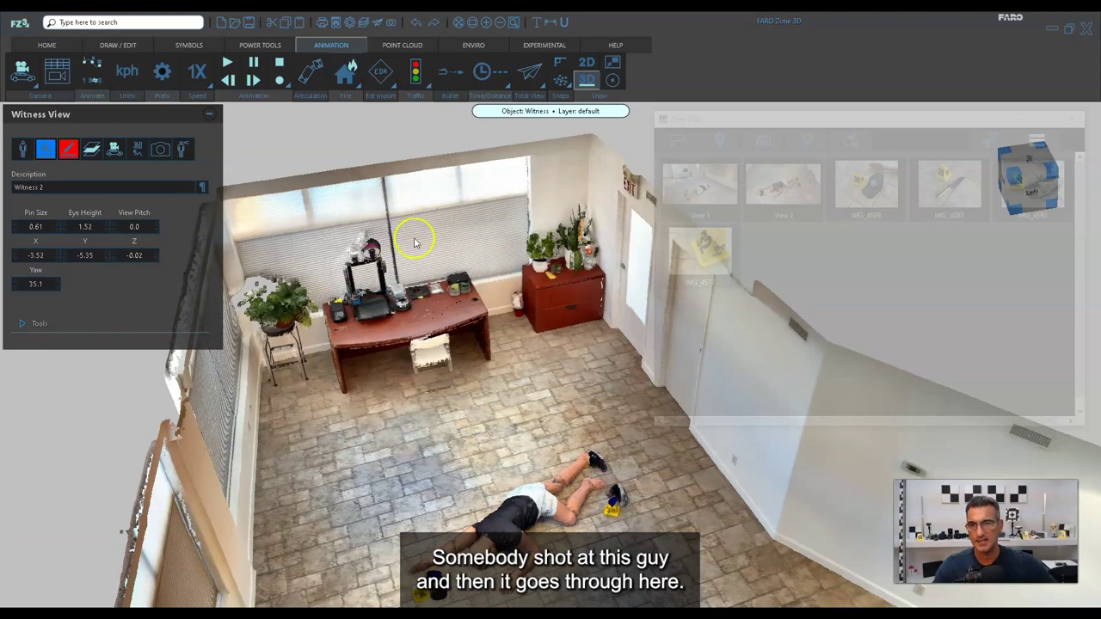
pyautogui.click(255, 44)
pyautogui.click(272, 65)
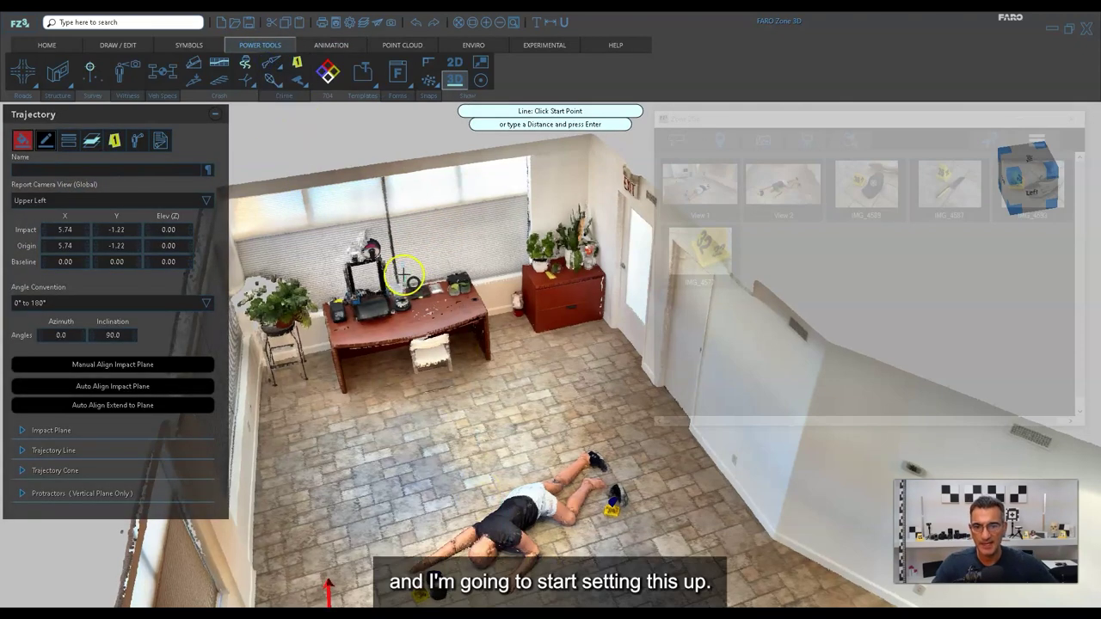
pyautogui.click(410, 222)
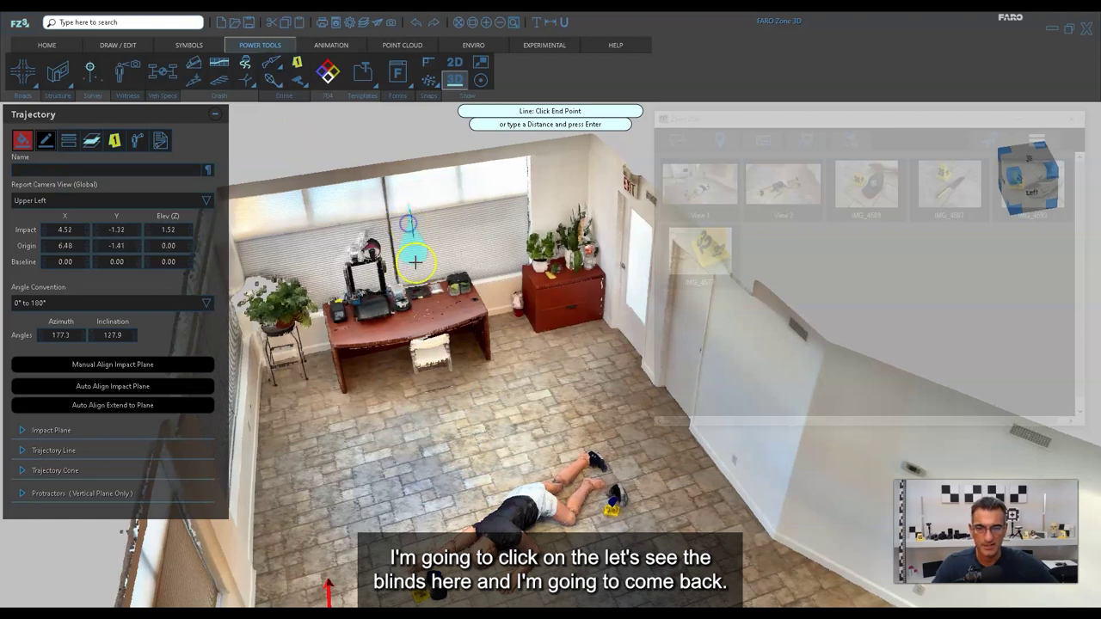
pyautogui.scroll(-3, 505, 525)
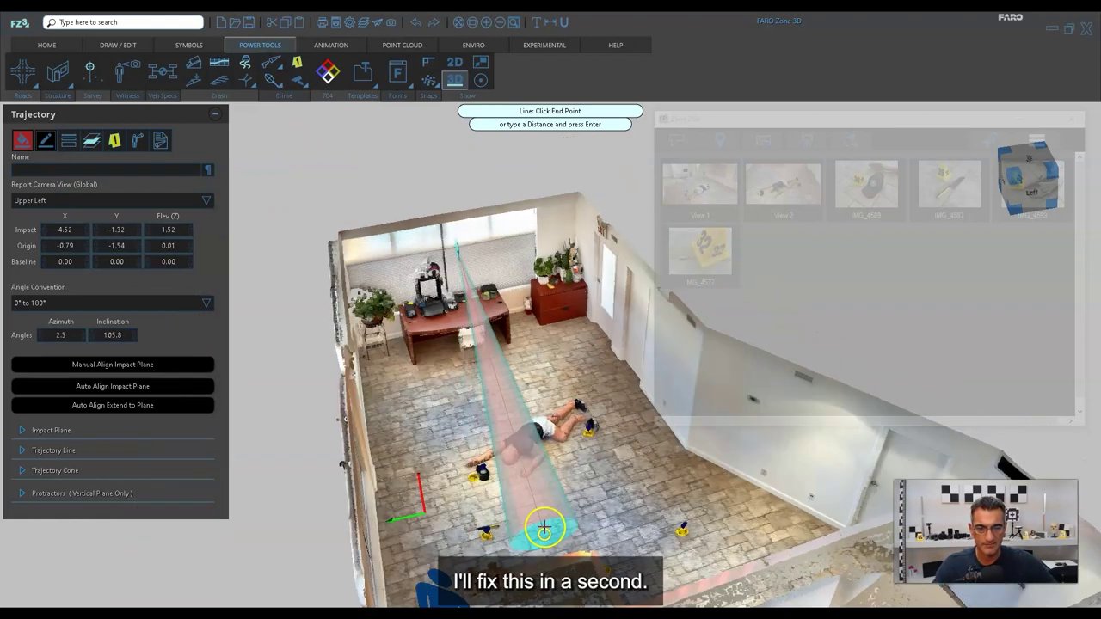
pyautogui.click(657, 565)
pyautogui.moveTo(712, 542); pyautogui.dragTo(672, 552, button='right')
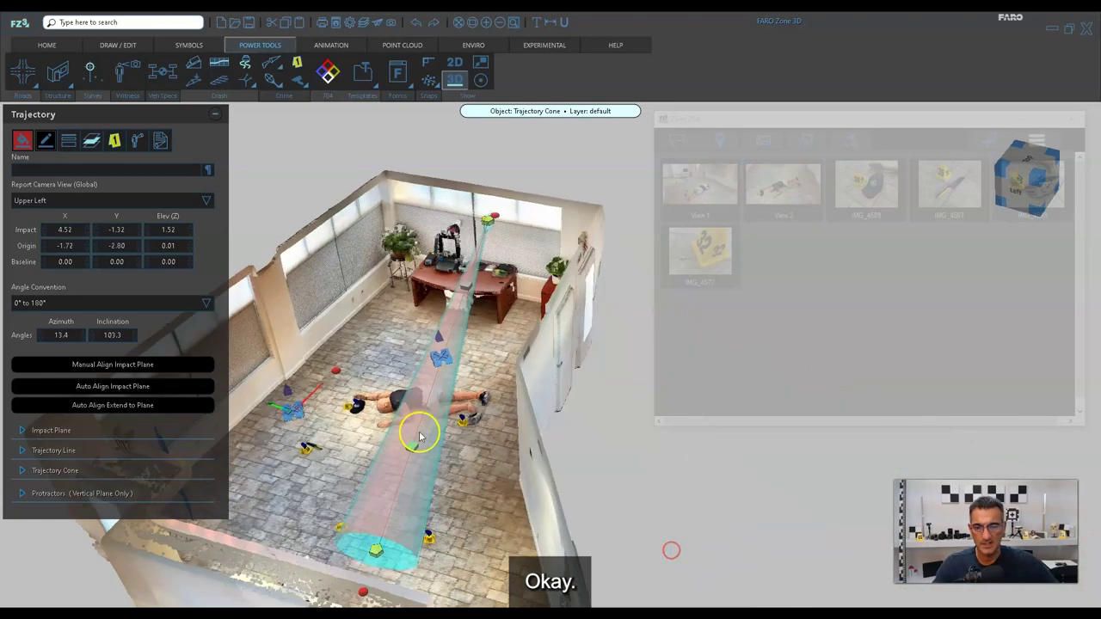
# - Move the Zone 2Go window out of the way and raise the trajectory's origin end to an elevation of about 1.18
pyautogui.moveTo(492, 479)
pyautogui.mouseDown(button='right')
pyautogui.moveTo(456, 465)
pyautogui.moveTo(472, 469)
pyautogui.mouseUp(button='right')
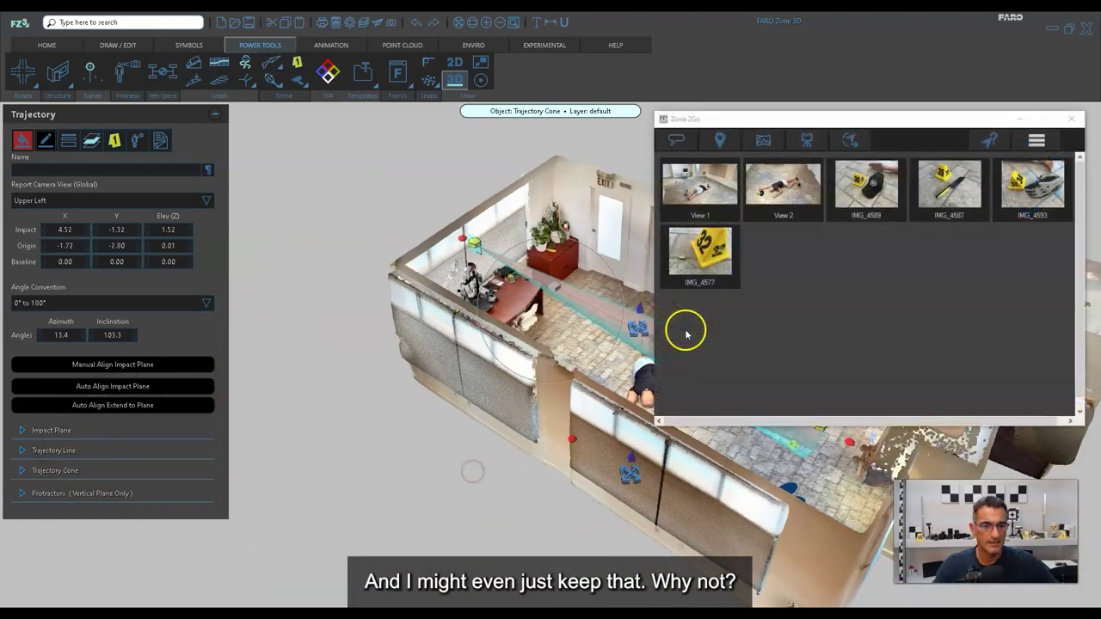
pyautogui.scroll(6, 543, 321)
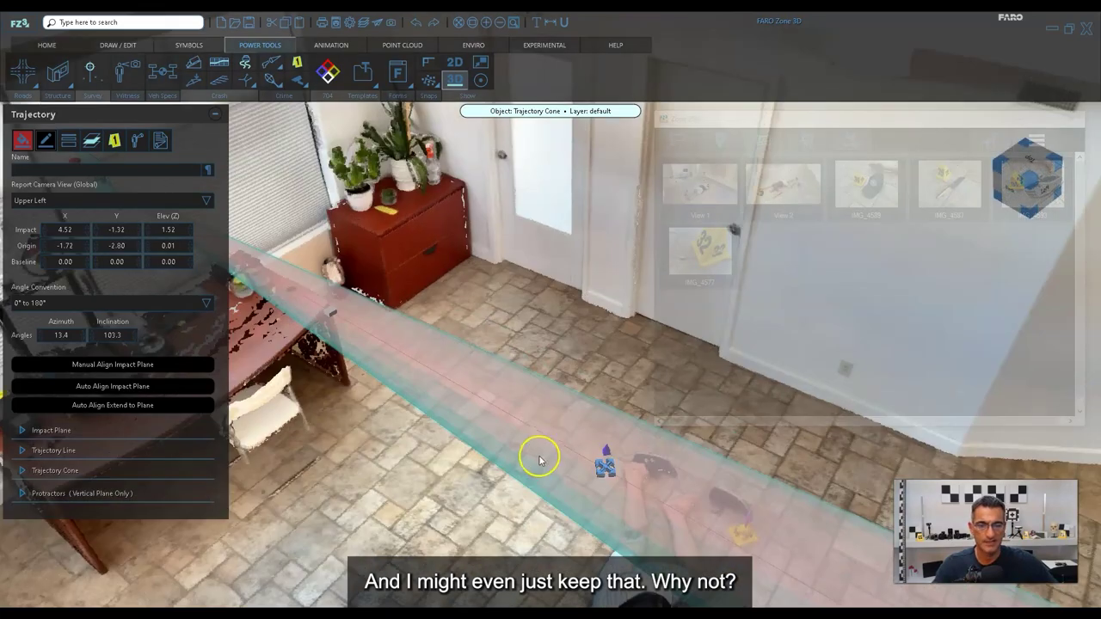
pyautogui.moveTo(540, 459); pyautogui.dragTo(612, 332, button='right')
pyautogui.scroll(-3, 527, 342)
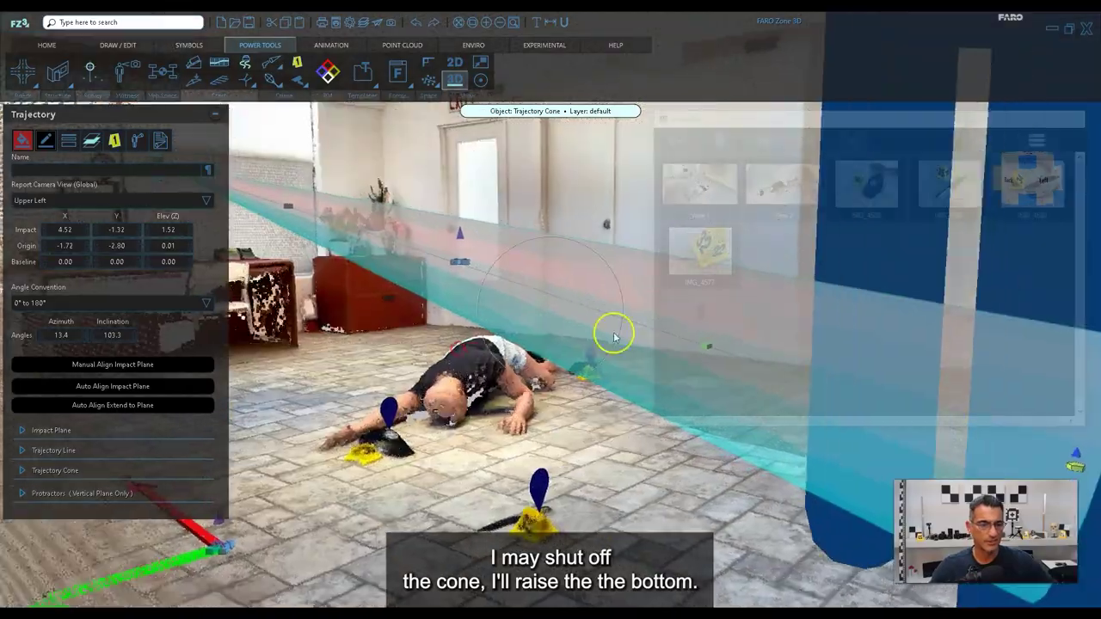
pyautogui.moveTo(605, 373); pyautogui.dragTo(556, 487, button='right')
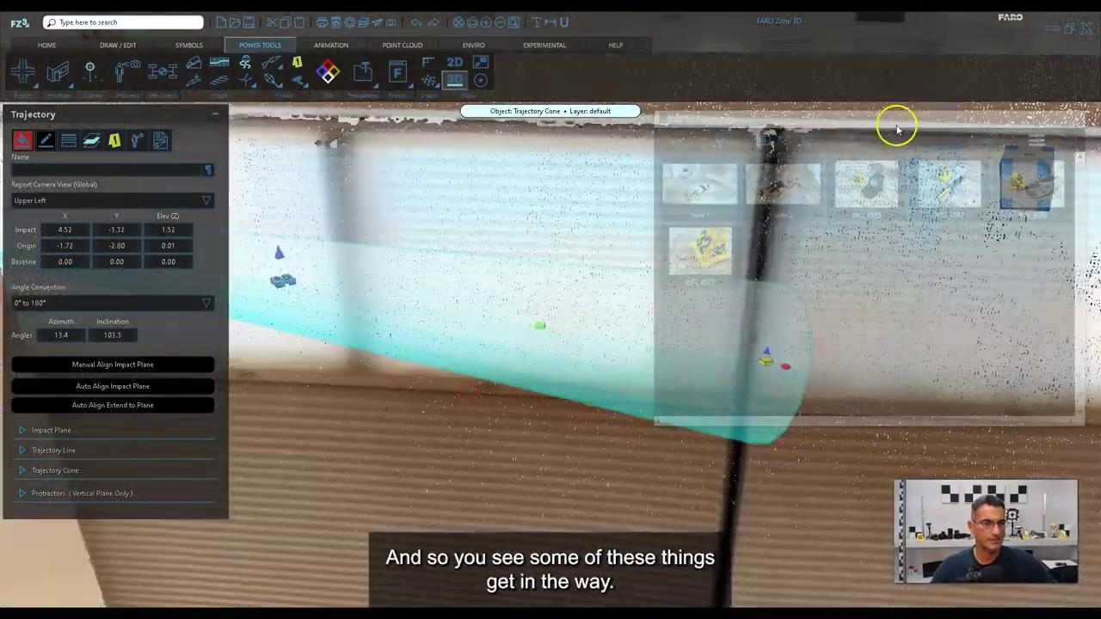
pyautogui.moveTo(891, 118); pyautogui.dragTo(1100, 172)
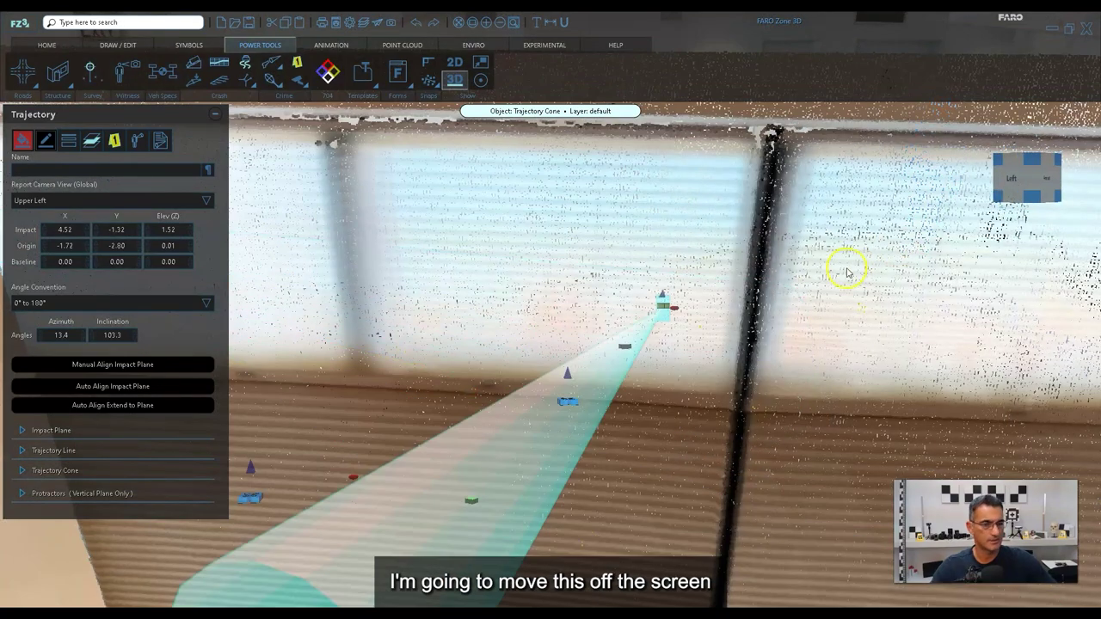
pyautogui.moveTo(726, 362); pyautogui.dragTo(648, 333, button='right')
pyautogui.scroll(-2, 648, 332)
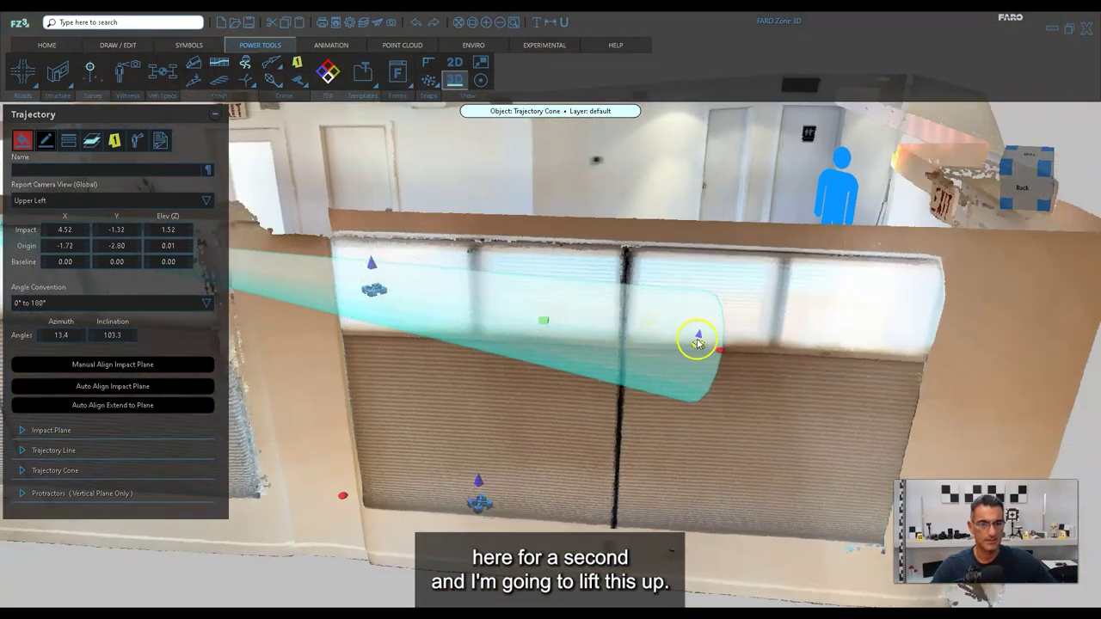
pyautogui.moveTo(700, 341); pyautogui.dragTo(674, 370)
# - Turn off the trajectory's cone, keeping only the trajectory line
pyautogui.moveTo(673, 370); pyautogui.dragTo(585, 302, button='right')
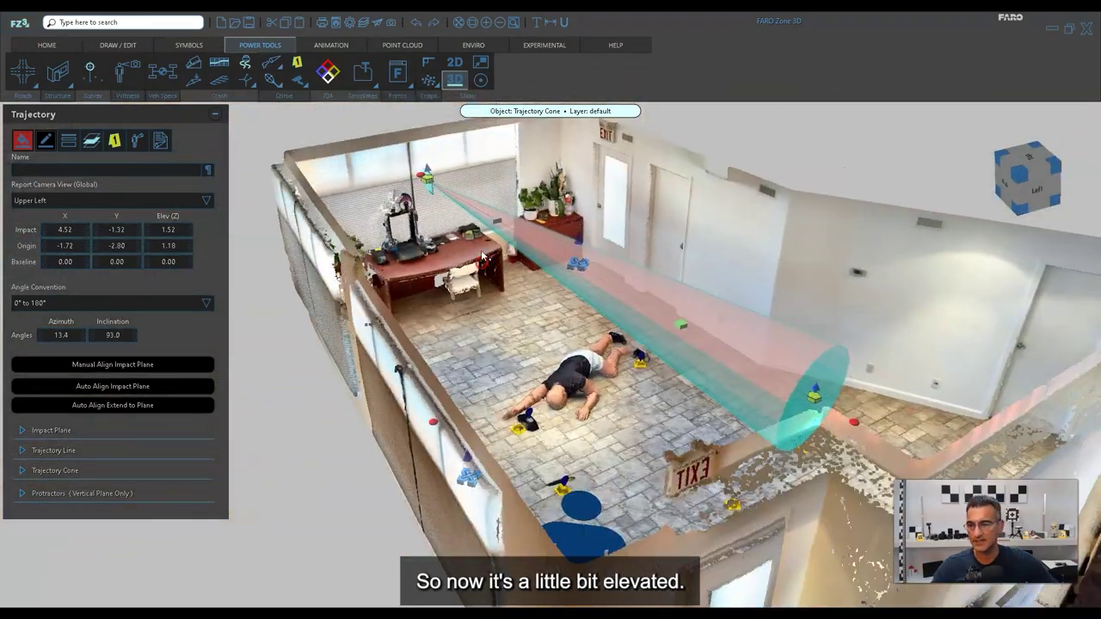
pyautogui.click(51, 471)
pyautogui.click(105, 530)
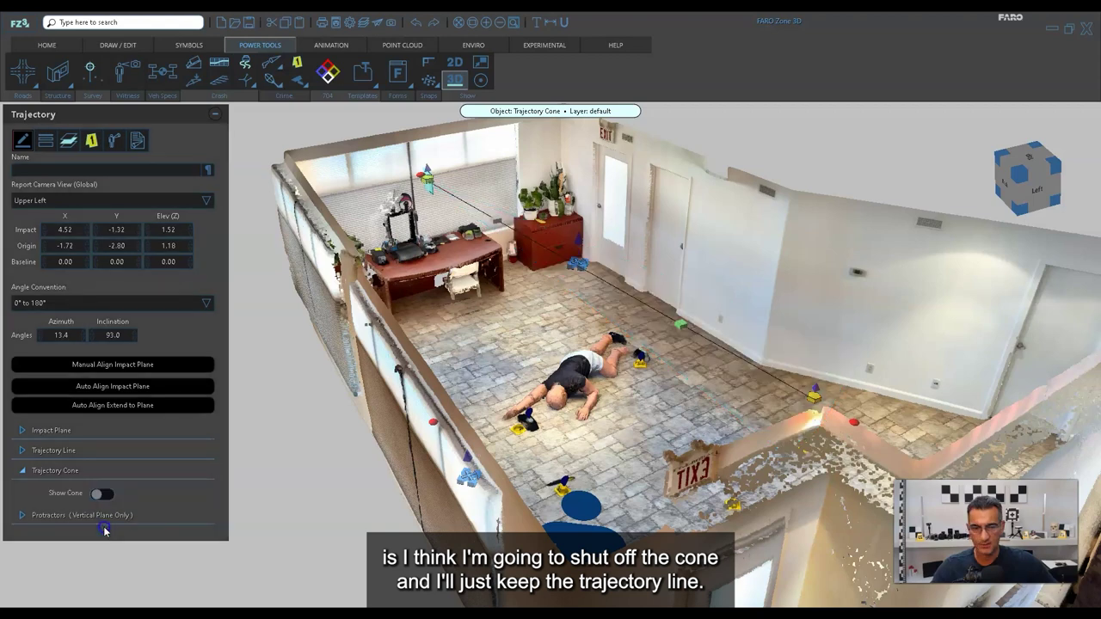
# - Set the trajectory line's thickness to 2.20 cm and recolour the line bright yellow
pyautogui.click(24, 454)
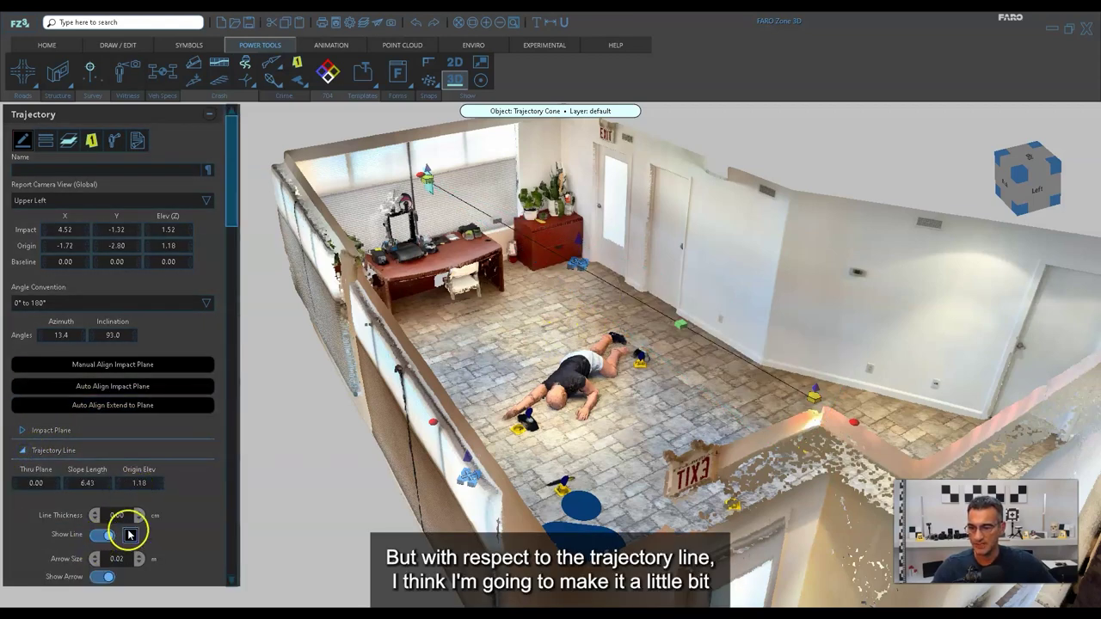
pyautogui.click(139, 515)
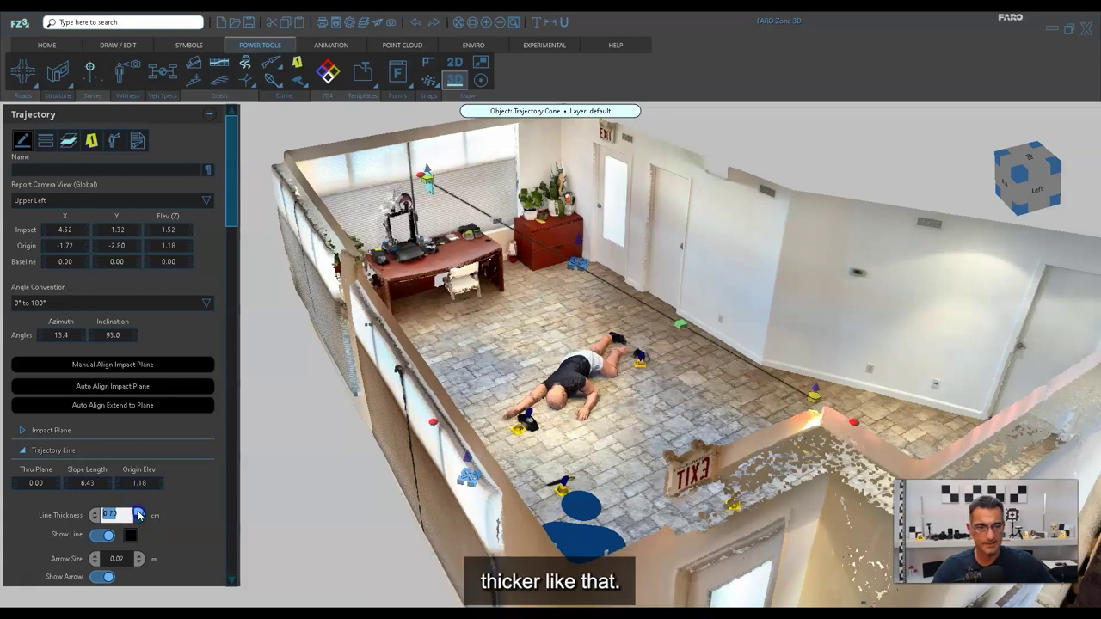
pyautogui.click(138, 515)
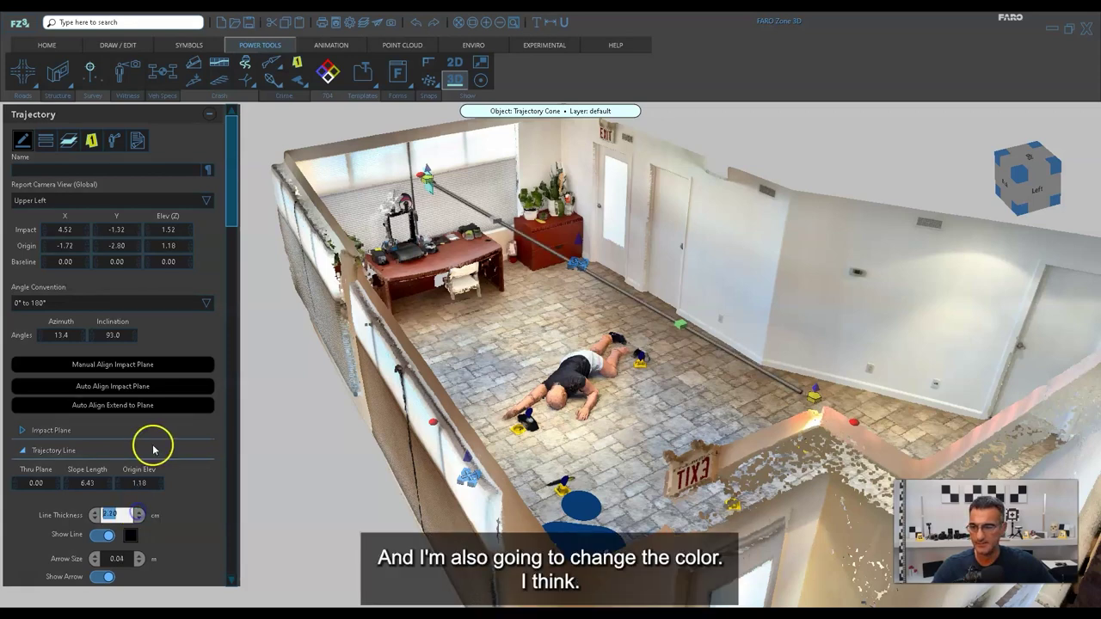
pyautogui.click(23, 140)
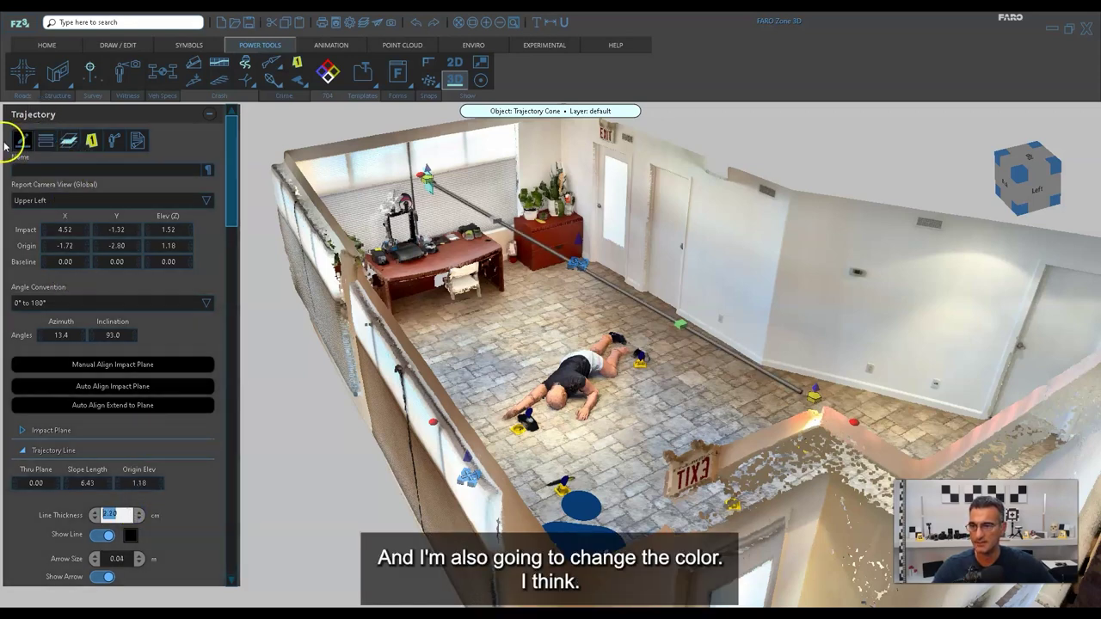
pyautogui.click(505, 258)
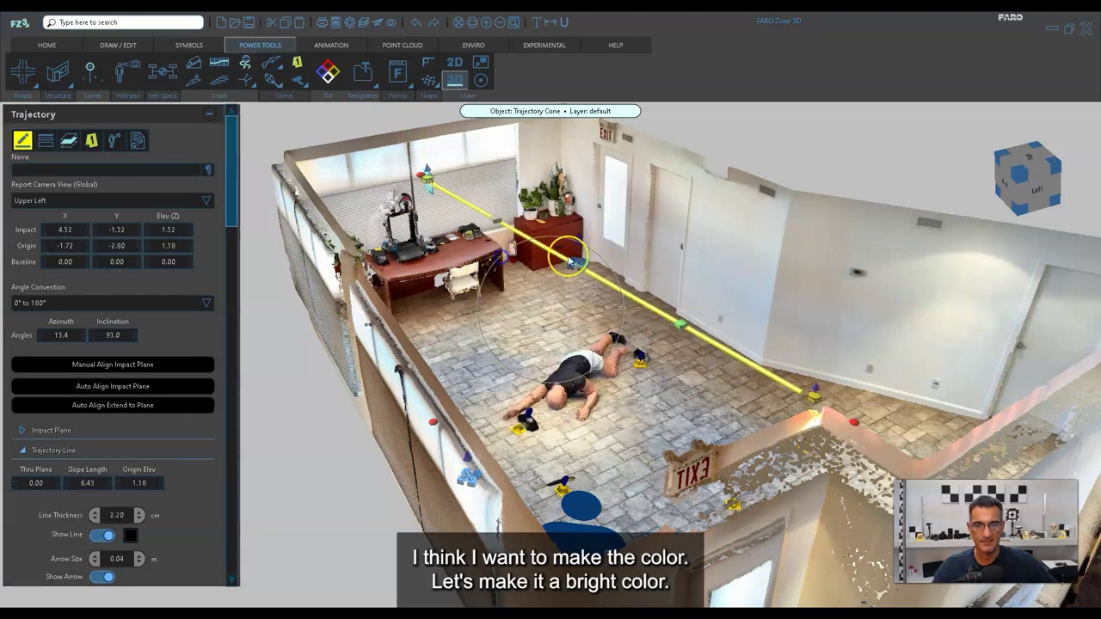
pyautogui.click(818, 135)
# - Rotate the trajectory's impact plane parallel to the window blinds, at a yaw of about 273.5, and turn off its display
pyautogui.scroll(3, 611, 273)
pyautogui.scroll(-4, 611, 273)
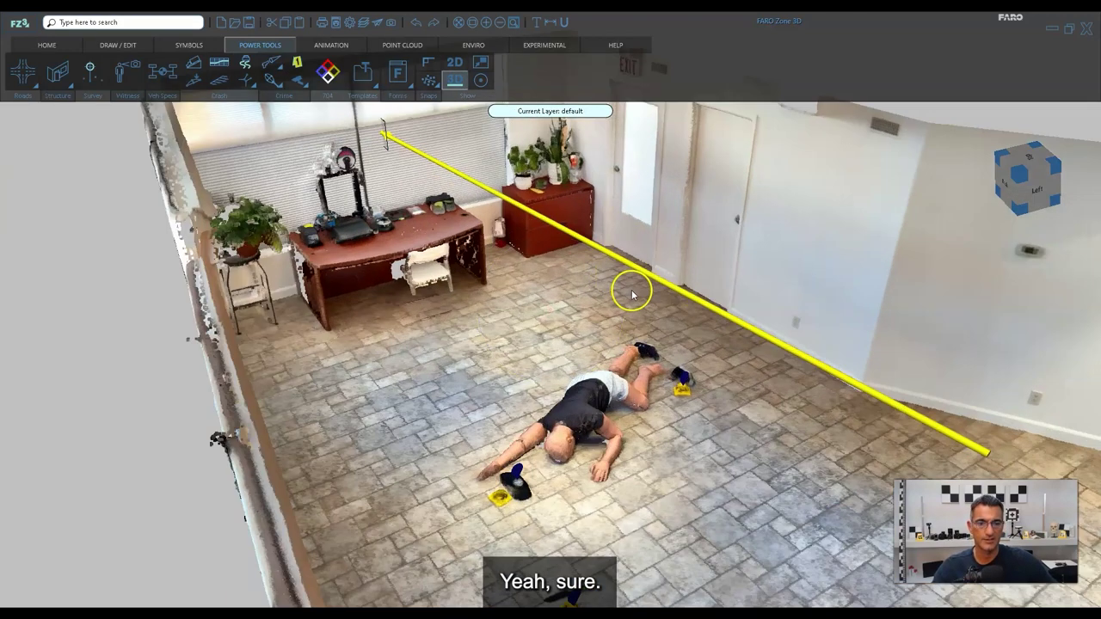
pyautogui.scroll(5, 404, 224)
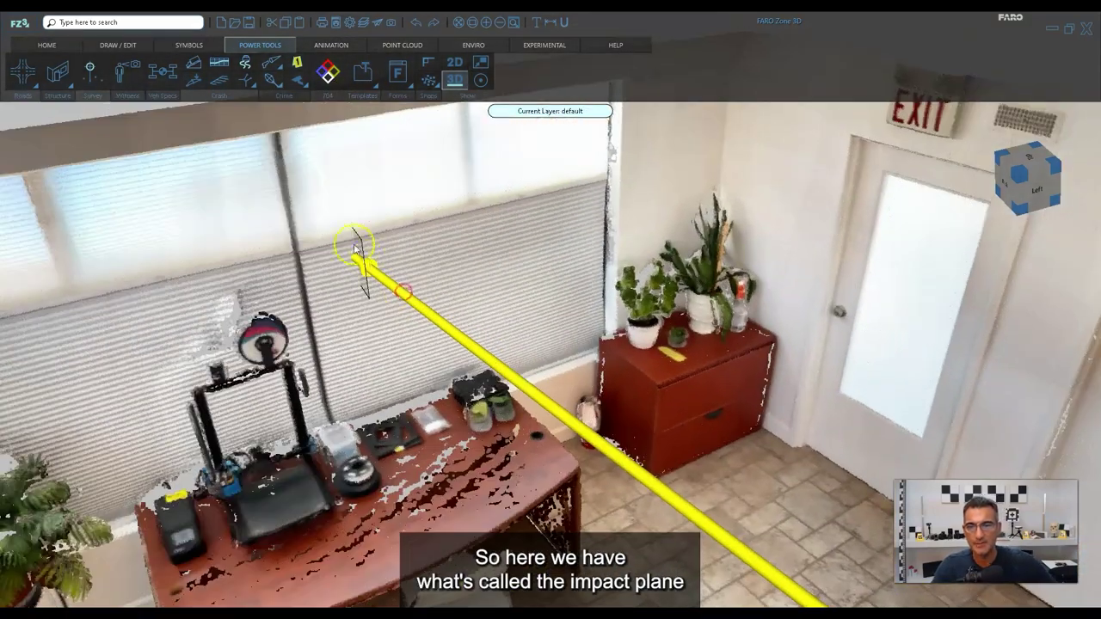
pyautogui.click(356, 244)
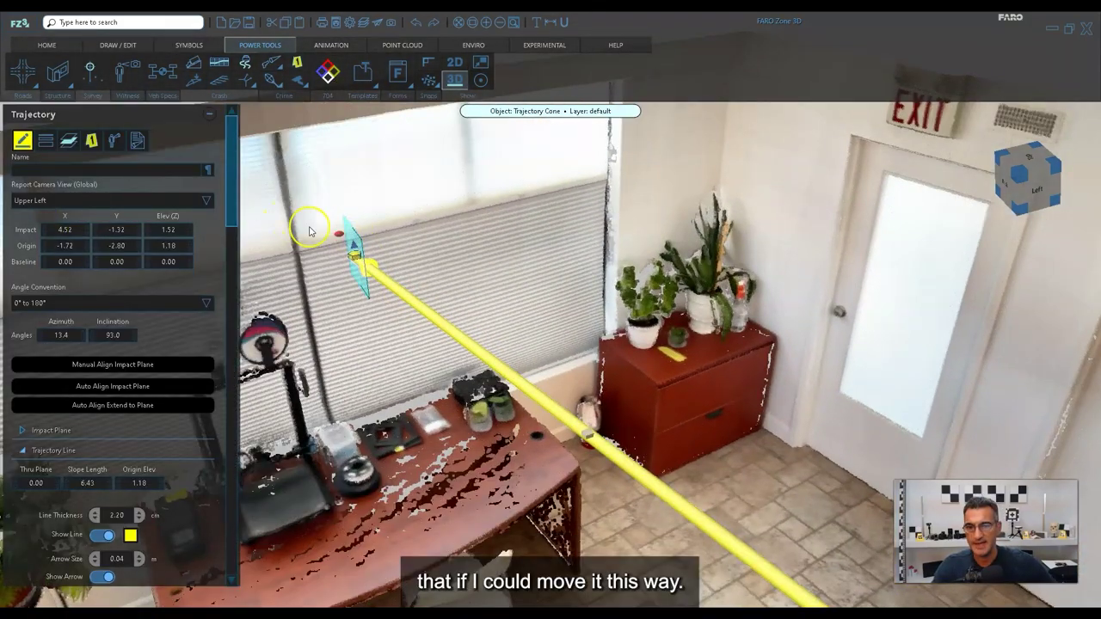
pyautogui.moveTo(341, 239); pyautogui.dragTo(374, 236)
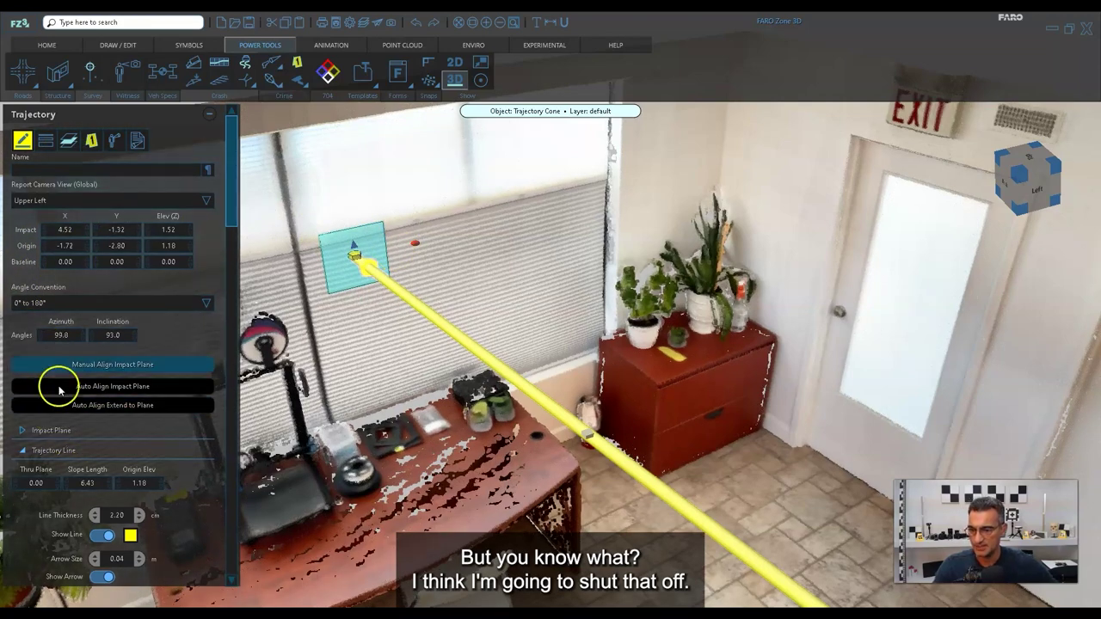
pyautogui.click(39, 432)
pyautogui.click(101, 530)
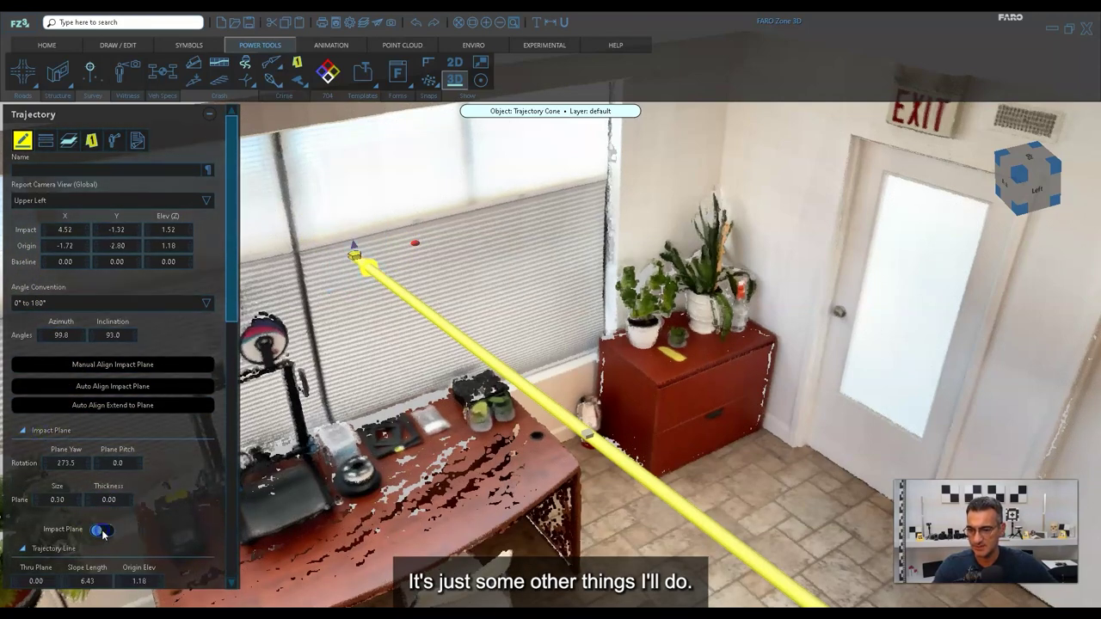
pyautogui.scroll(-6, 444, 335)
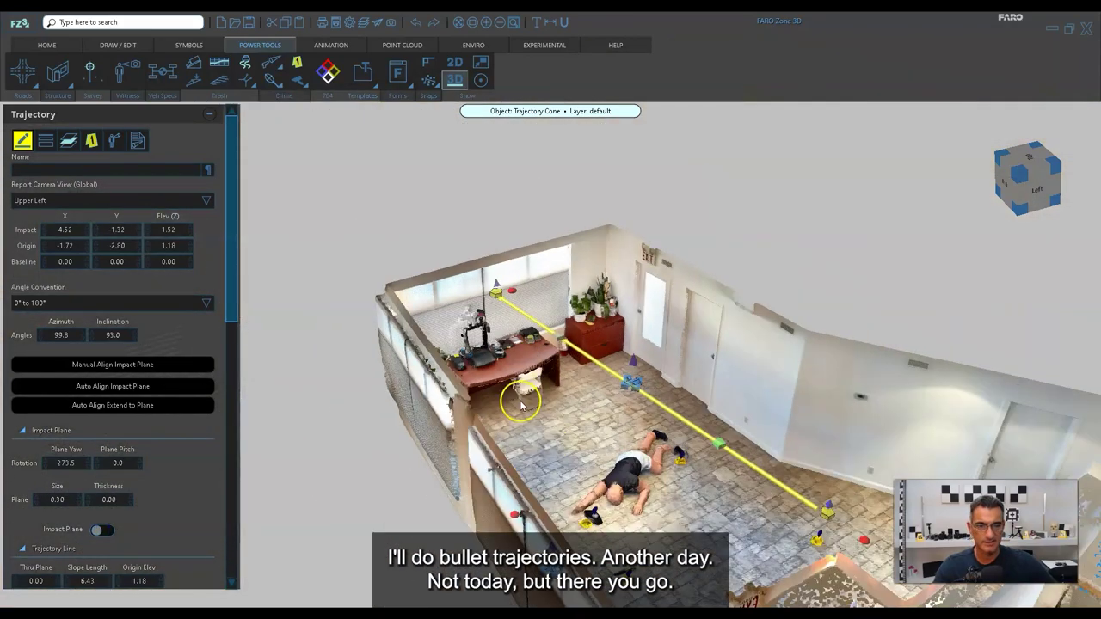
pyautogui.click(549, 443)
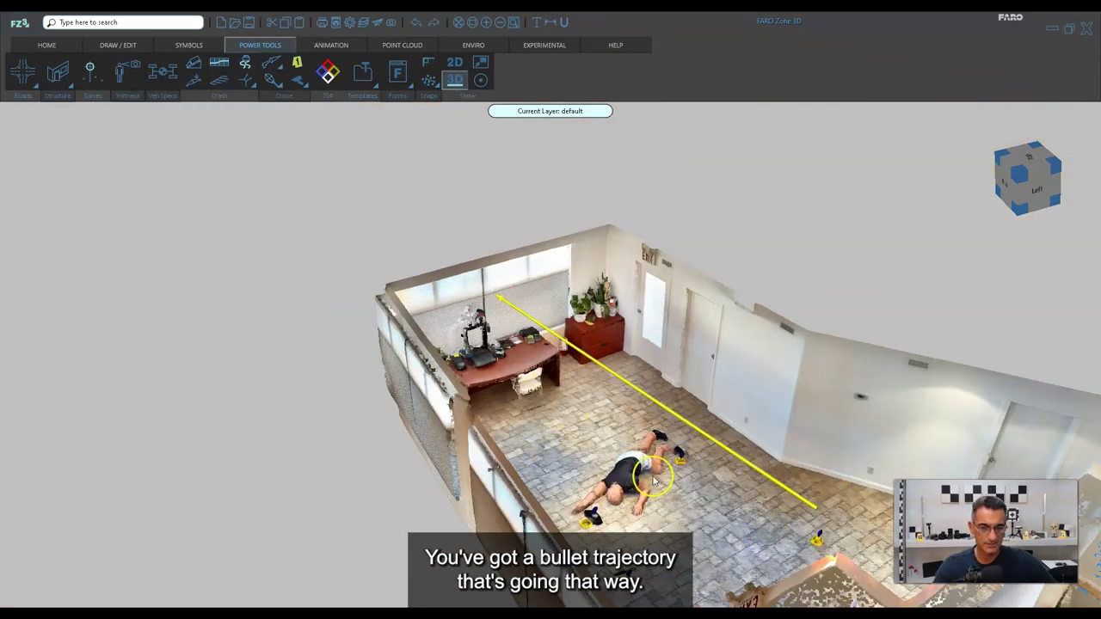
# - Search the model library for a motorcycle and place Motorcycle Sports Top between the mannequin and the windows at a yaw of about 176.4
pyautogui.scroll(-3, 654, 478)
pyautogui.moveTo(698, 503); pyautogui.dragTo(605, 536, button='middle')
pyautogui.moveTo(437, 423); pyautogui.dragTo(659, 397, button='middle')
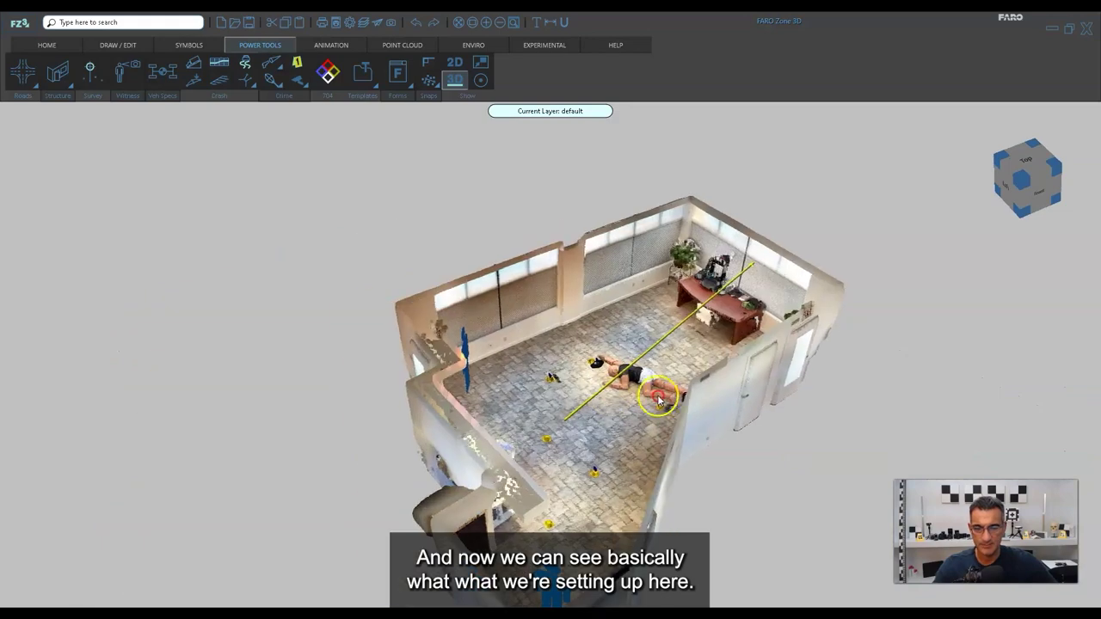
pyautogui.moveTo(659, 400); pyautogui.dragTo(531, 424)
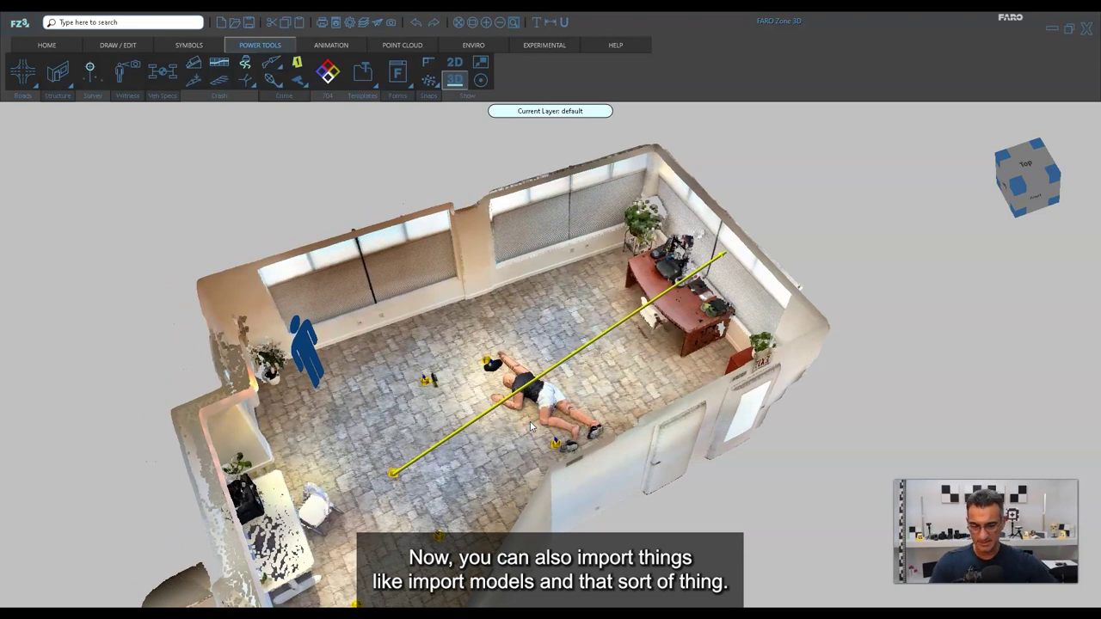
pyautogui.click(169, 49)
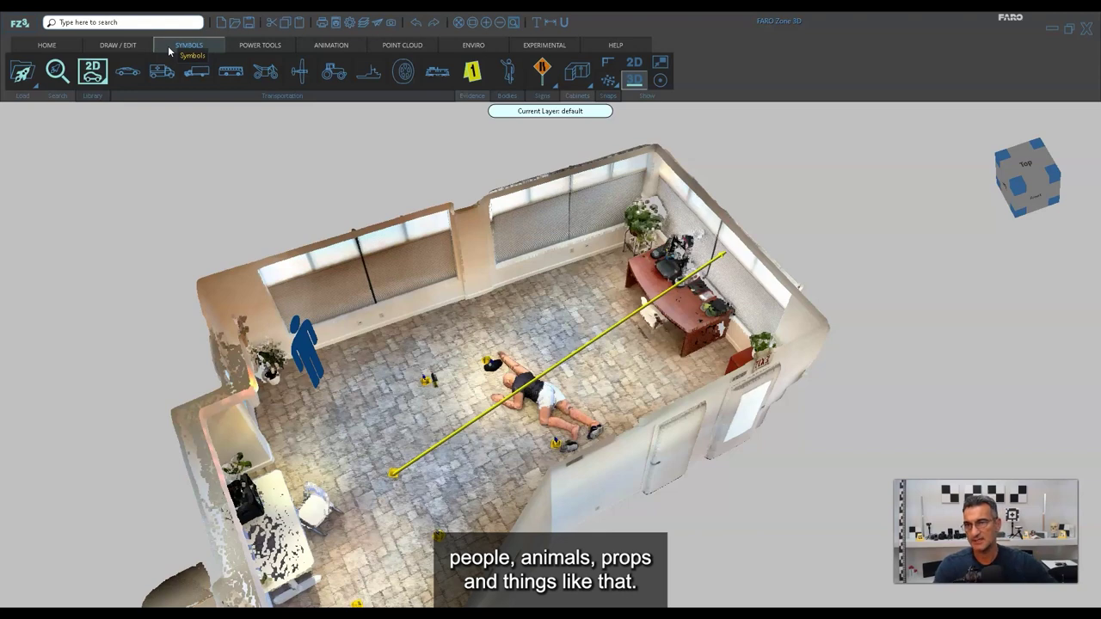
pyautogui.click(182, 42)
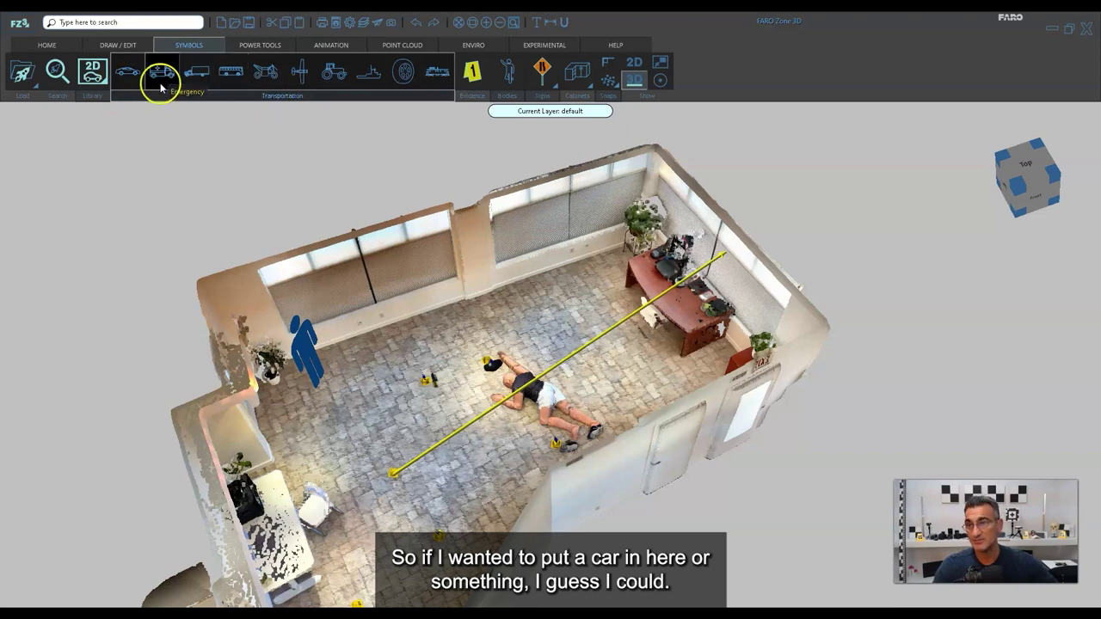
pyautogui.click(57, 71)
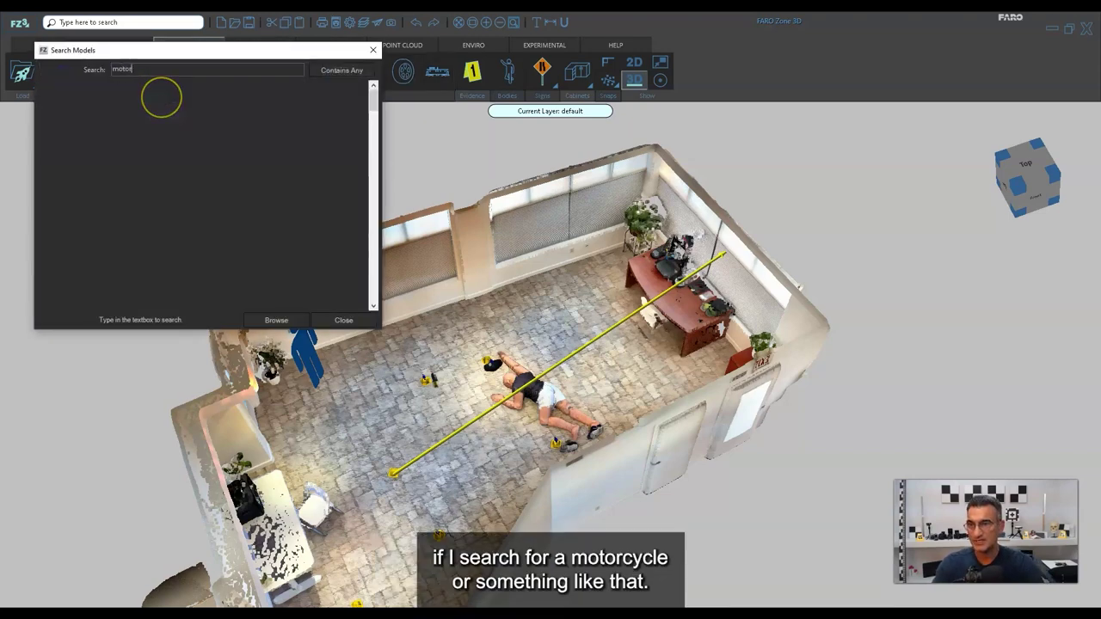
pyautogui.write('motorcy')
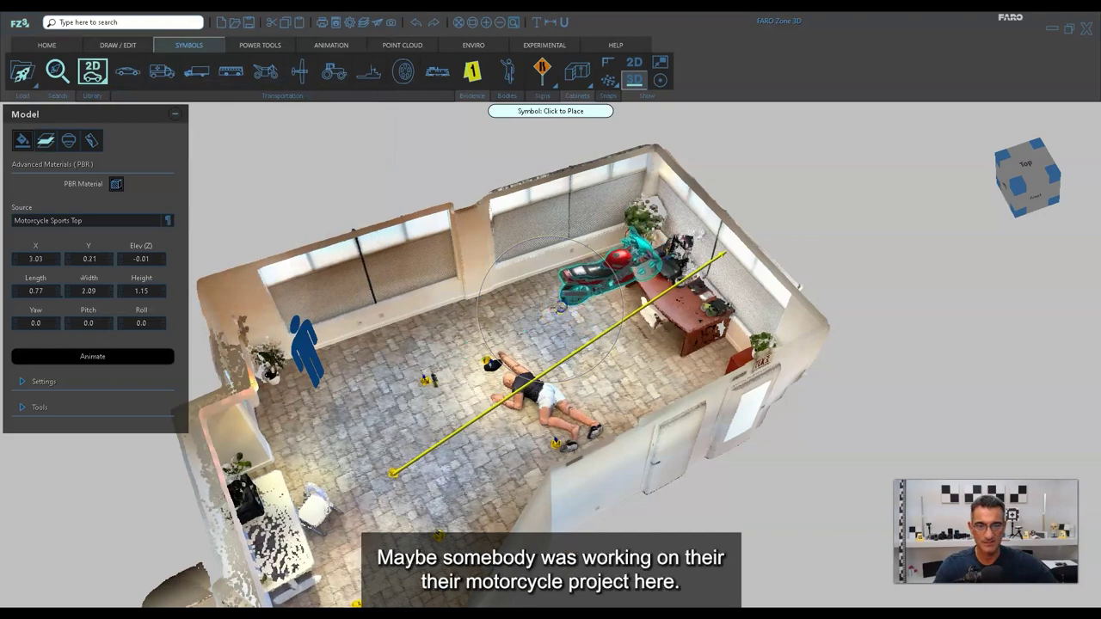
pyautogui.click(473, 332)
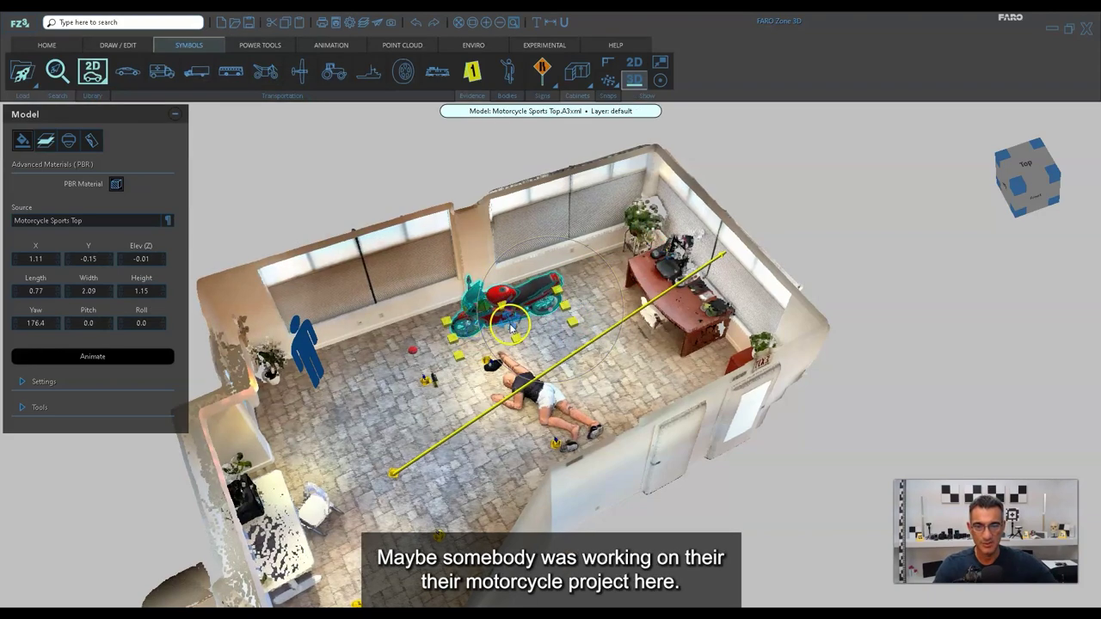
# - Move the motorcycle toward the red desk, to about X 2.07 and Y -0.51, and rotate it slightly on the floor
pyautogui.scroll(3, 509, 319)
pyautogui.moveTo(494, 331); pyautogui.dragTo(568, 320)
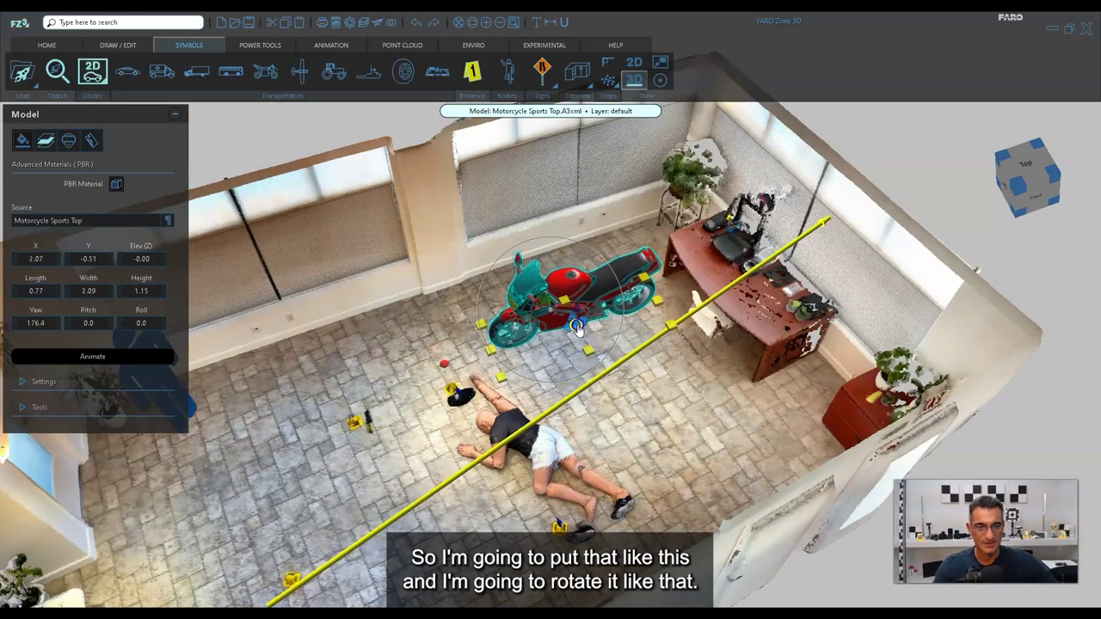
pyautogui.moveTo(439, 365); pyautogui.dragTo(451, 298)
pyautogui.click(743, 467)
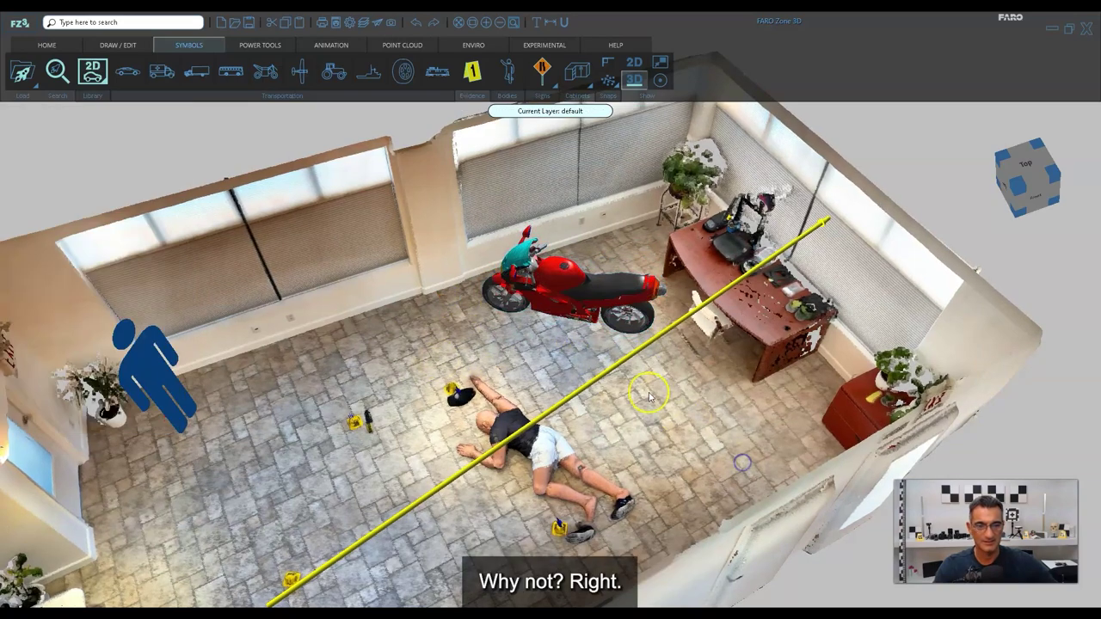
pyautogui.scroll(-2, 651, 393)
pyautogui.moveTo(644, 438); pyautogui.dragTo(704, 398, button='right')
pyautogui.scroll(2, 593, 341)
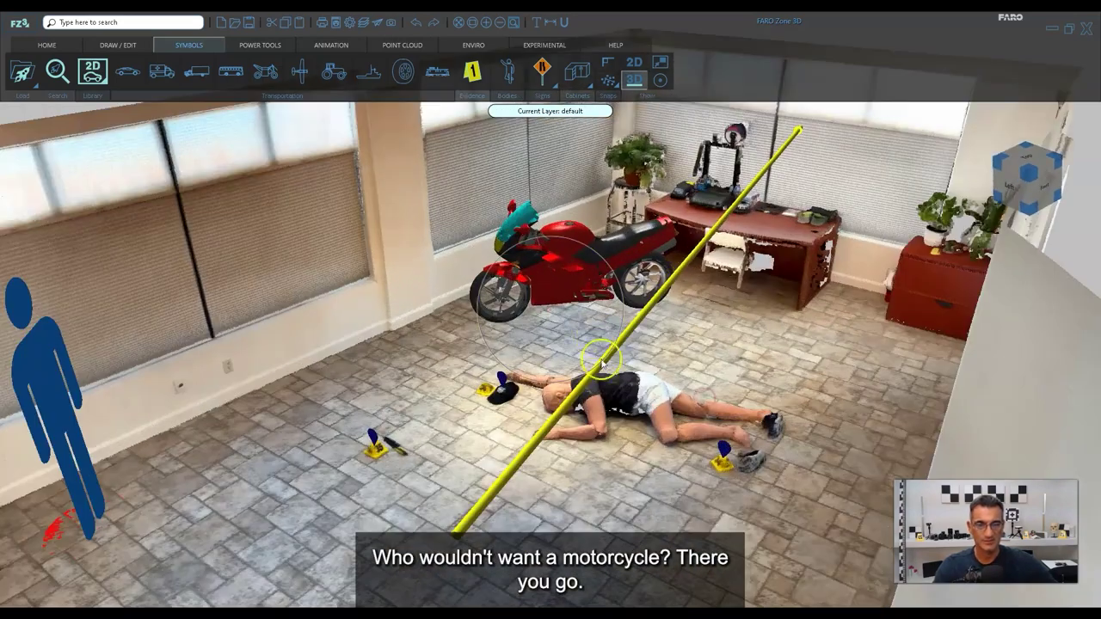
pyautogui.scroll(-4, 565, 387)
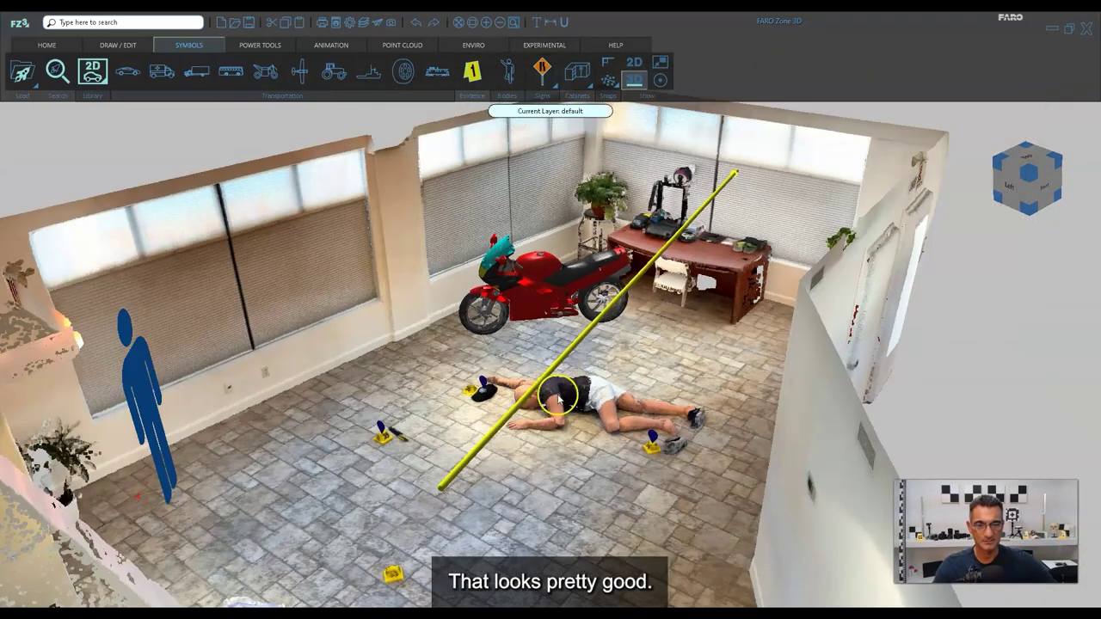
pyautogui.moveTo(567, 392); pyautogui.dragTo(651, 437)
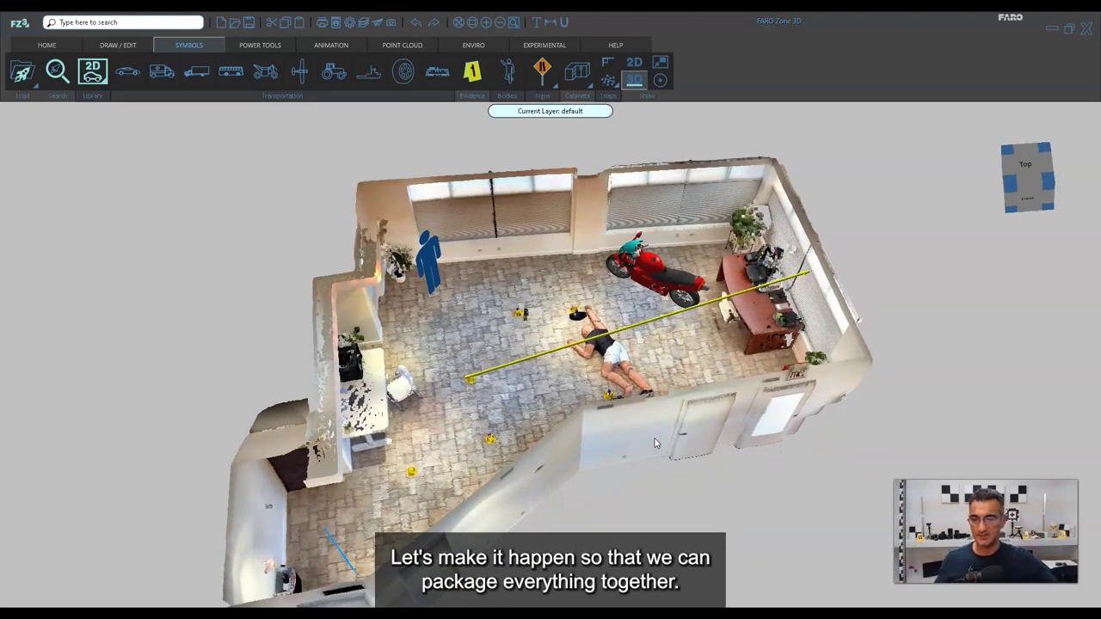
pyautogui.click(217, 282)
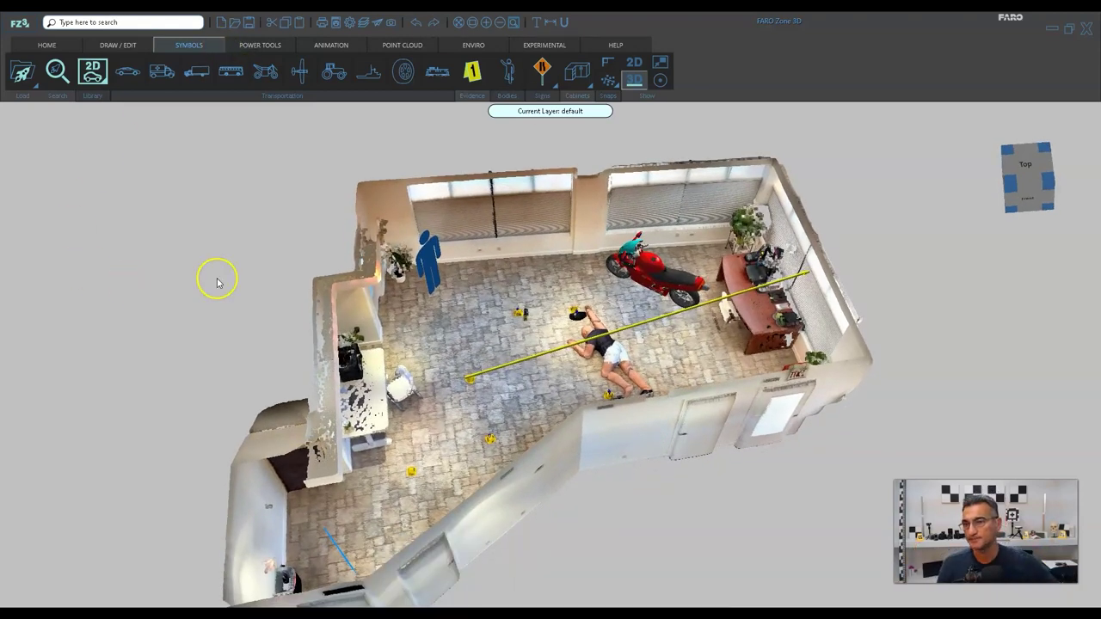
# - Open the Zone 2Go project contents and export the presentation to the Desktop folder
pyautogui.click(50, 50)
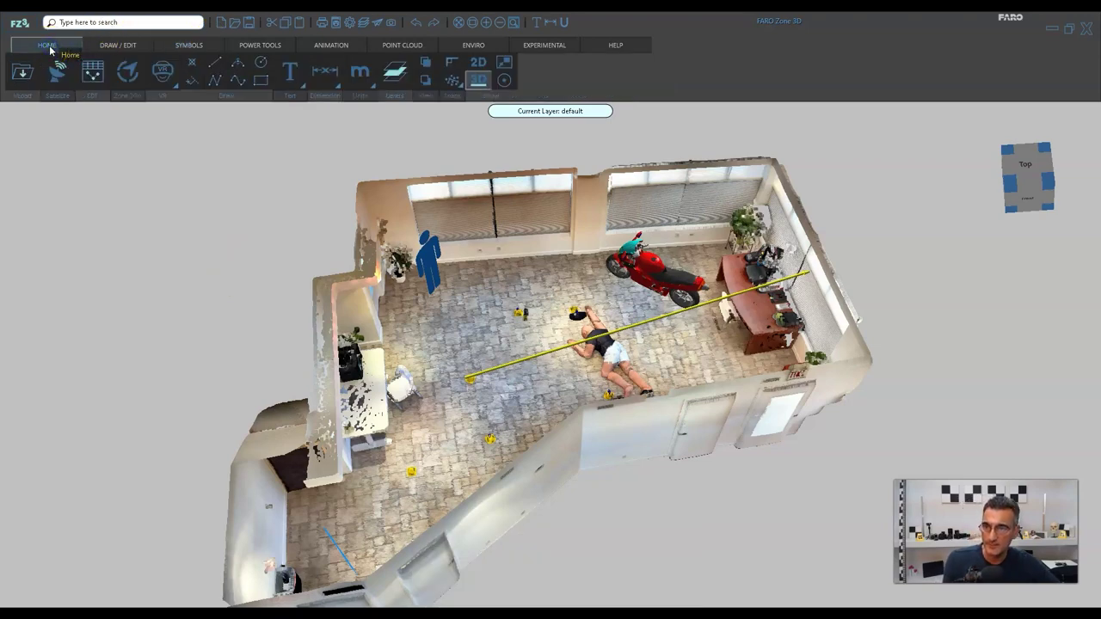
pyautogui.click(125, 72)
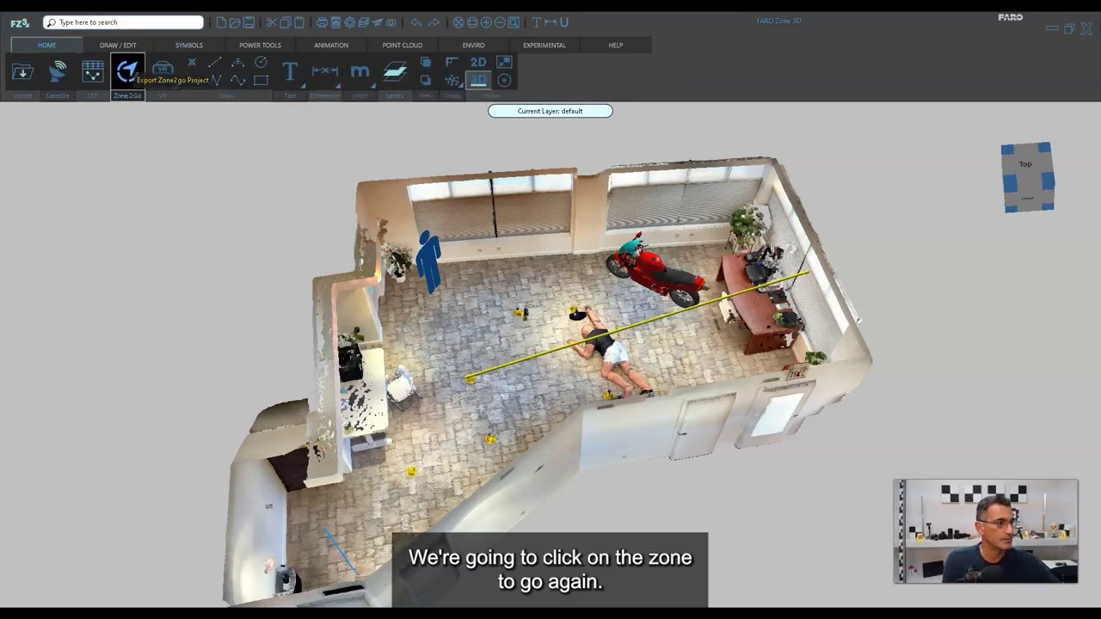
pyautogui.moveTo(545, 161); pyautogui.dragTo(603, 196)
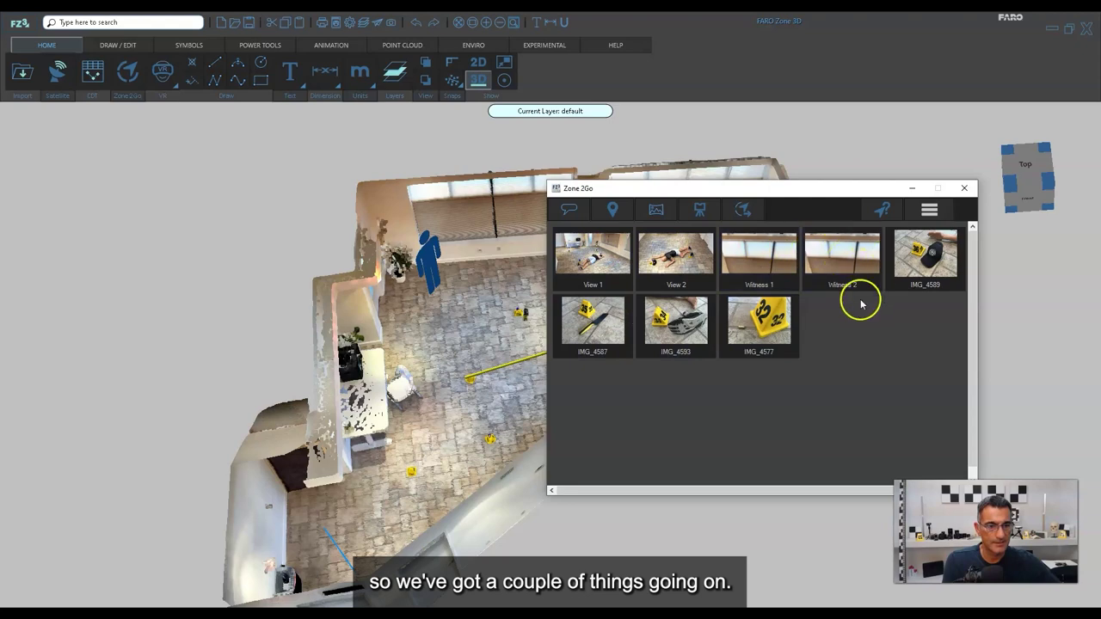
pyautogui.click(745, 216)
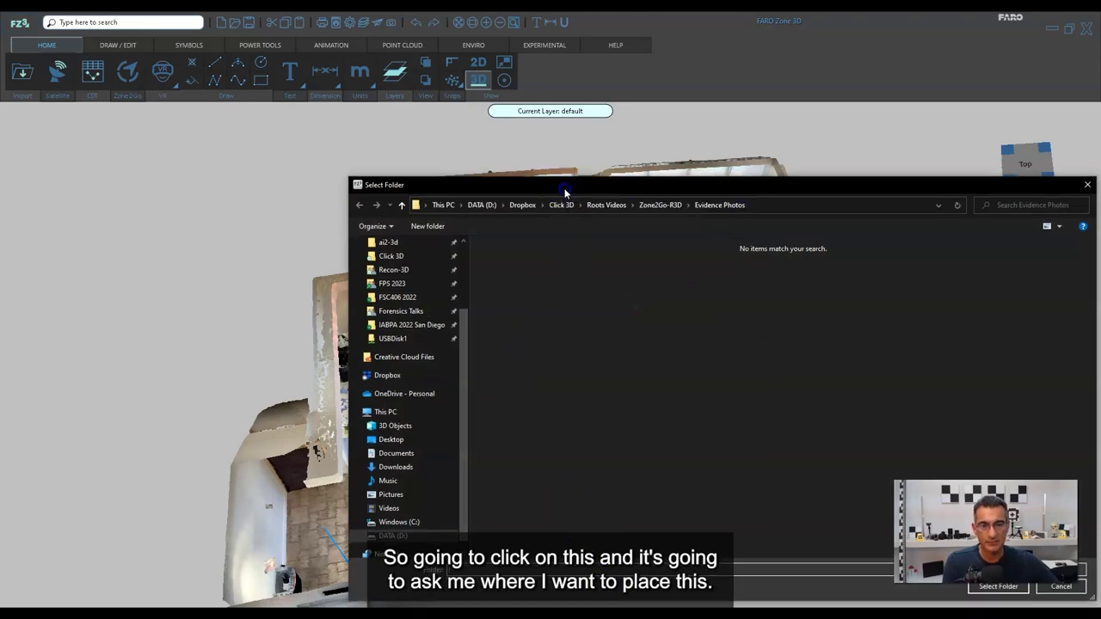
pyautogui.moveTo(565, 191); pyautogui.dragTo(372, 120)
pyautogui.scroll(3, 241, 212)
pyautogui.click(245, 194)
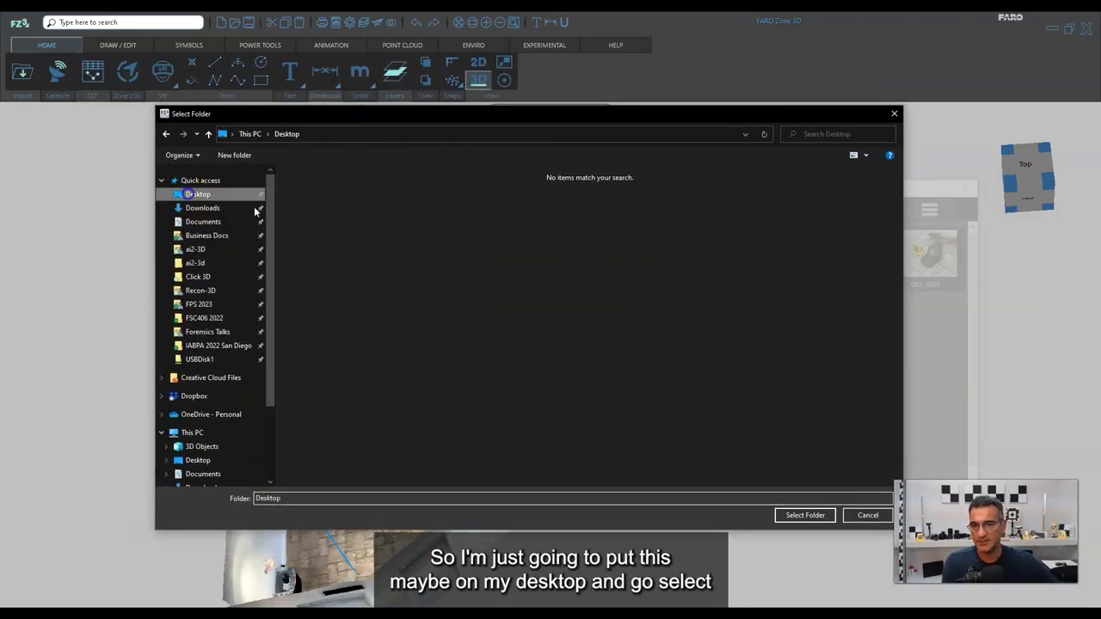
pyautogui.click(807, 515)
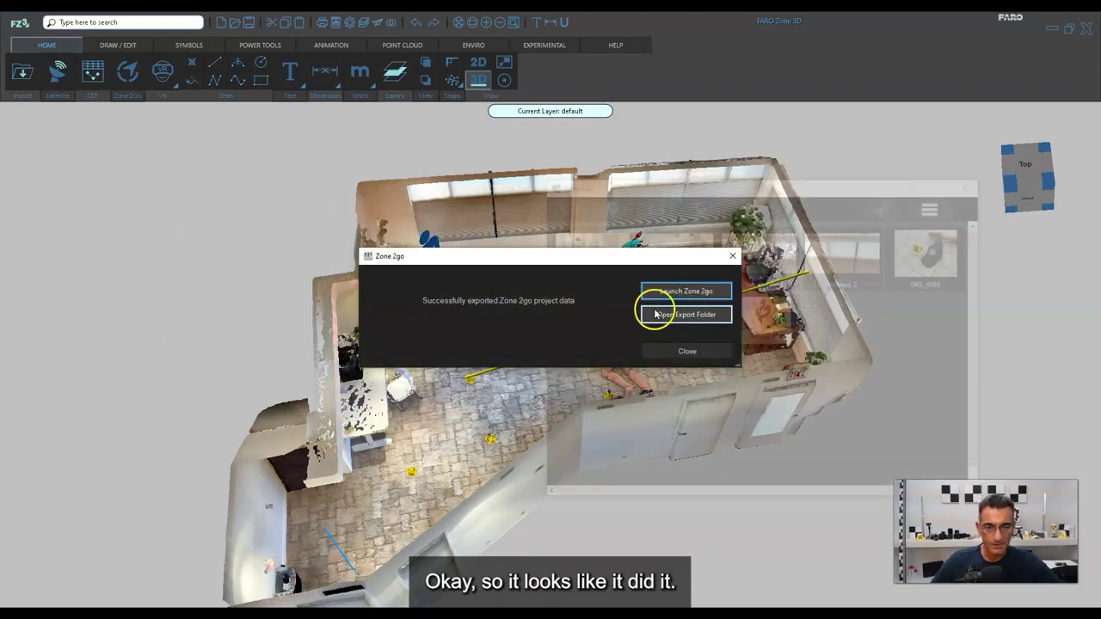
# - Launch the exported presentation in SCENE 2go and open the FARO Zone 3D project
pyautogui.moveTo(522, 261); pyautogui.dragTo(464, 256)
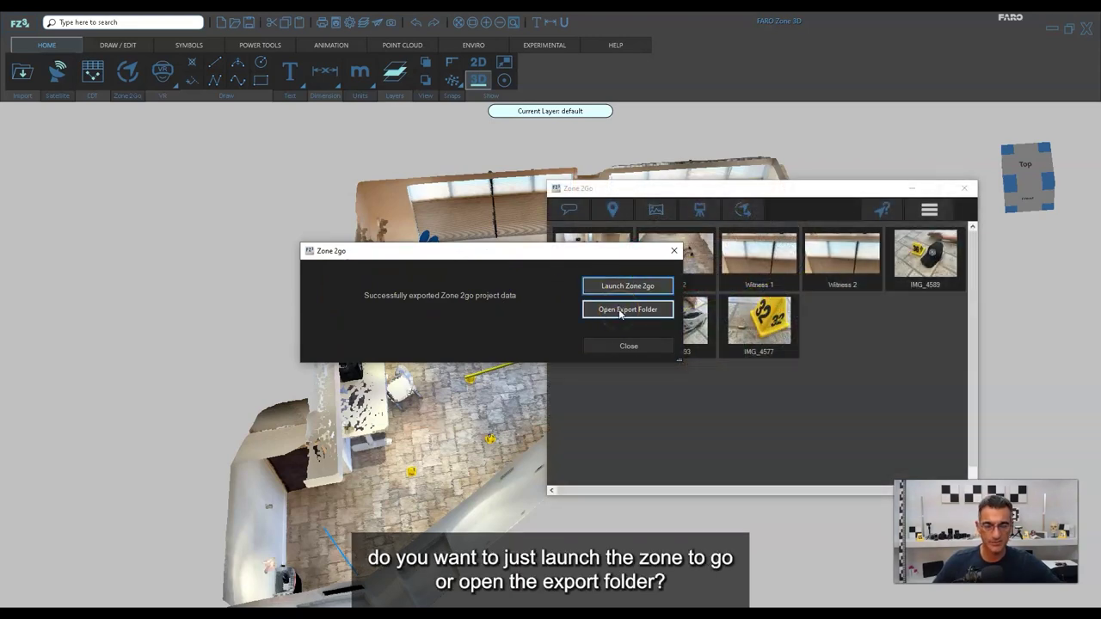
pyautogui.click(627, 287)
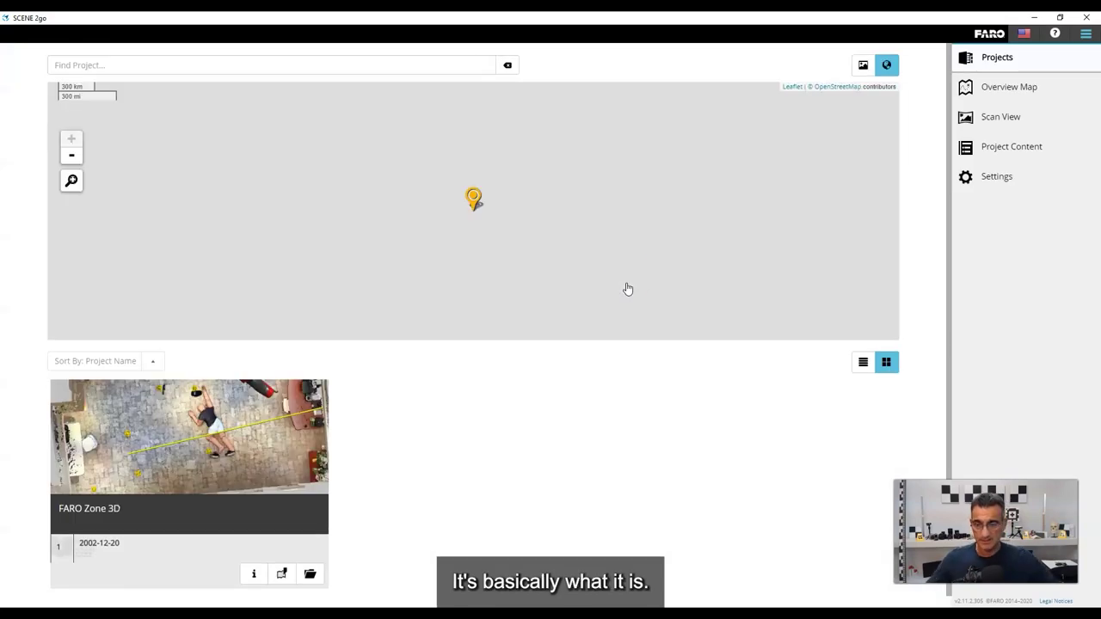
pyautogui.moveTo(197, 455)
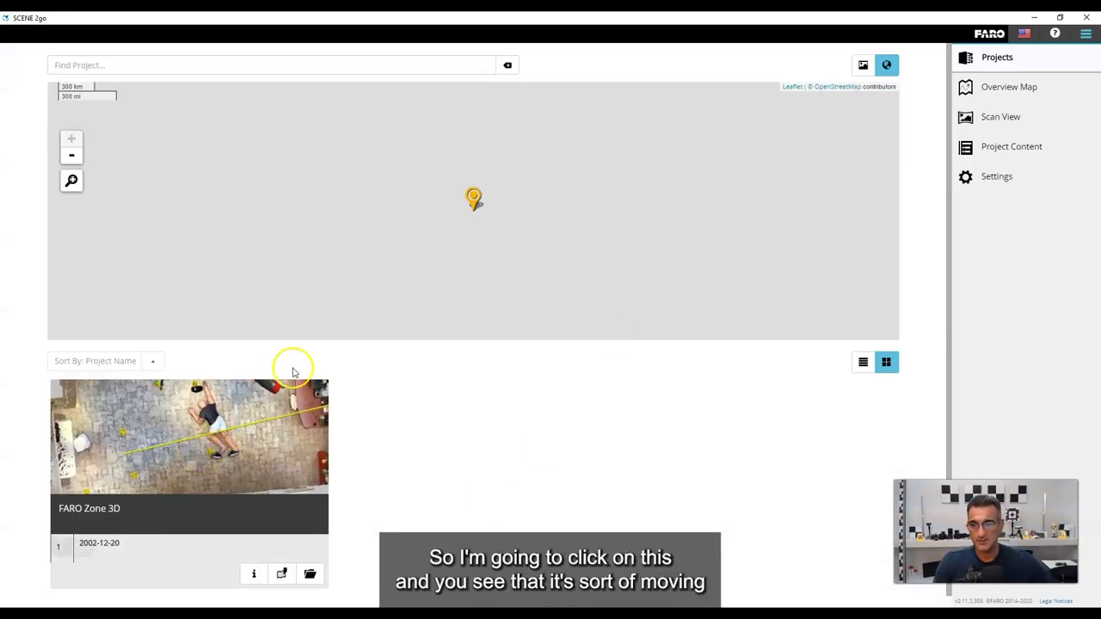
pyautogui.click(224, 431)
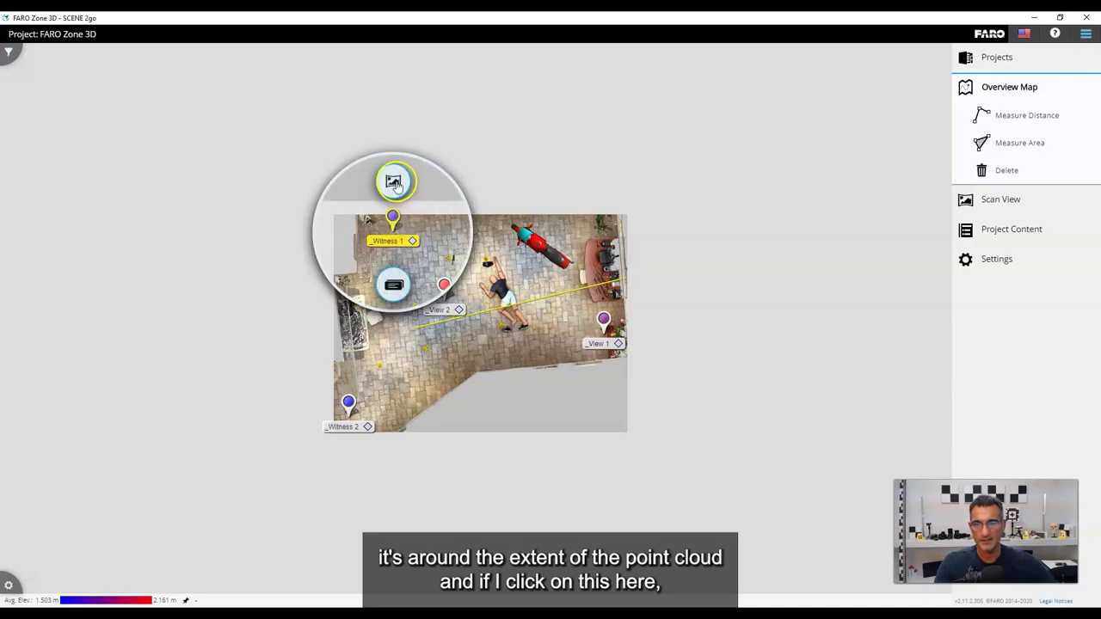
# - Enter the Witness 1 scan view, turn to face the scene, and check the photo linked to the IMG_4587 label
pyautogui.click(391, 180)
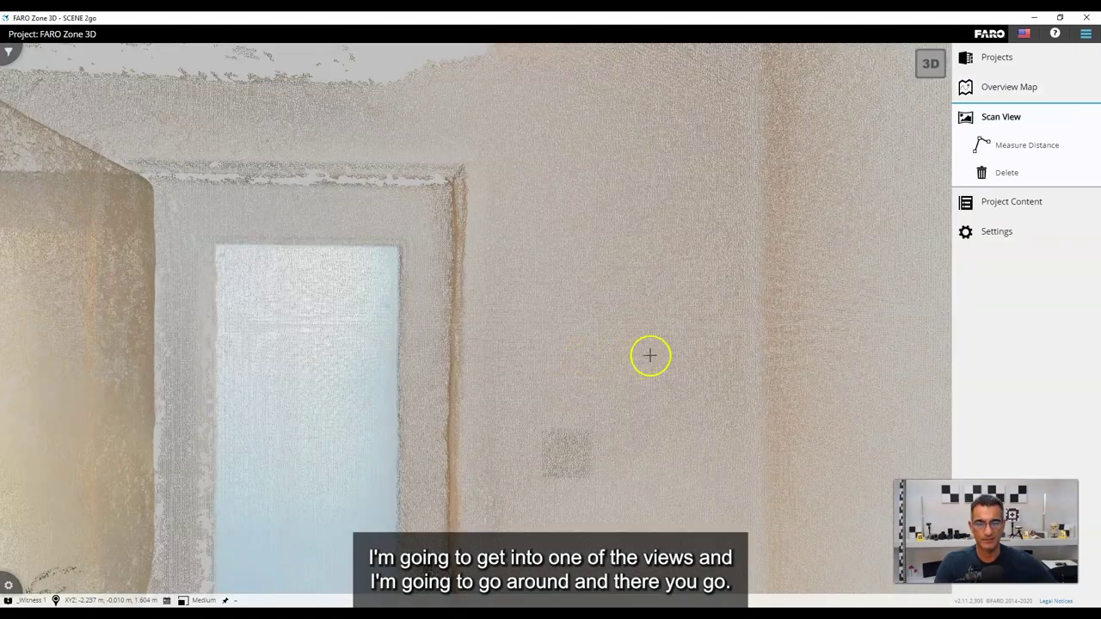
pyautogui.moveTo(649, 354); pyautogui.dragTo(453, 356)
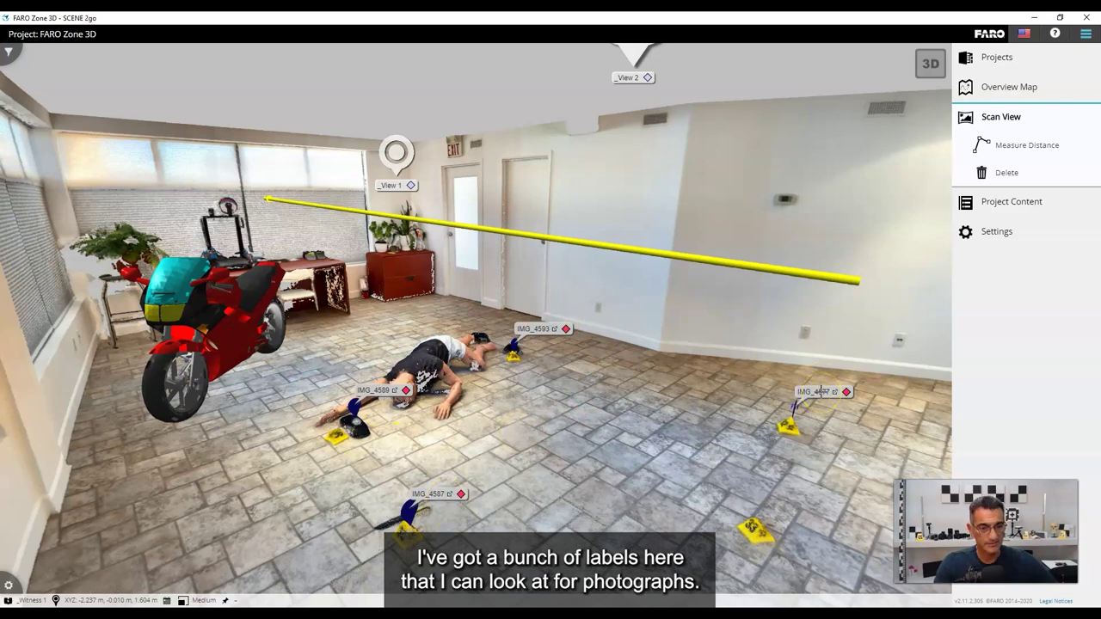
pyautogui.click(434, 495)
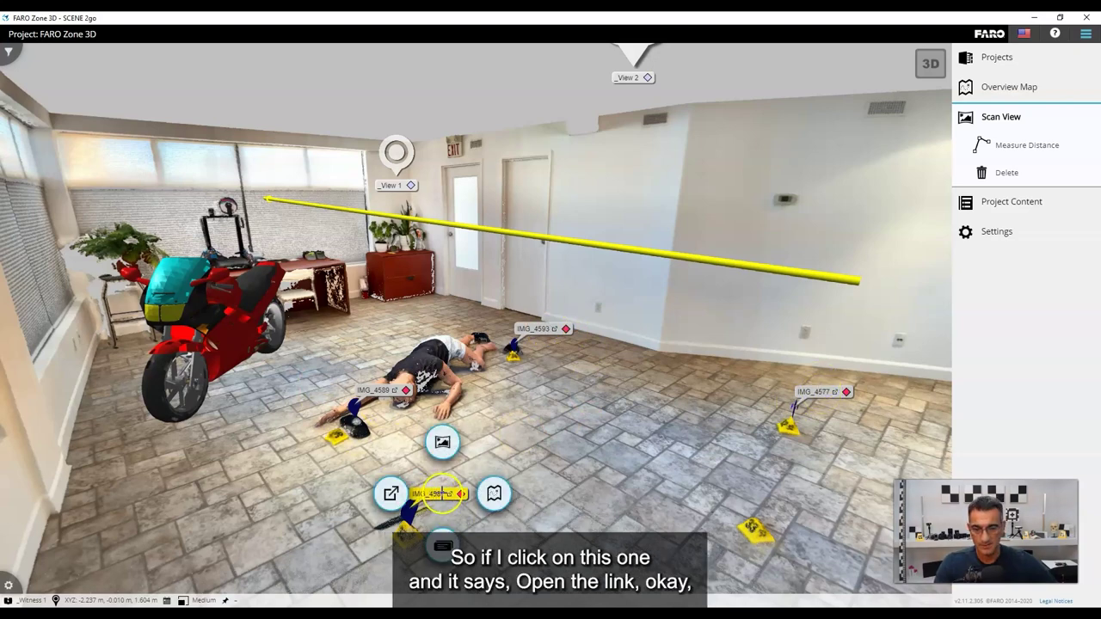
pyautogui.click(392, 496)
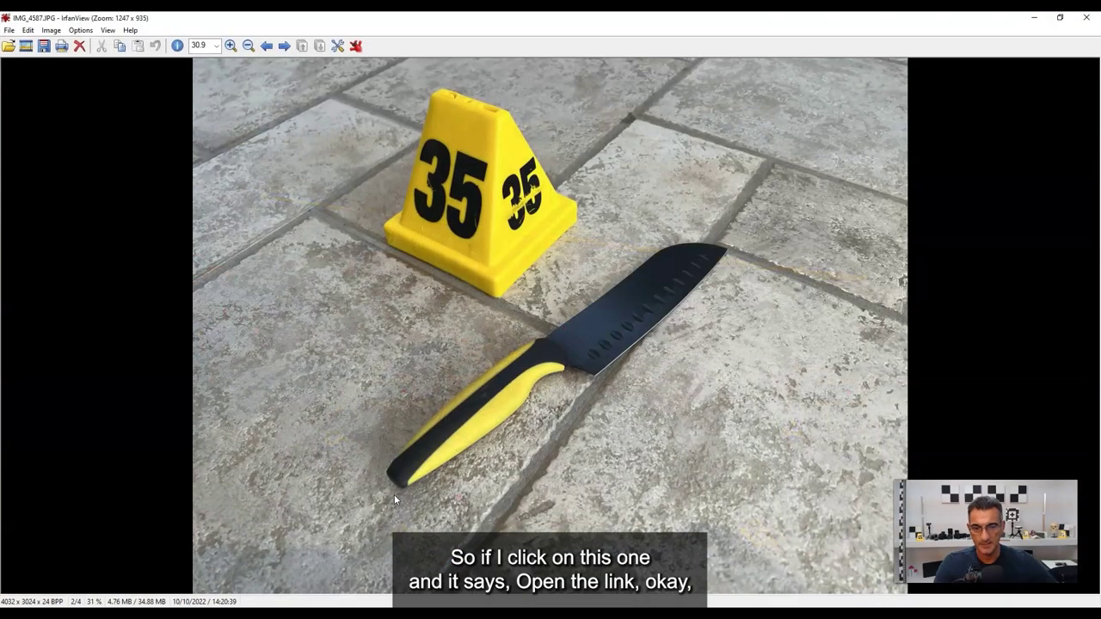
pyautogui.click(1086, 17)
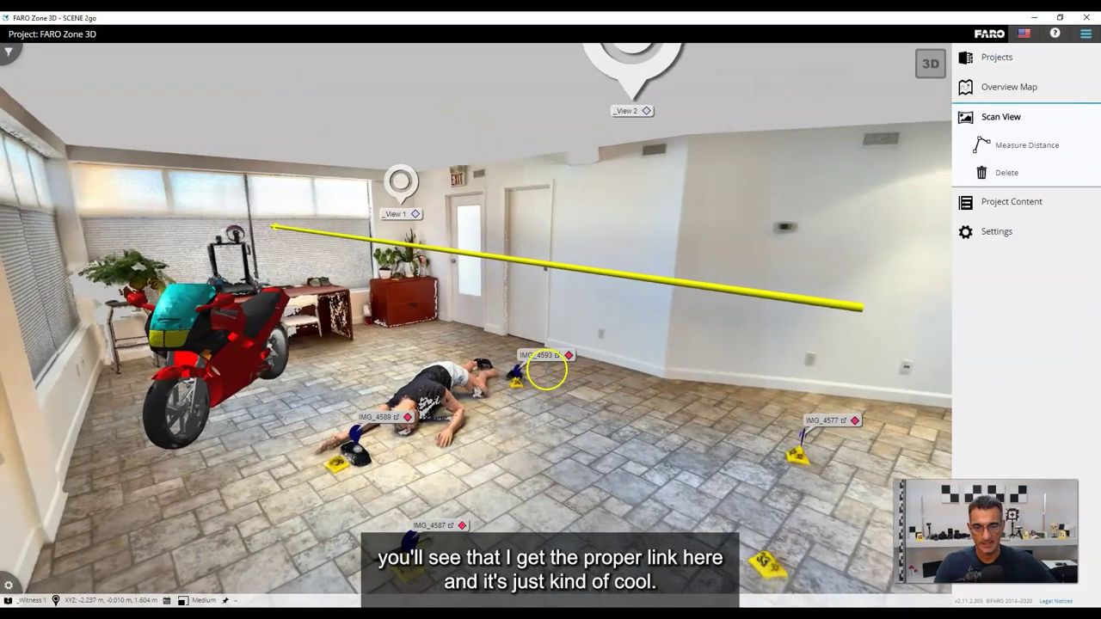
# - Switch from Witness 1 to the View 2 scan view and look down around the mannequin and evidence markers
pyautogui.moveTo(620, 373)
pyautogui.mouseDown()
pyautogui.moveTo(524, 327)
pyautogui.moveTo(485, 330)
pyautogui.mouseUp()
pyautogui.moveTo(634, 296); pyautogui.dragTo(591, 321)
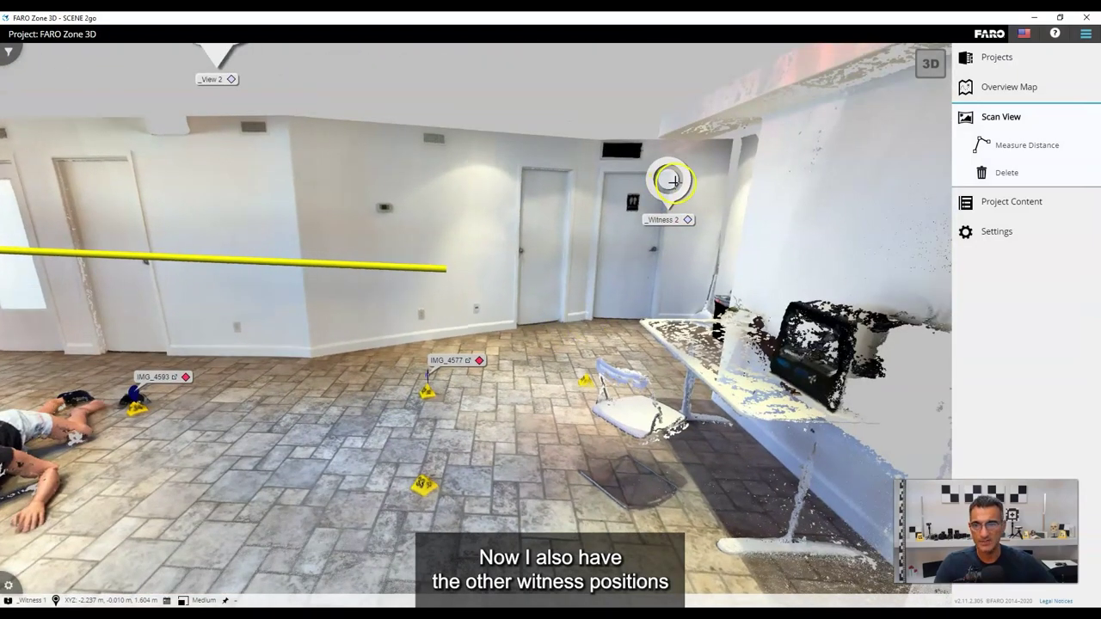
pyautogui.moveTo(427, 182); pyautogui.dragTo(442, 246)
pyautogui.click(259, 97)
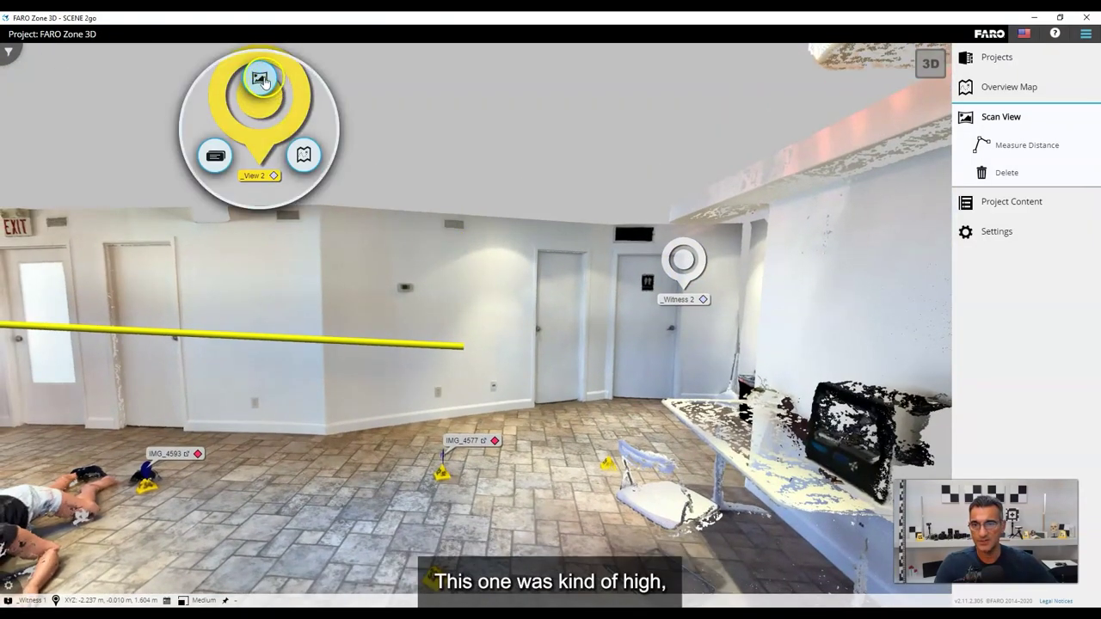
pyautogui.click(262, 79)
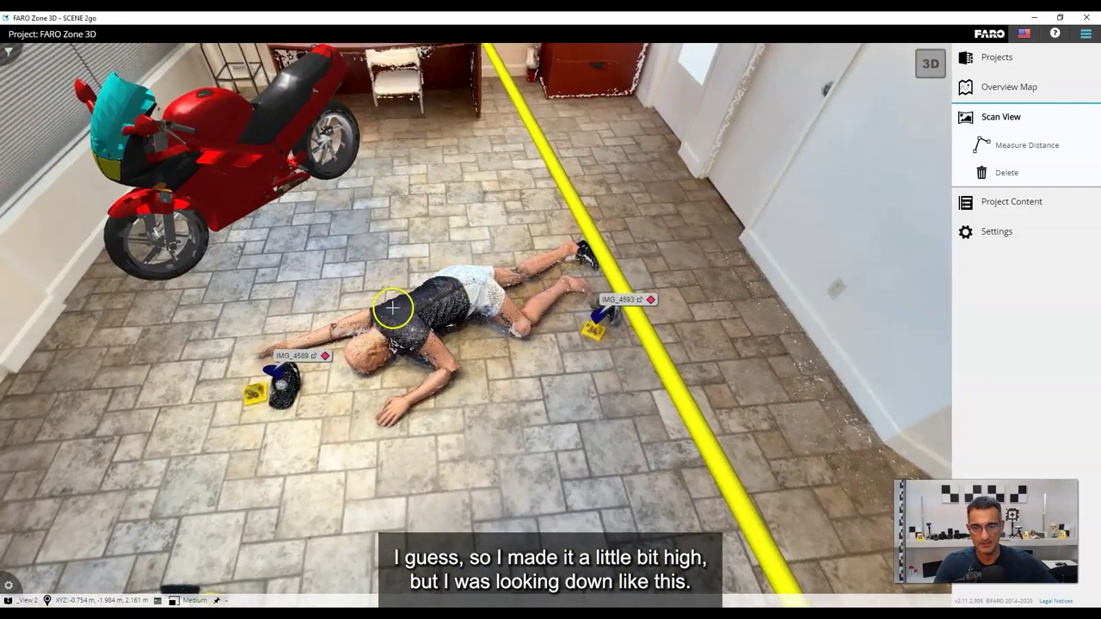
pyautogui.moveTo(392, 308); pyautogui.dragTo(427, 329)
pyautogui.moveTo(219, 351)
pyautogui.mouseDown()
pyautogui.moveTo(285, 324)
pyautogui.moveTo(410, 321)
pyautogui.moveTo(351, 397)
pyautogui.mouseUp()
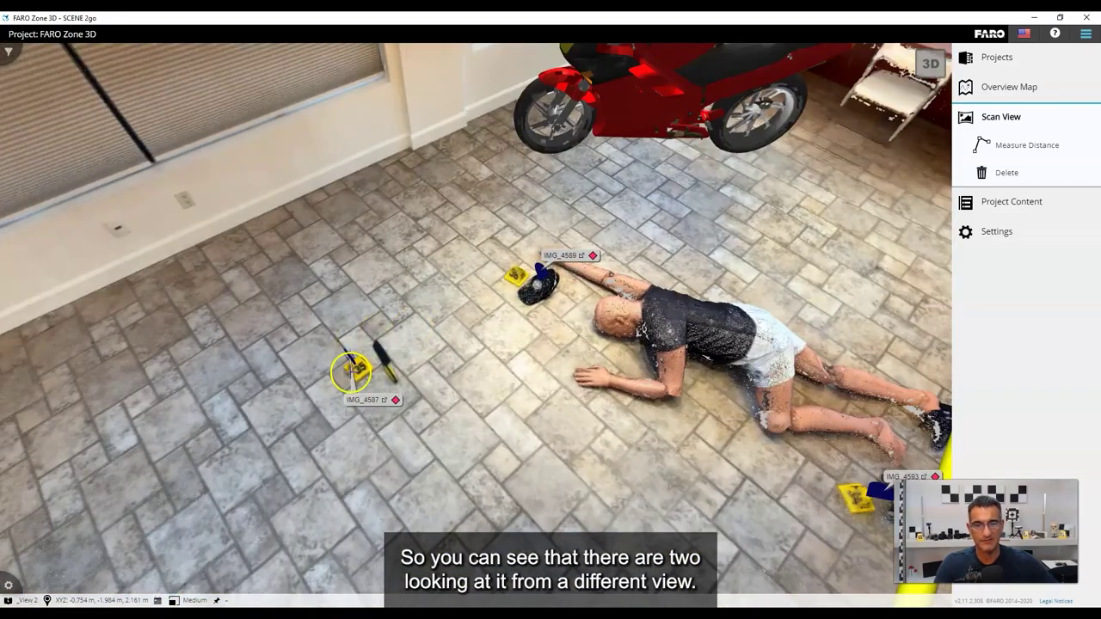
# - Turn from View 2 to the Witness 2 position, enter its scan view, and inspect the scene closer up
pyautogui.moveTo(253, 309); pyautogui.dragTo(455, 398)
pyautogui.moveTo(245, 371); pyautogui.dragTo(498, 421)
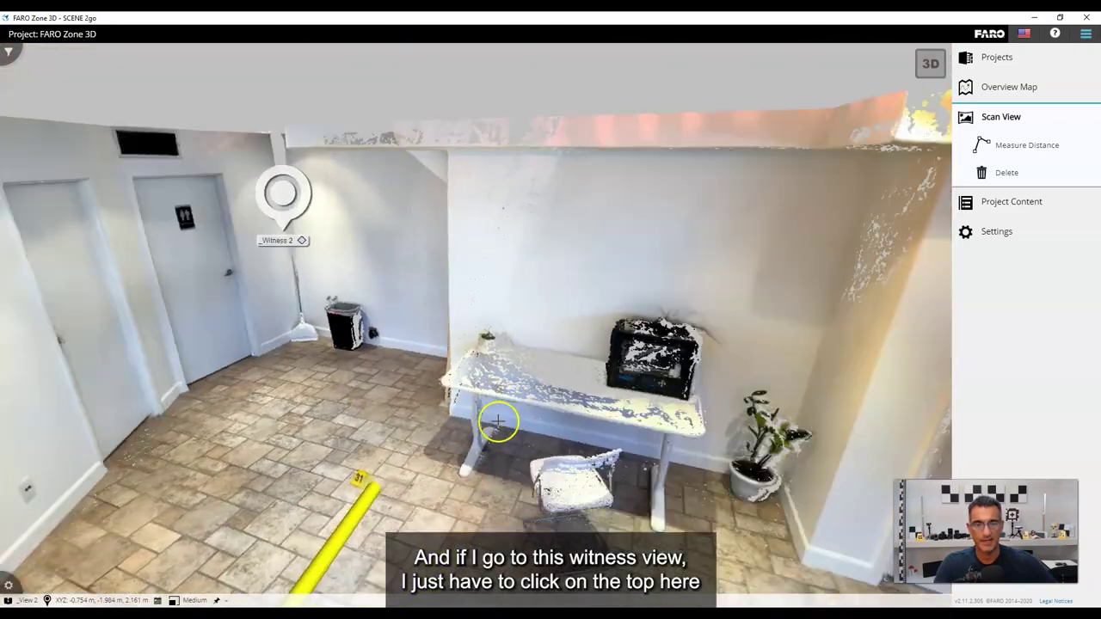
pyautogui.click(168, 211)
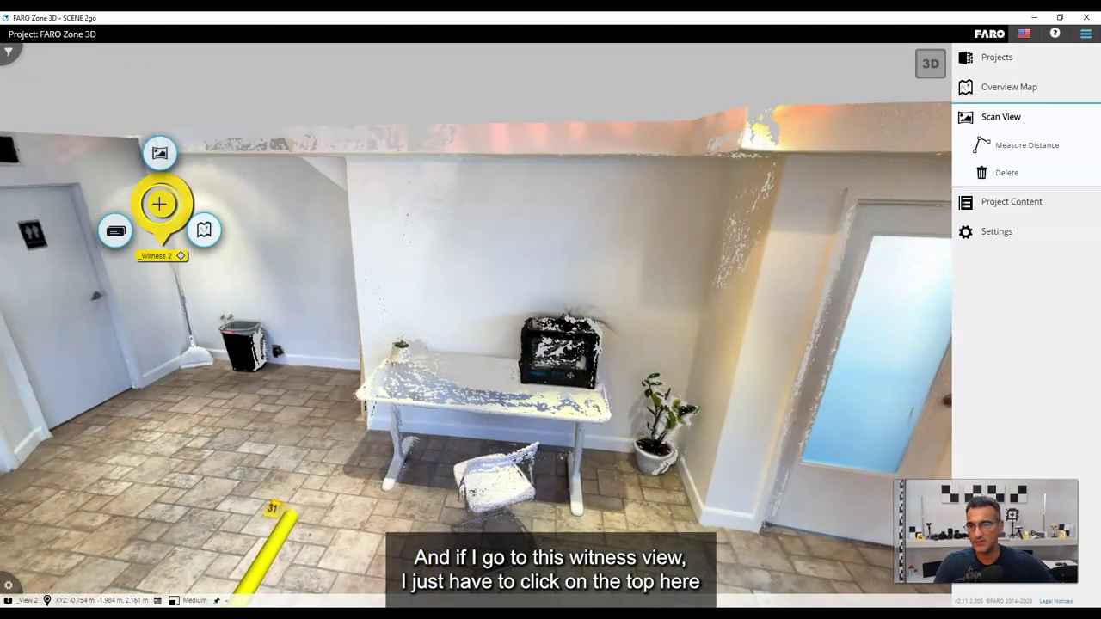
pyautogui.click(155, 151)
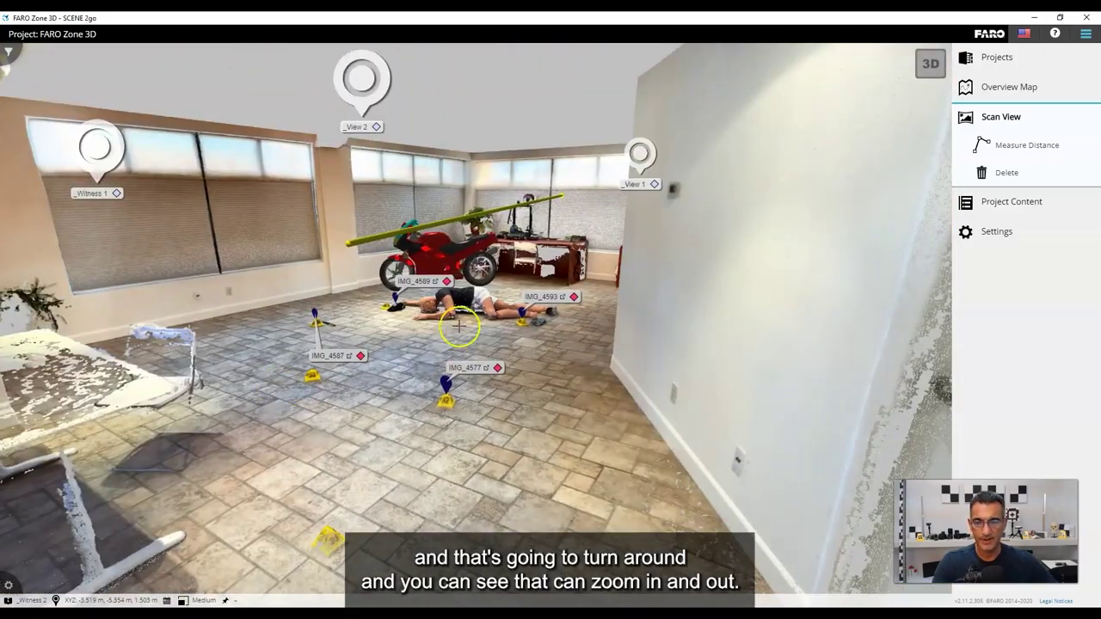
pyautogui.scroll(3, 461, 336)
pyautogui.scroll(2, 470, 379)
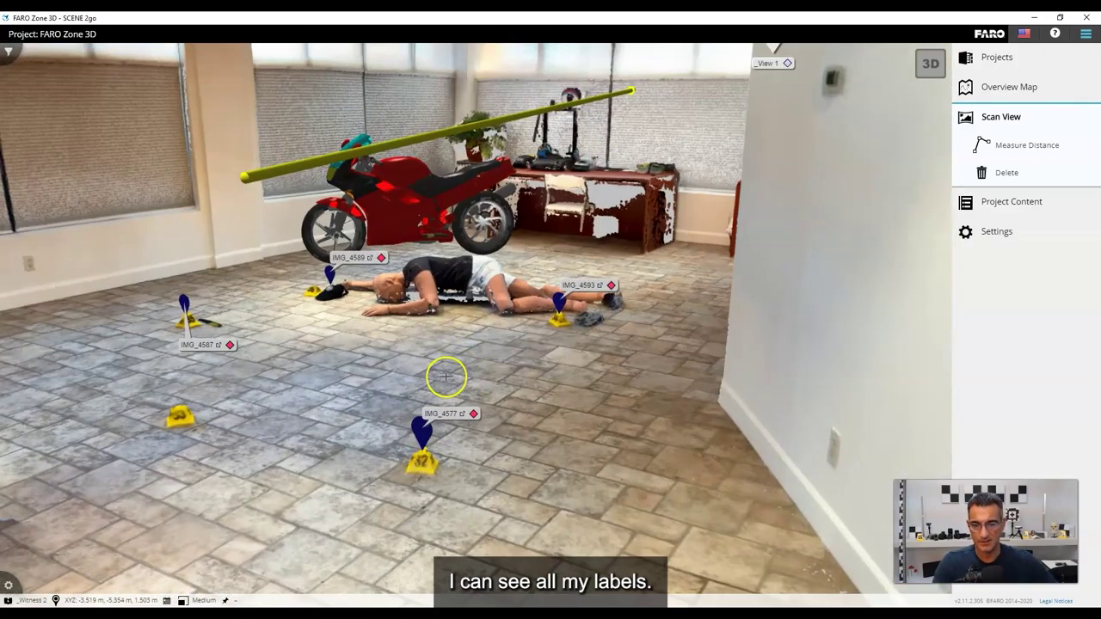
# - Check the cartridge case photo linked to the IMG_4577 label and return to the scan view
pyautogui.click(483, 384)
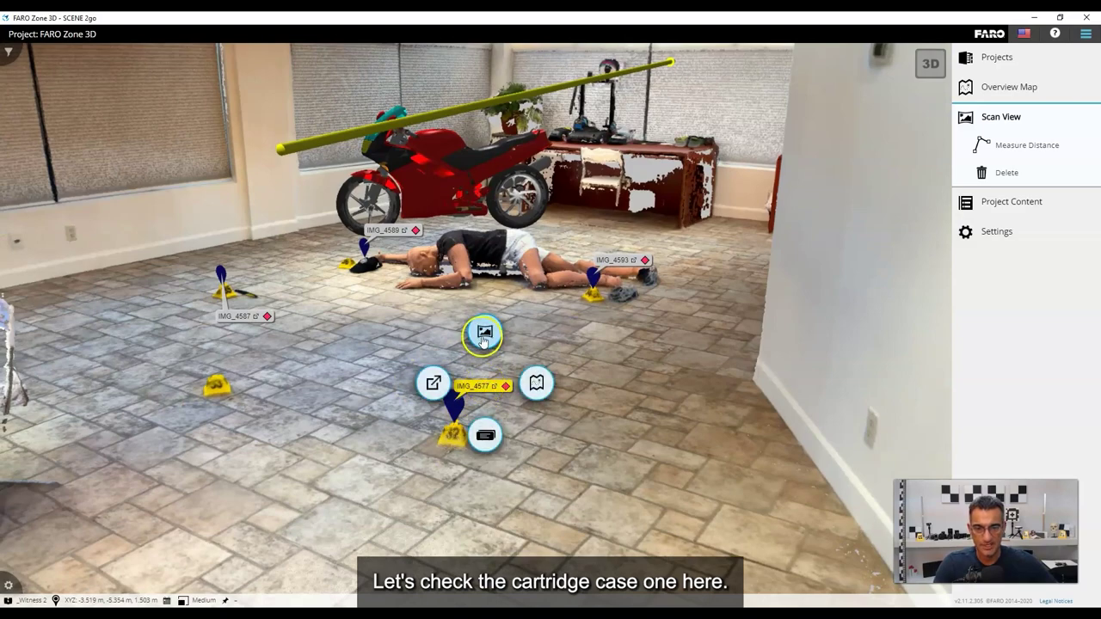
pyautogui.click(433, 383)
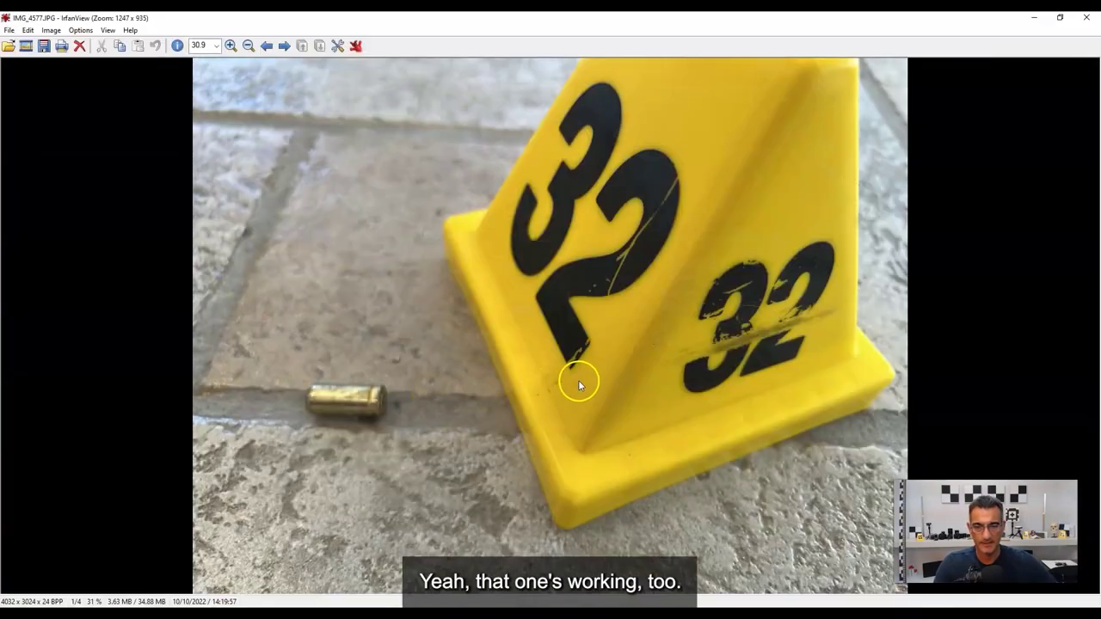
pyautogui.click(1087, 17)
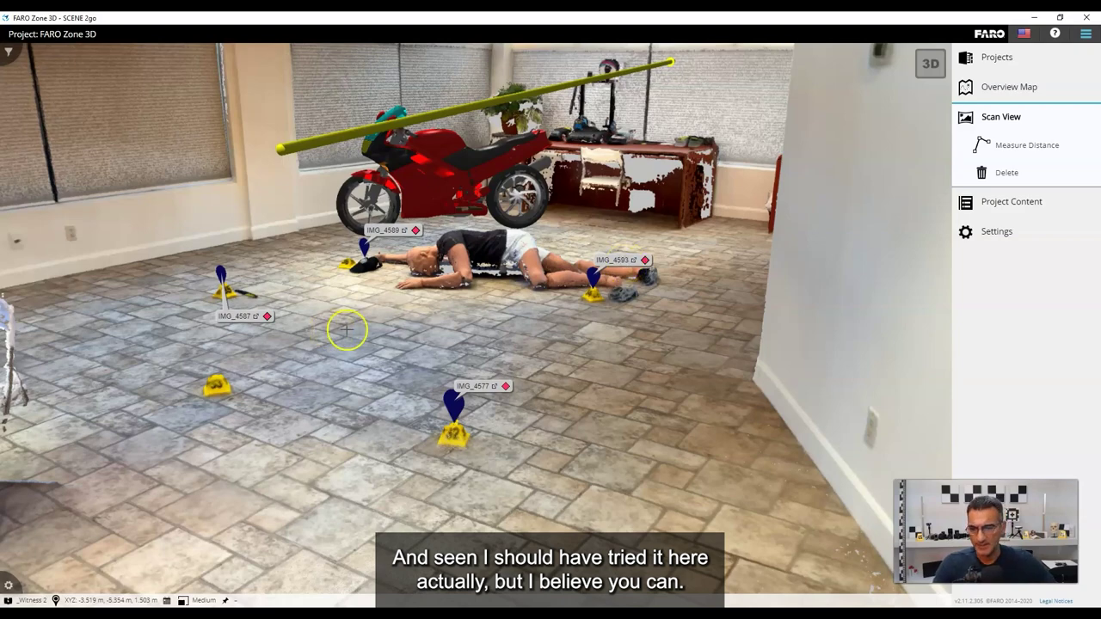
# - Open the visibility settings and reduce the label visibility distance to 5 m
pyautogui.moveTo(392, 312); pyautogui.dragTo(430, 317)
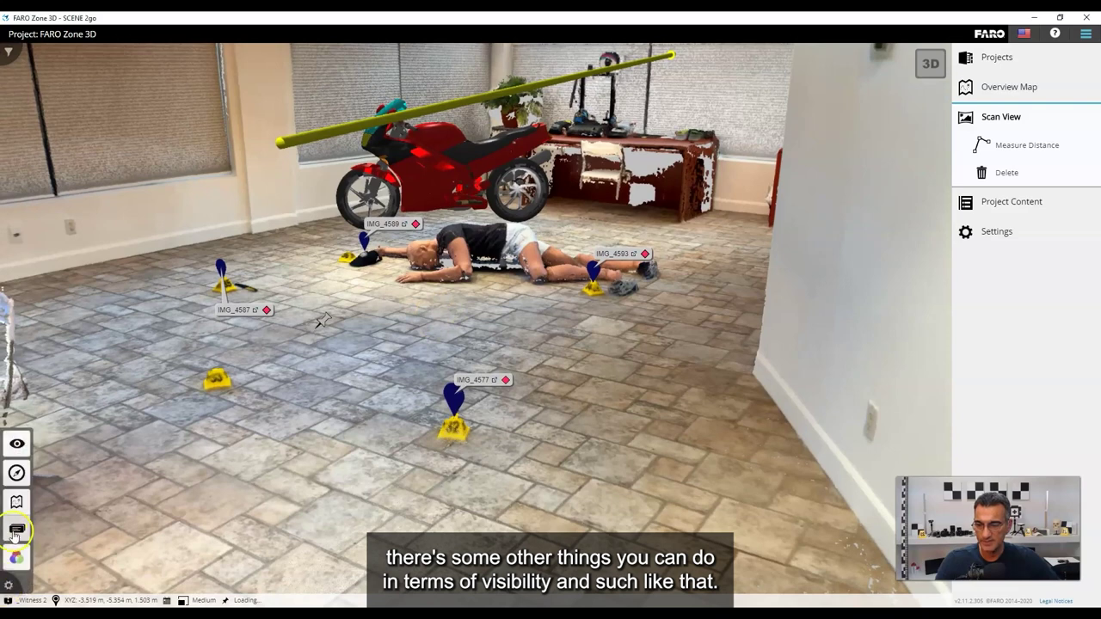
pyautogui.click(17, 502)
pyautogui.click(17, 443)
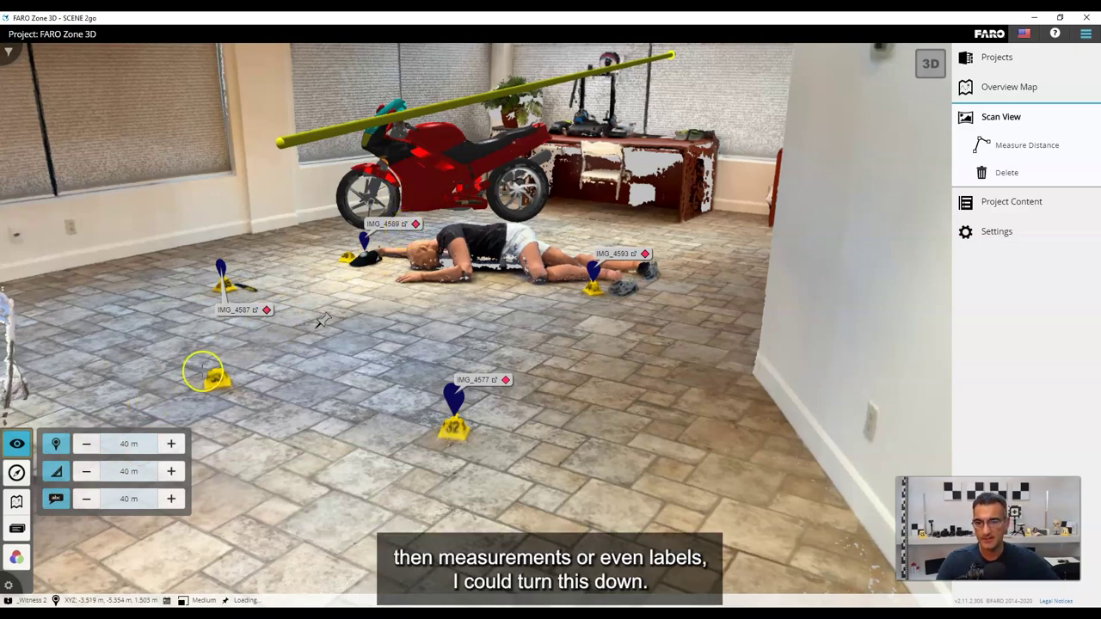
pyautogui.click(86, 499)
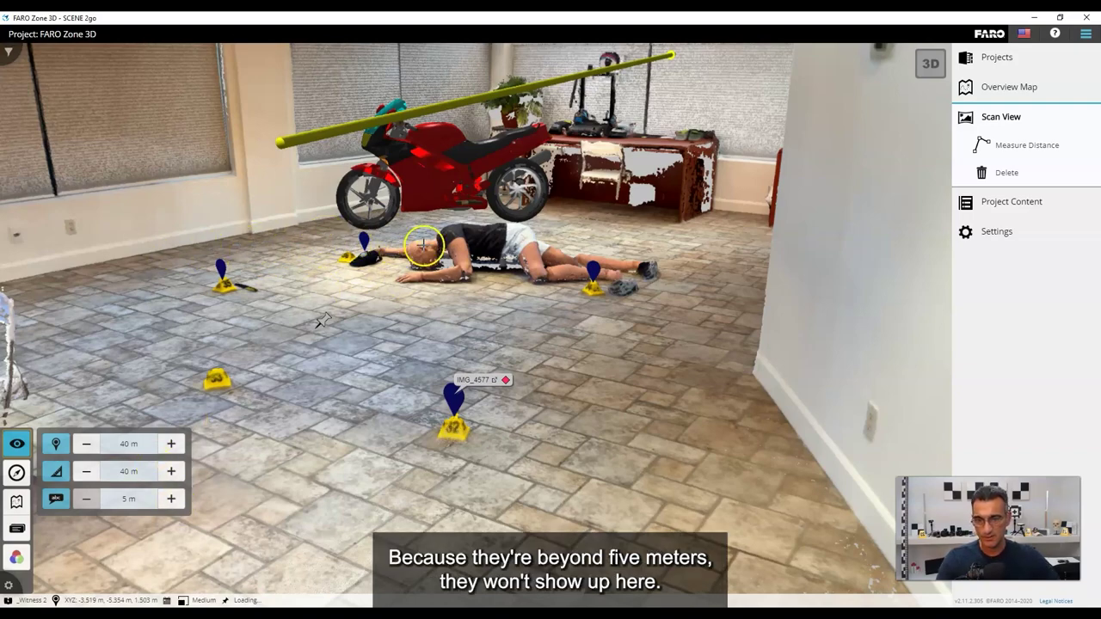
# - Switch to the View 1 scan view and turn around to face the white desk and the other view positions
pyautogui.moveTo(286, 271); pyautogui.dragTo(455, 319)
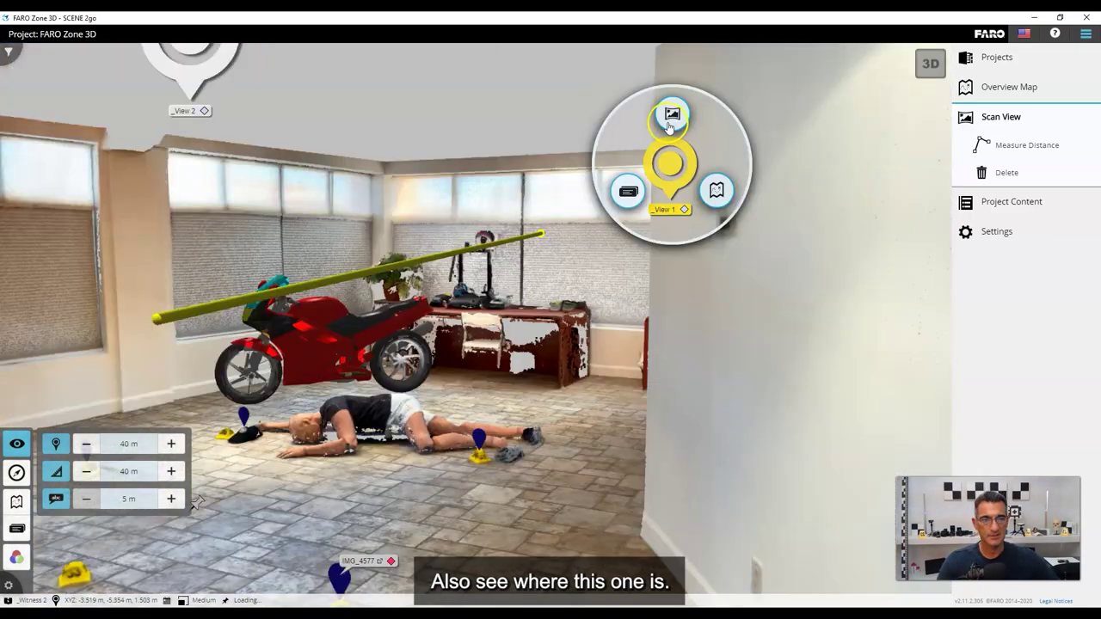
pyautogui.click(560, 269)
pyautogui.moveTo(345, 339); pyautogui.dragTo(831, 339)
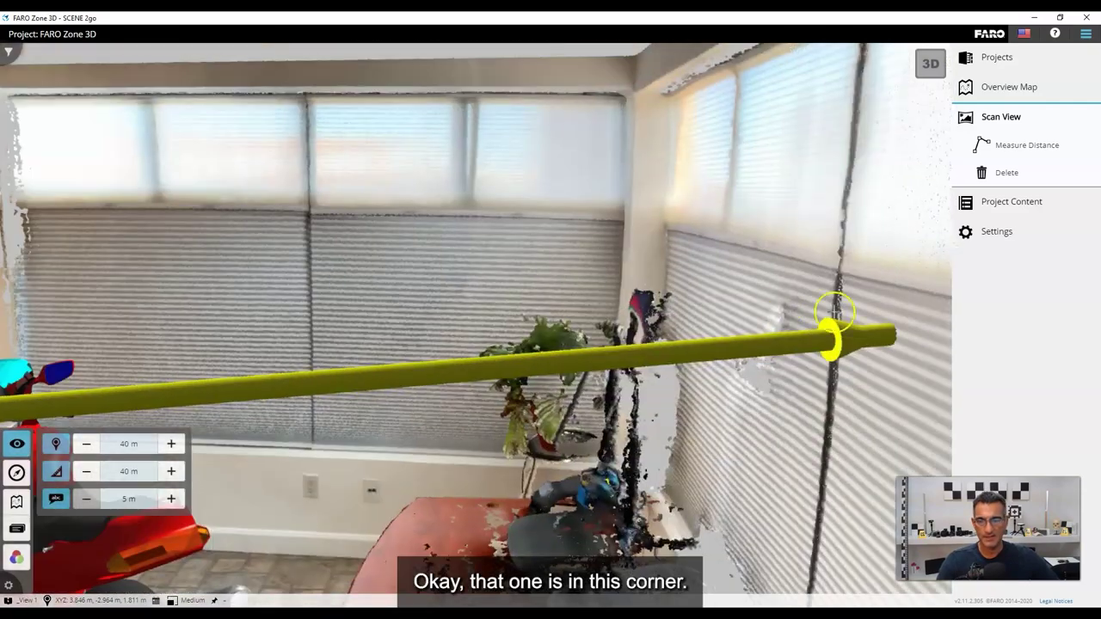
pyautogui.moveTo(345, 292); pyautogui.dragTo(938, 284)
pyautogui.moveTo(361, 250); pyautogui.dragTo(802, 315)
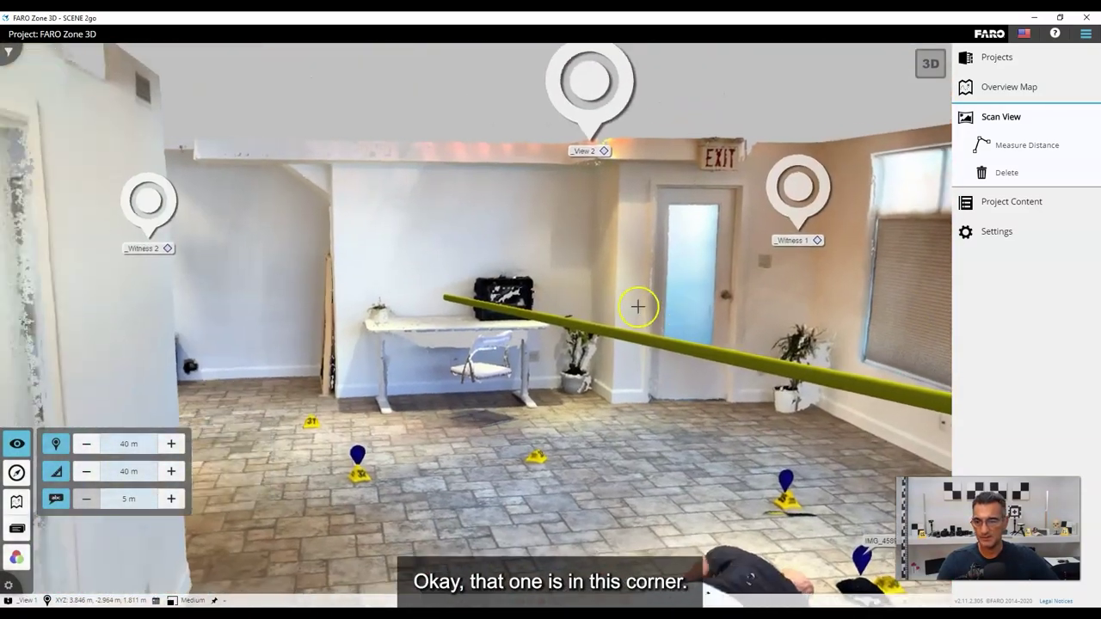
# - Set the visibility distance of the scan view position markers to 5 m
pyautogui.click(56, 445)
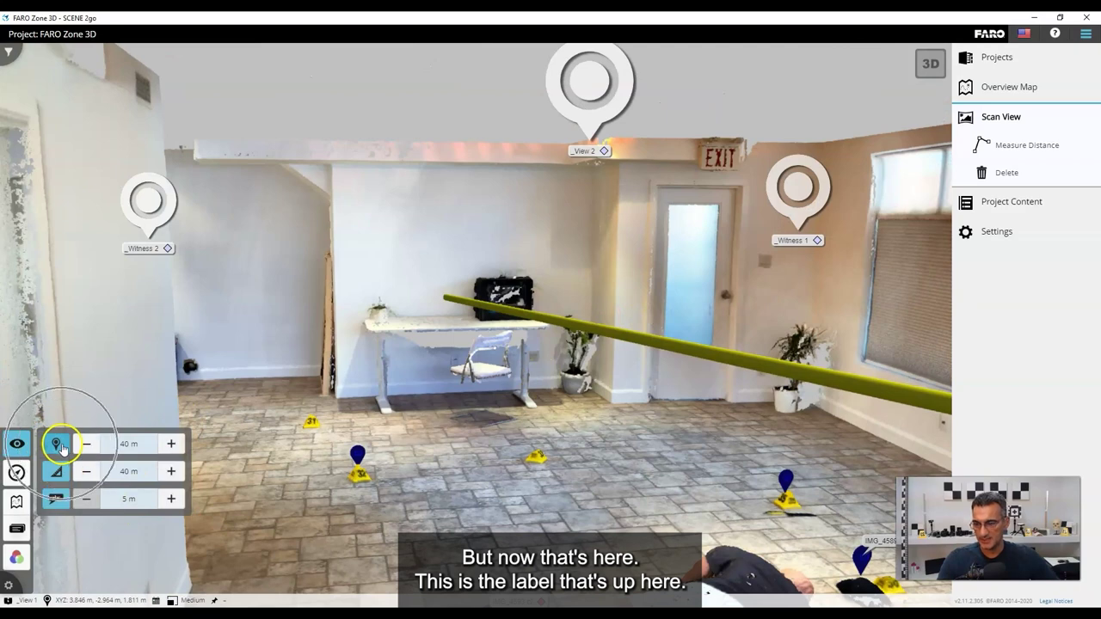
pyautogui.click(85, 444)
pyautogui.click(85, 444)
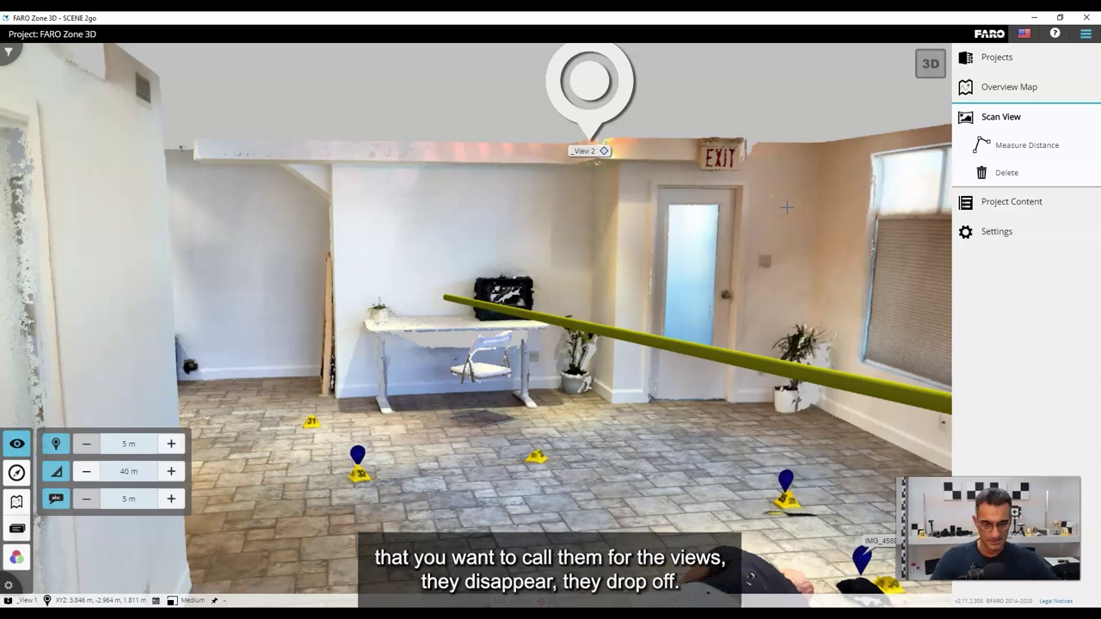
# - Look around the mannequin and motorcycle from View 1, and close the visibility settings
pyautogui.click(417, 425)
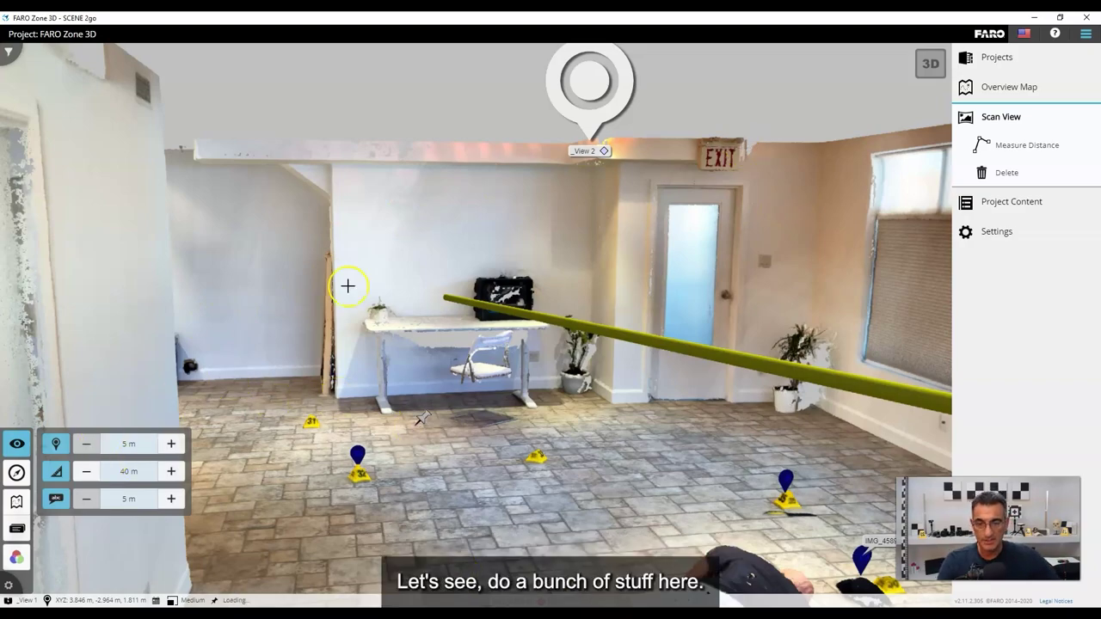
pyautogui.scroll(-2, 651, 389)
pyautogui.moveTo(651, 389); pyautogui.dragTo(567, 357)
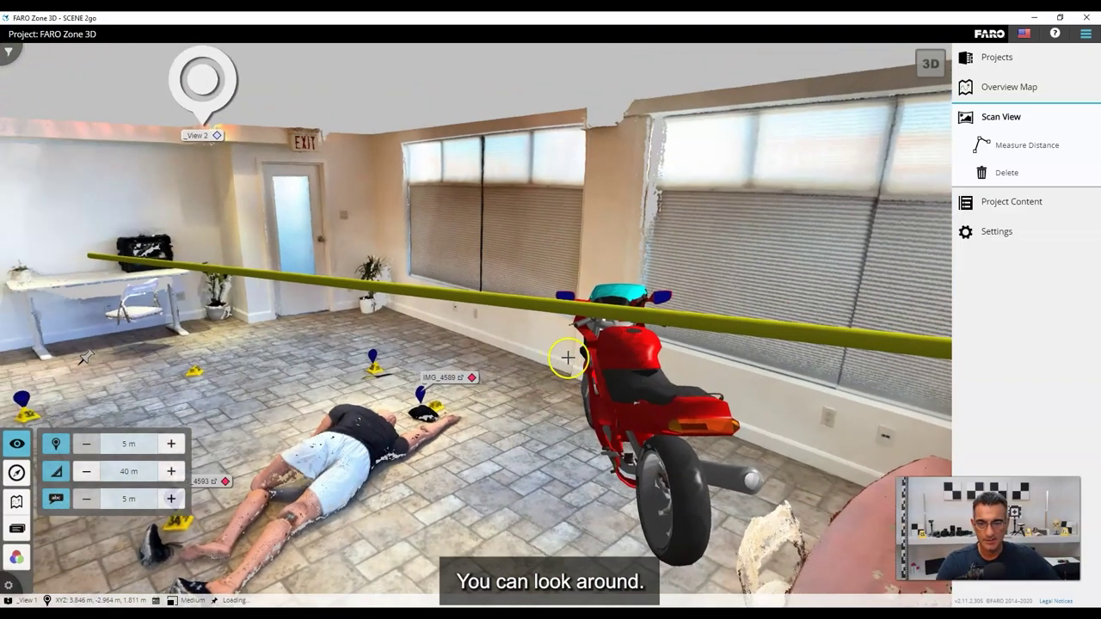
pyautogui.moveTo(342, 356); pyautogui.dragTo(536, 356)
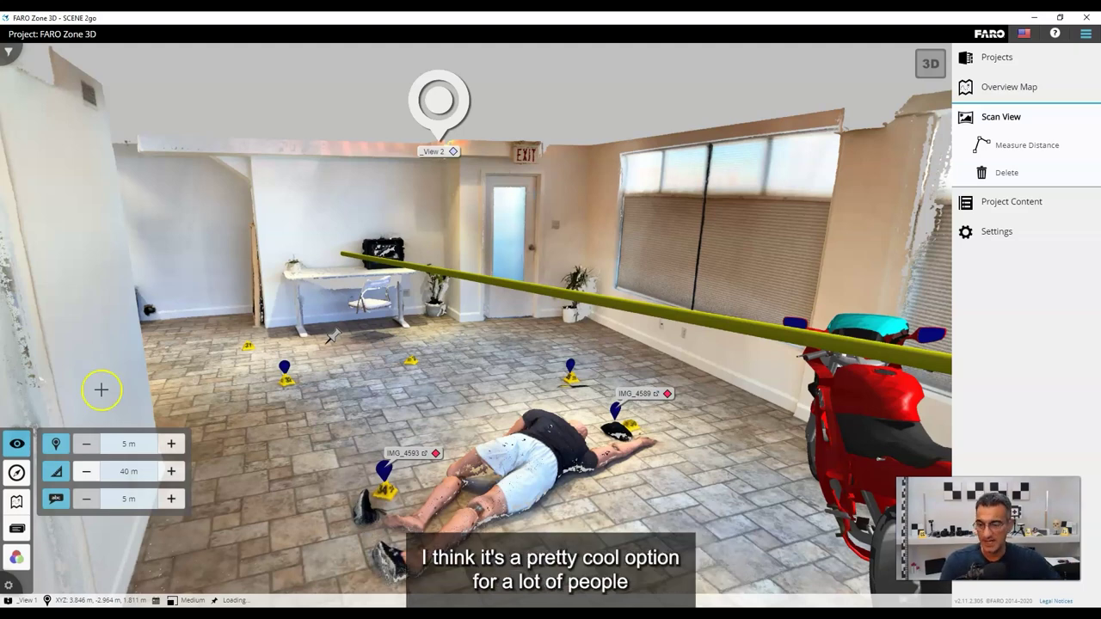
pyautogui.click(9, 584)
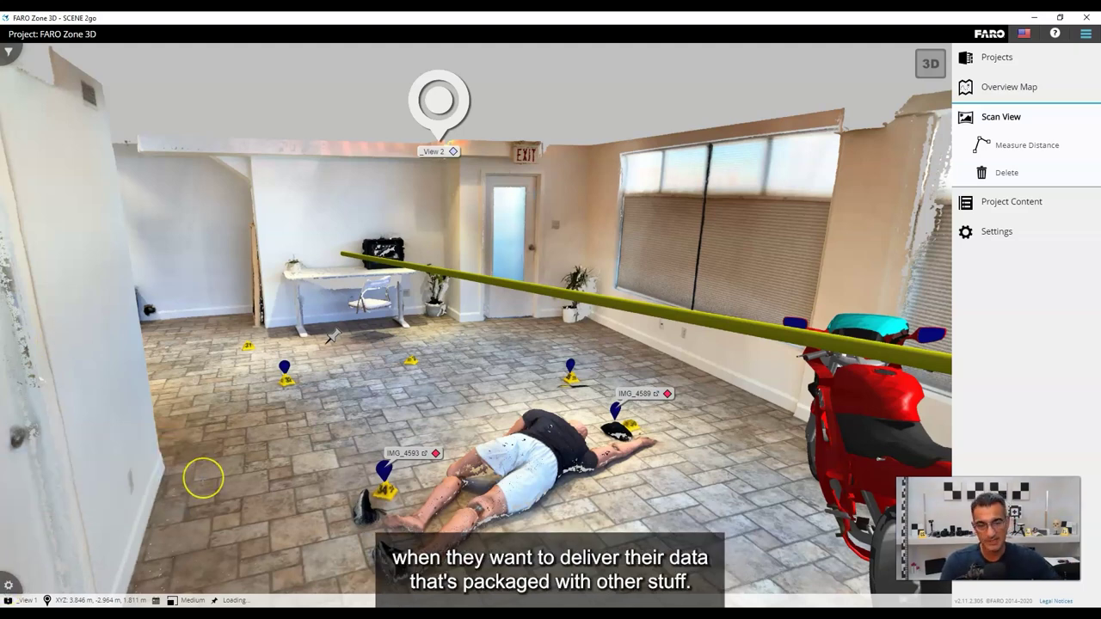